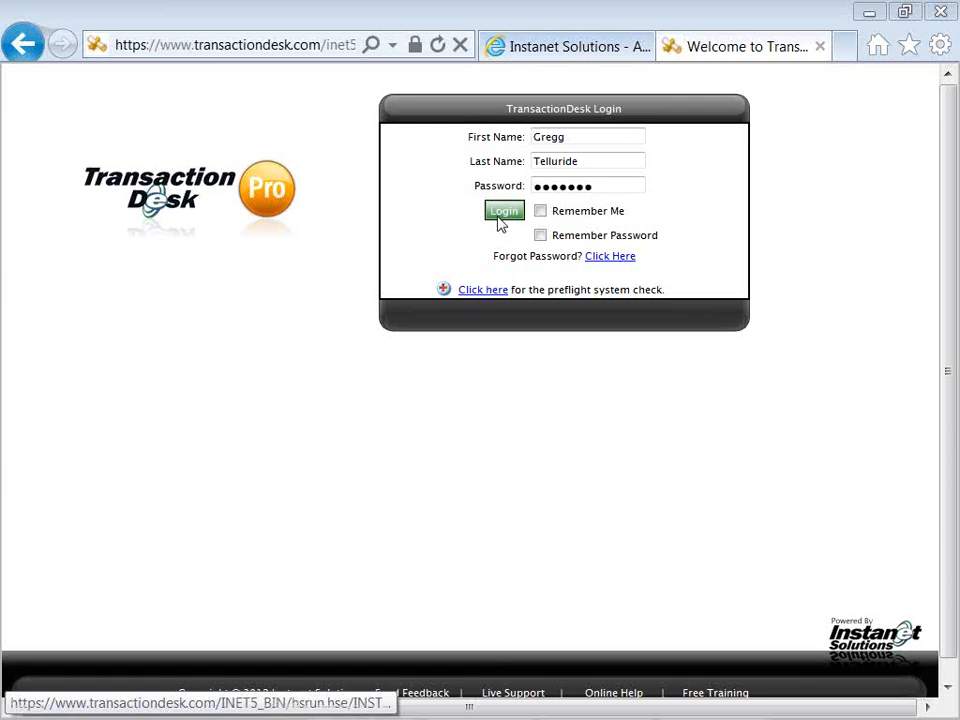
pyautogui.click(500, 222)
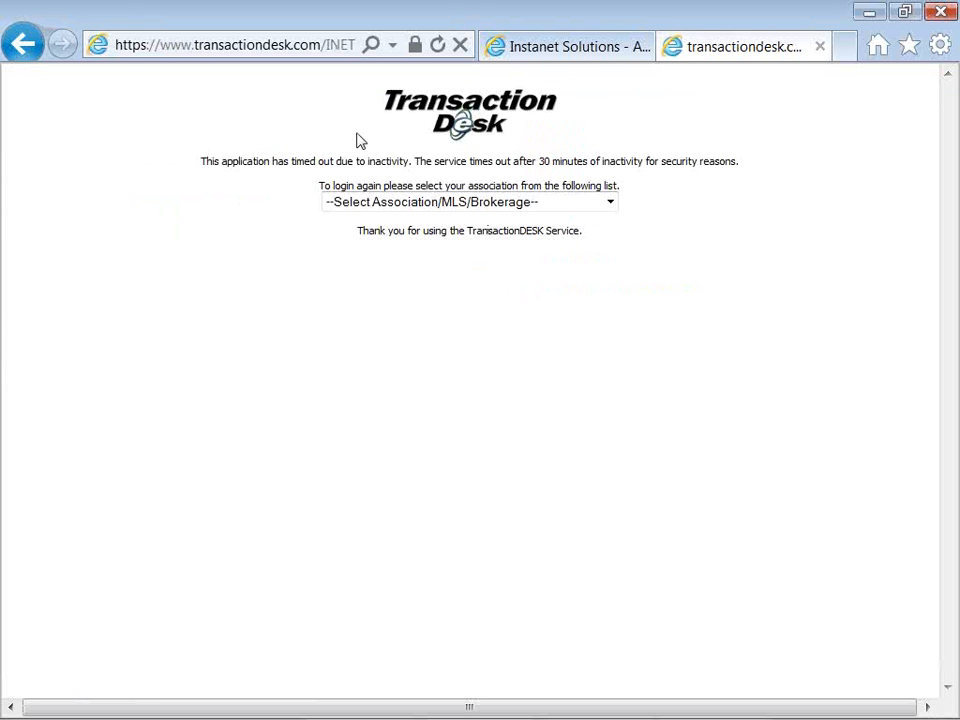
pyautogui.click(272, 46)
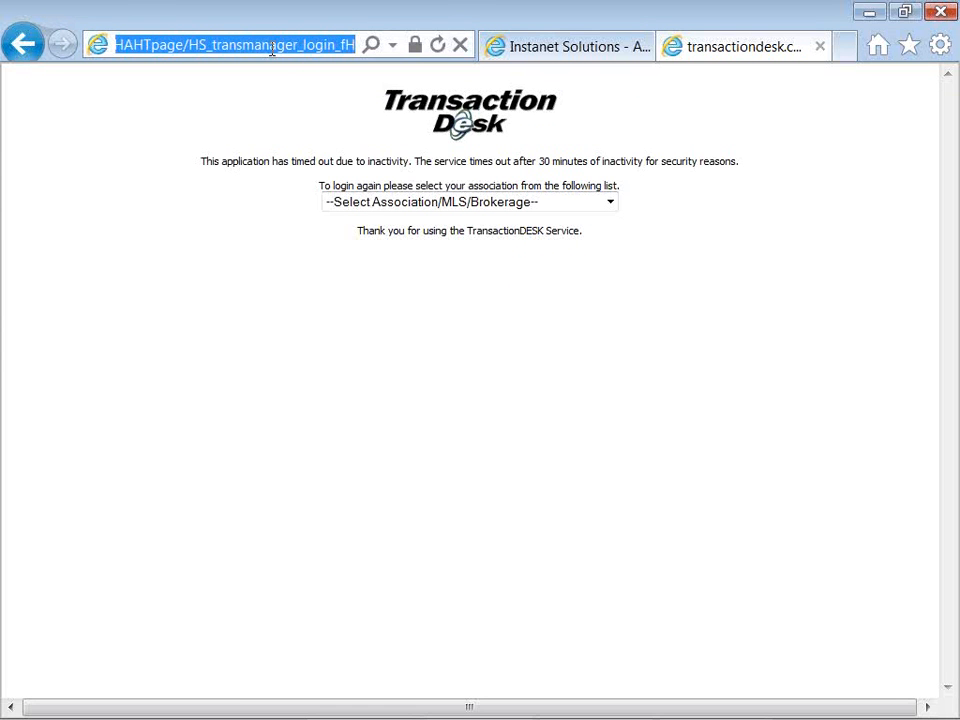
pyautogui.write('www.=')
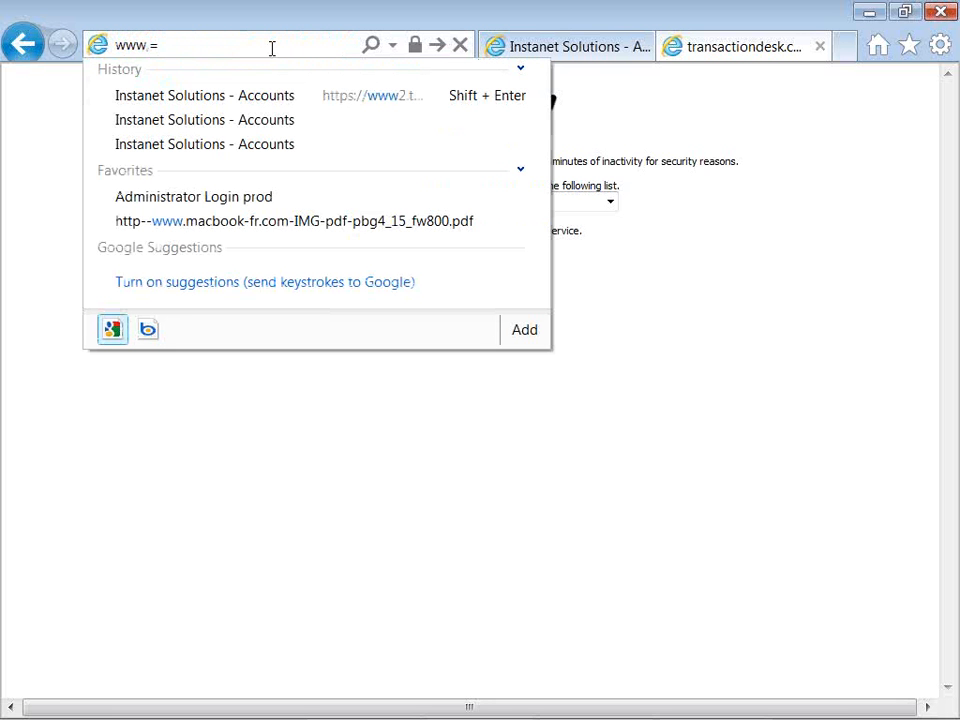
pyautogui.press('BackSpace')
pyautogui.press('BackSpace')
pyautogui.write('.tra')
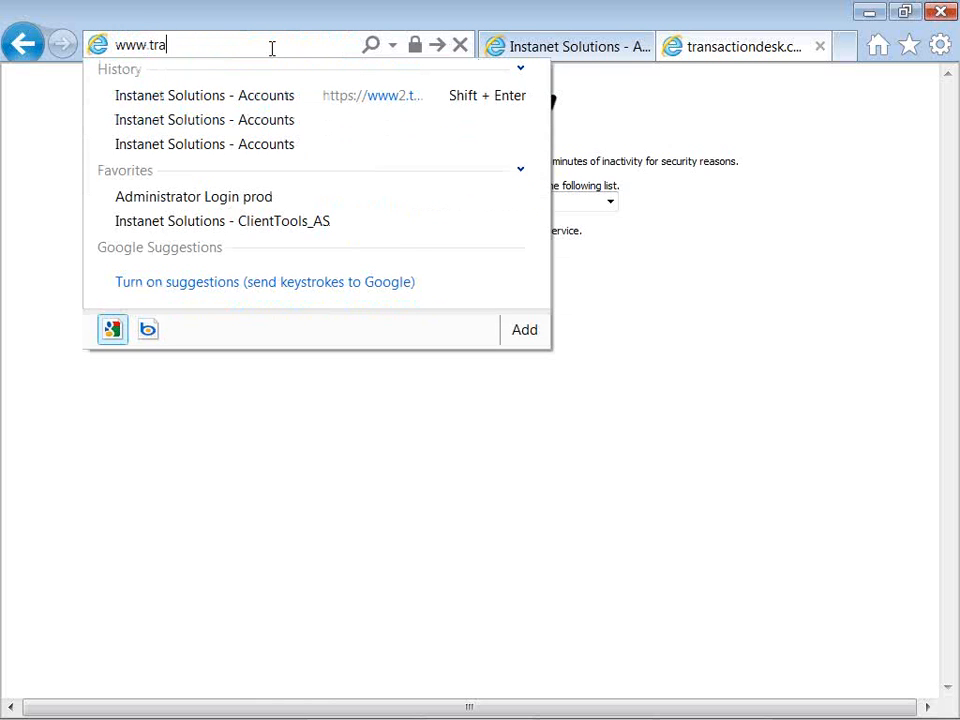
pyautogui.write('nsactiondesk.com/login')
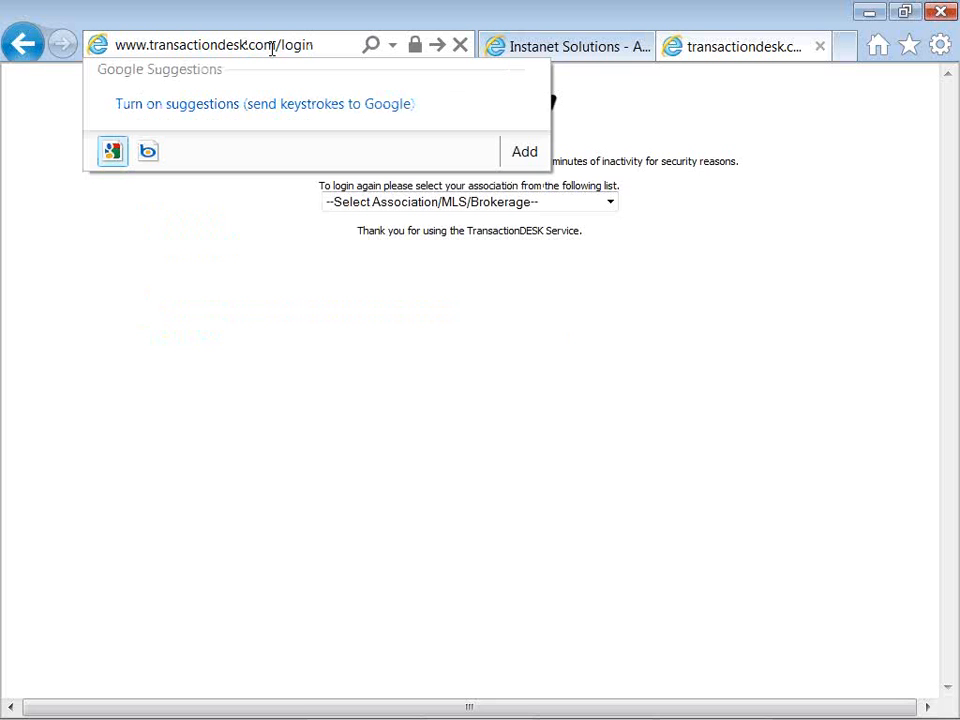
pyautogui.press('Return')
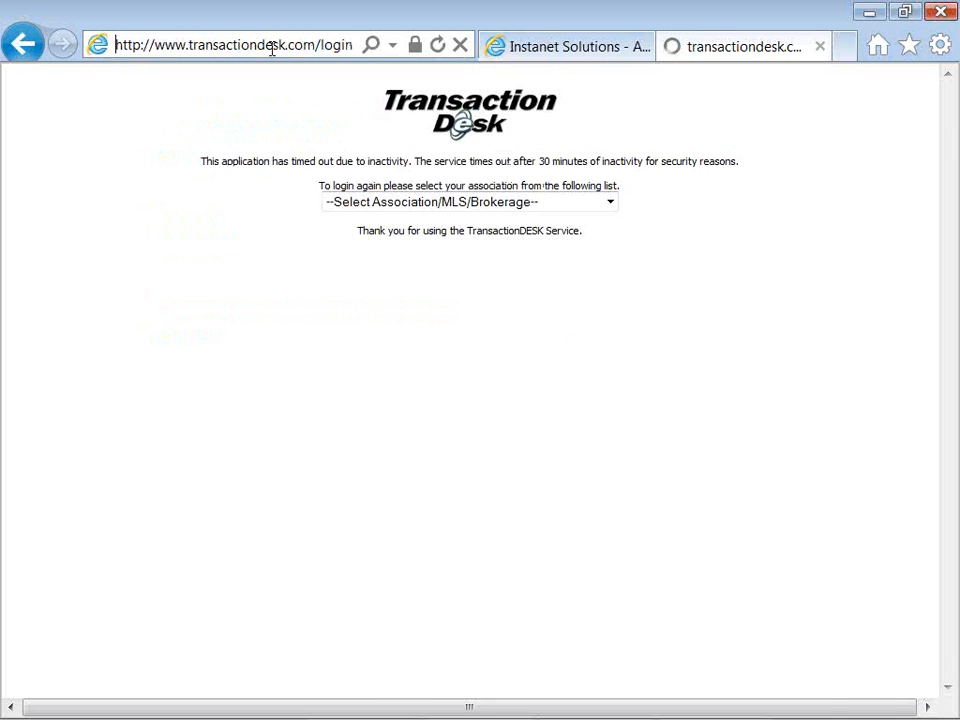
# Enter a first name, last name and the account password, then submit the login
pyautogui.click(561, 138)
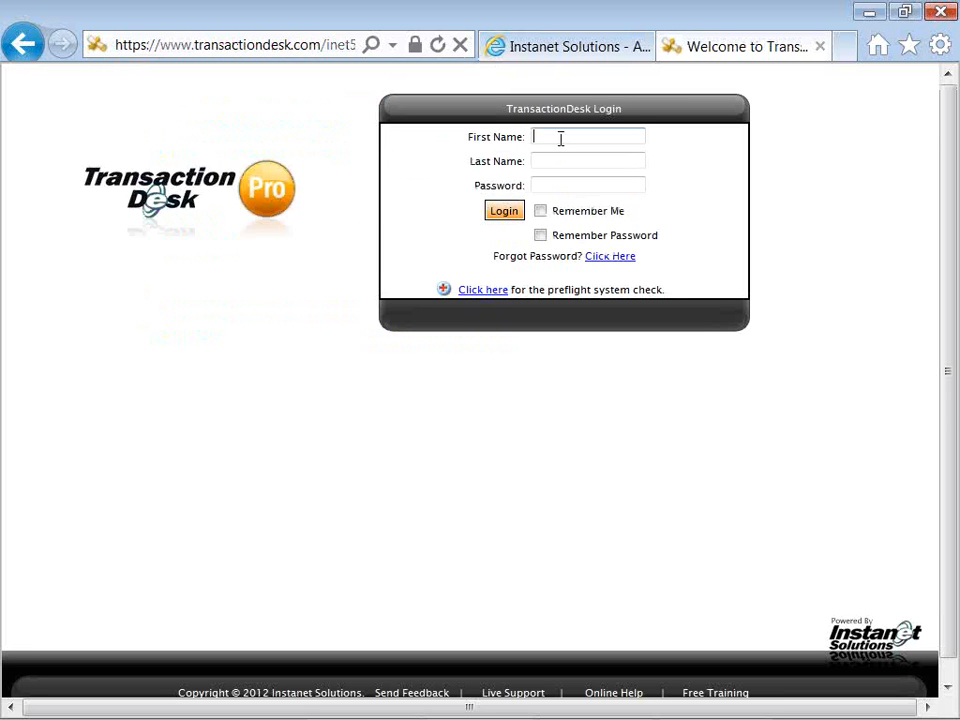
pyautogui.press('Tab')
pyautogui.press('Tab')
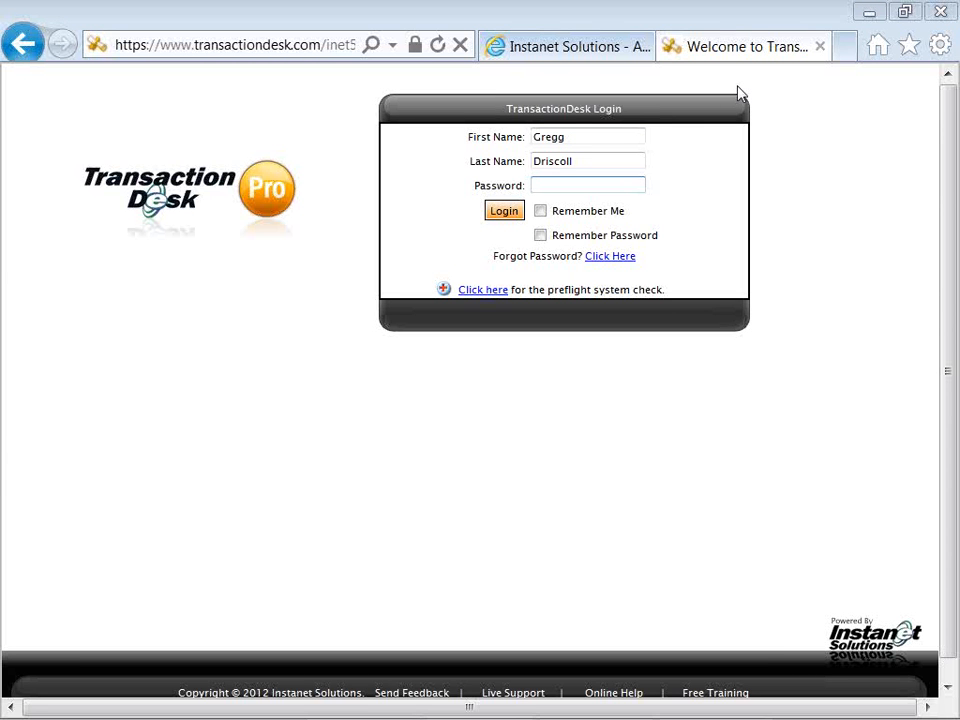
pyautogui.write('********')
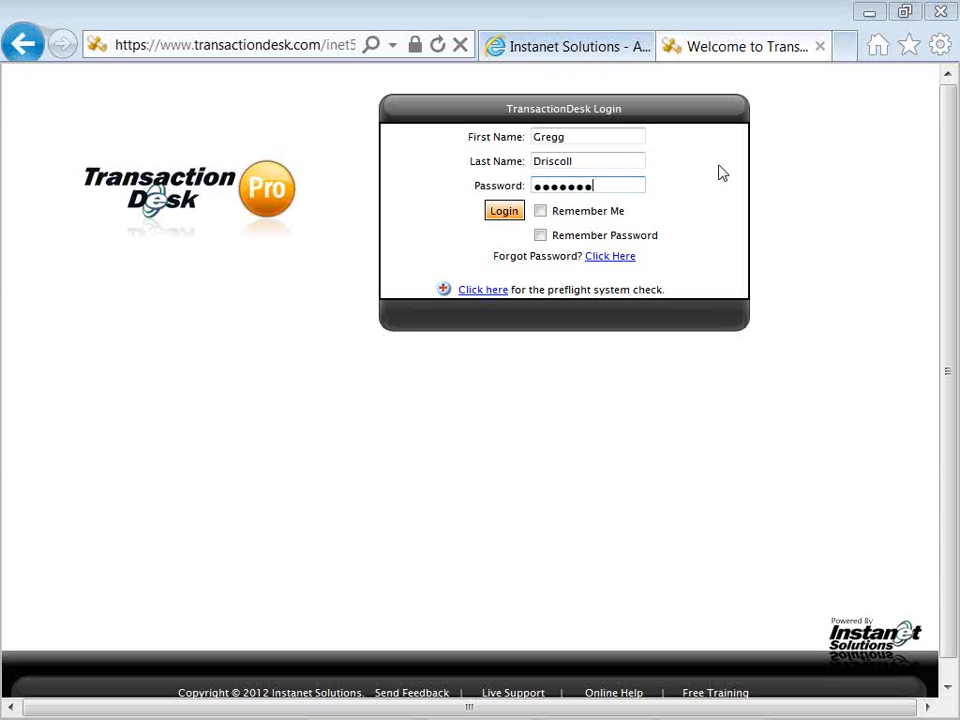
pyautogui.click(497, 214)
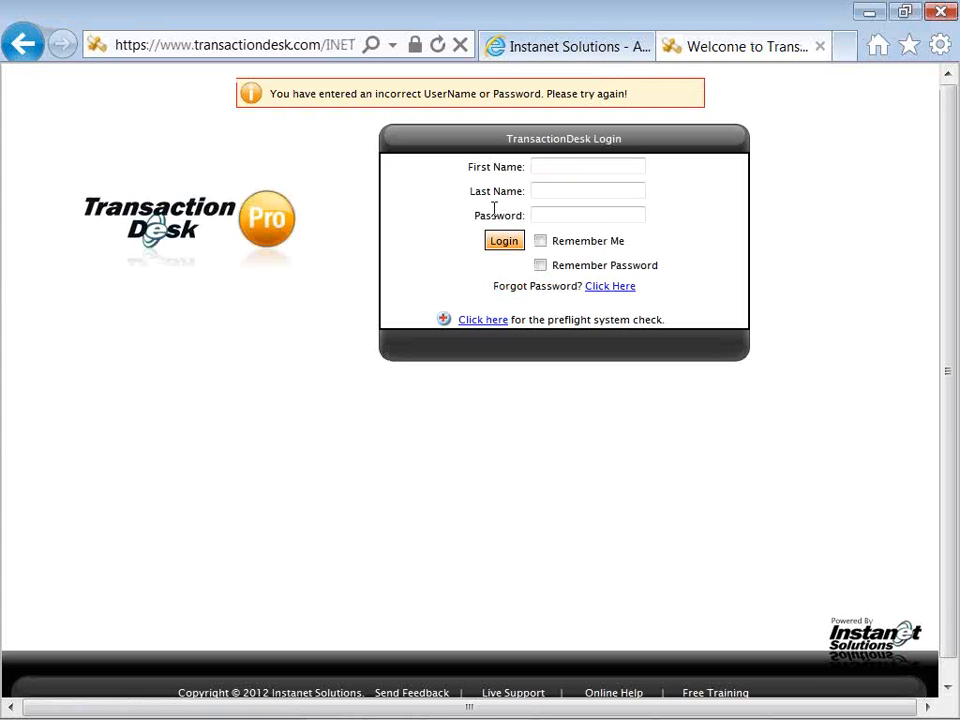
# After the credentials error, re-enter the corrected first name, last name and password and log in
pyautogui.click(583, 172)
pyautogui.press('Tab')
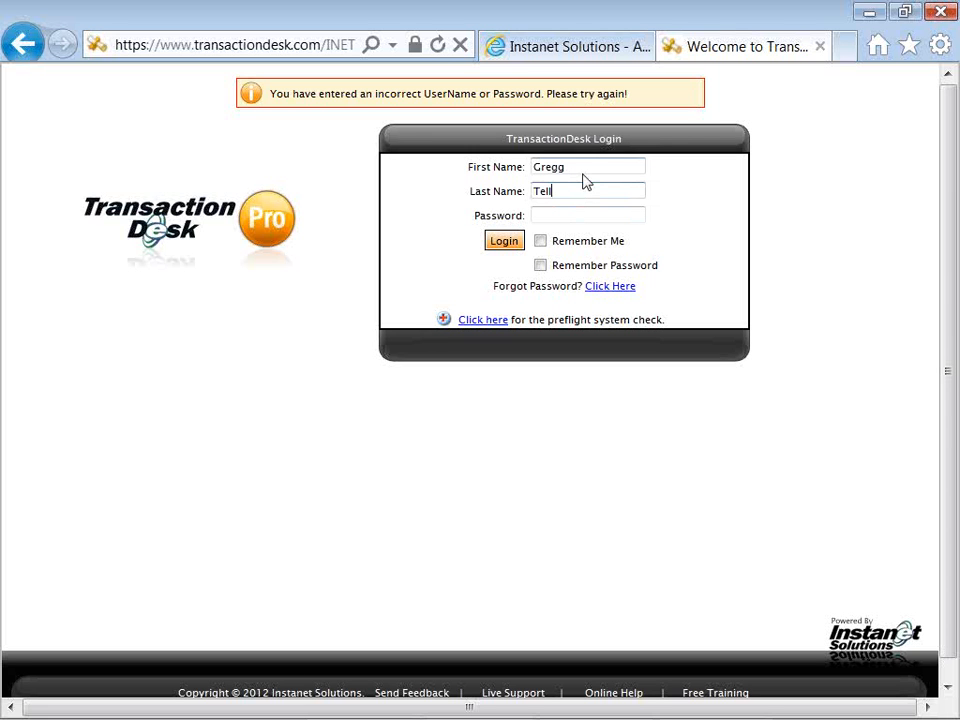
pyautogui.press('Tab')
pyautogui.write('•••••••')
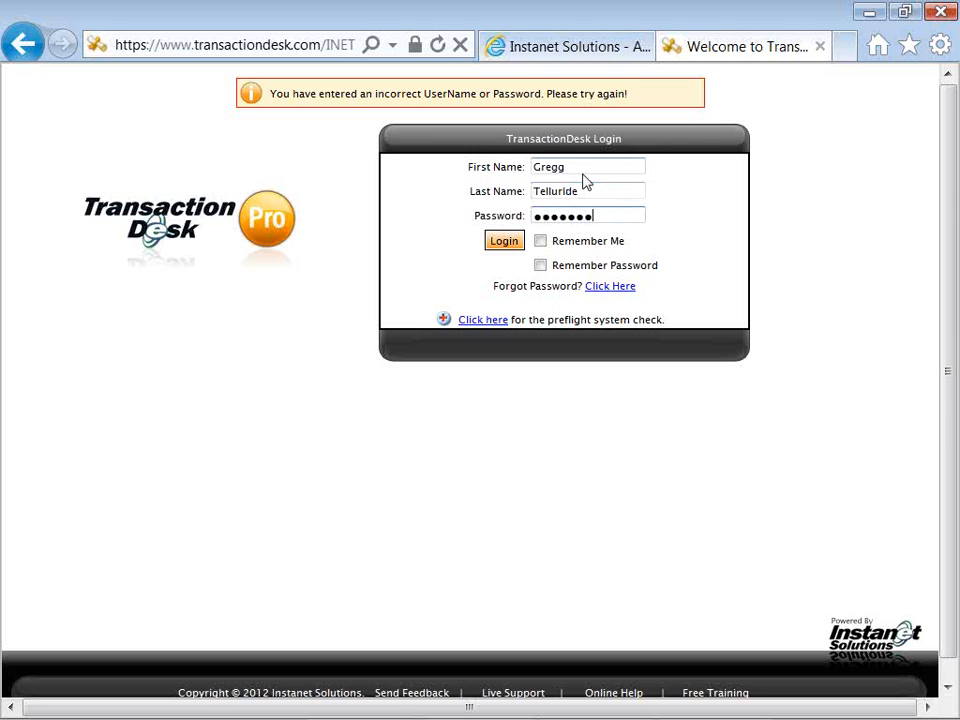
pyautogui.click(505, 245)
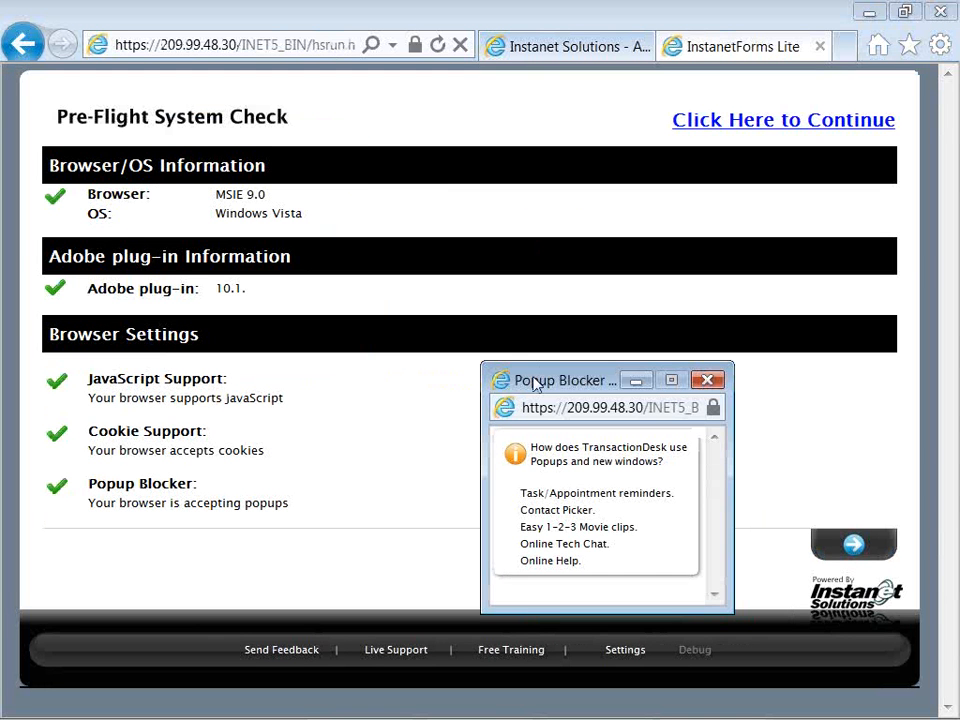
# Move the Popup Blocker information window aside and close it to reveal the passed checks
pyautogui.moveTo(534, 382); pyautogui.dragTo(370, 208)
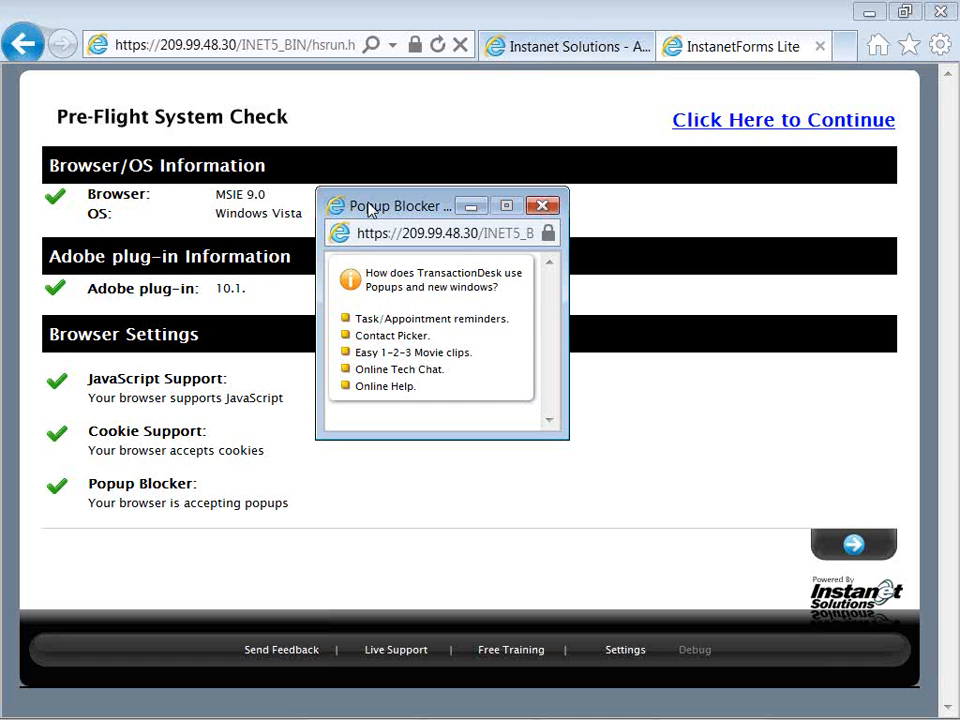
pyautogui.moveTo(368, 208); pyautogui.dragTo(333, 202)
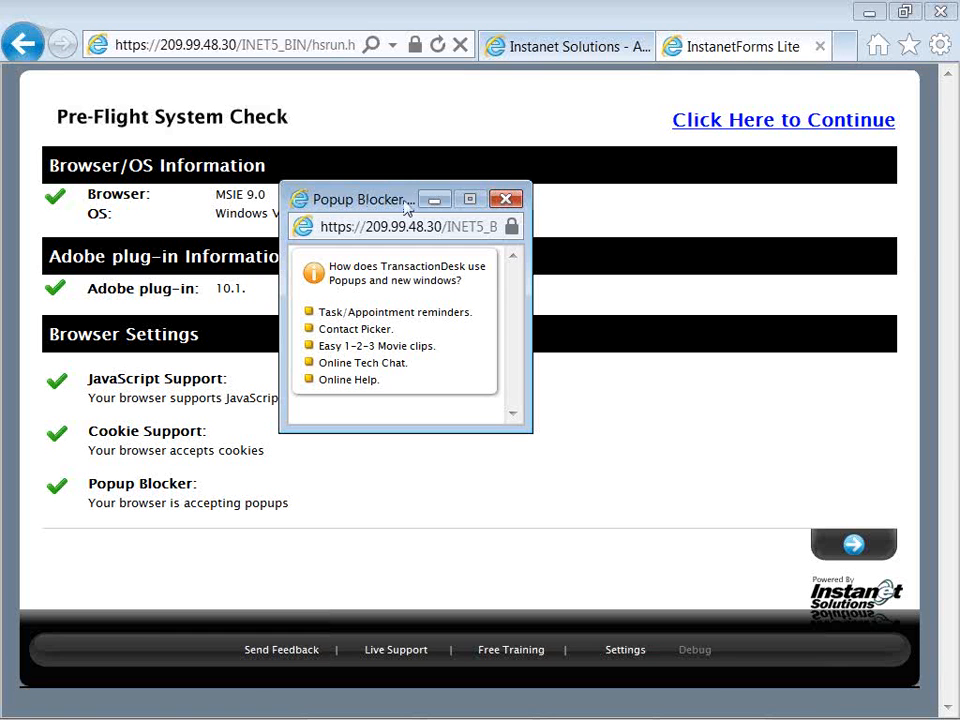
pyautogui.click(503, 200)
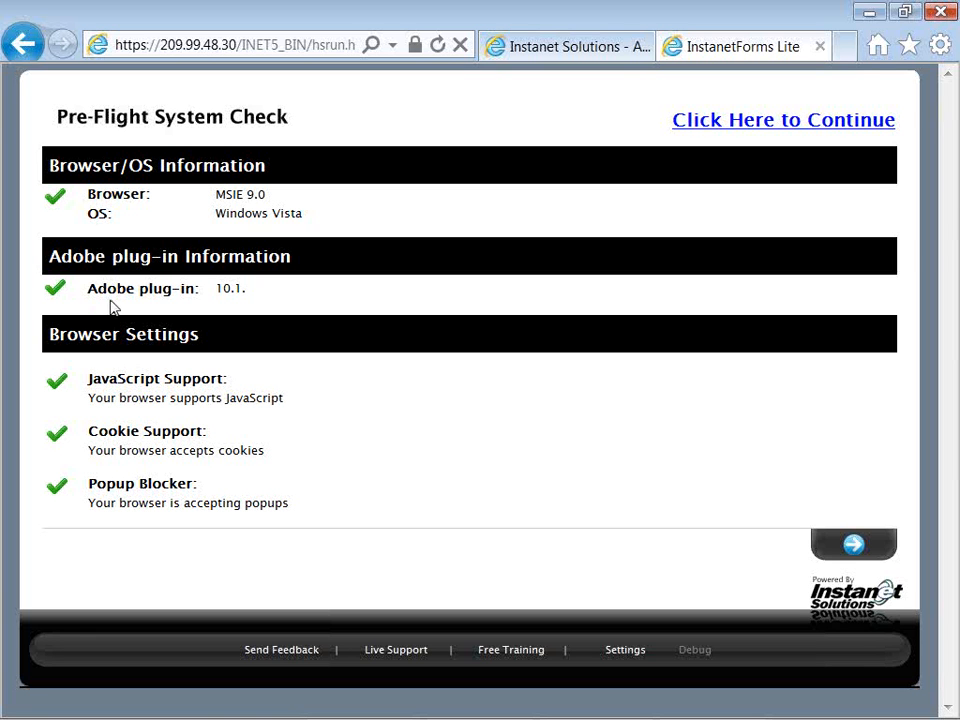
pyautogui.moveTo(88, 288); pyautogui.dragTo(157, 310)
pyautogui.click(151, 303)
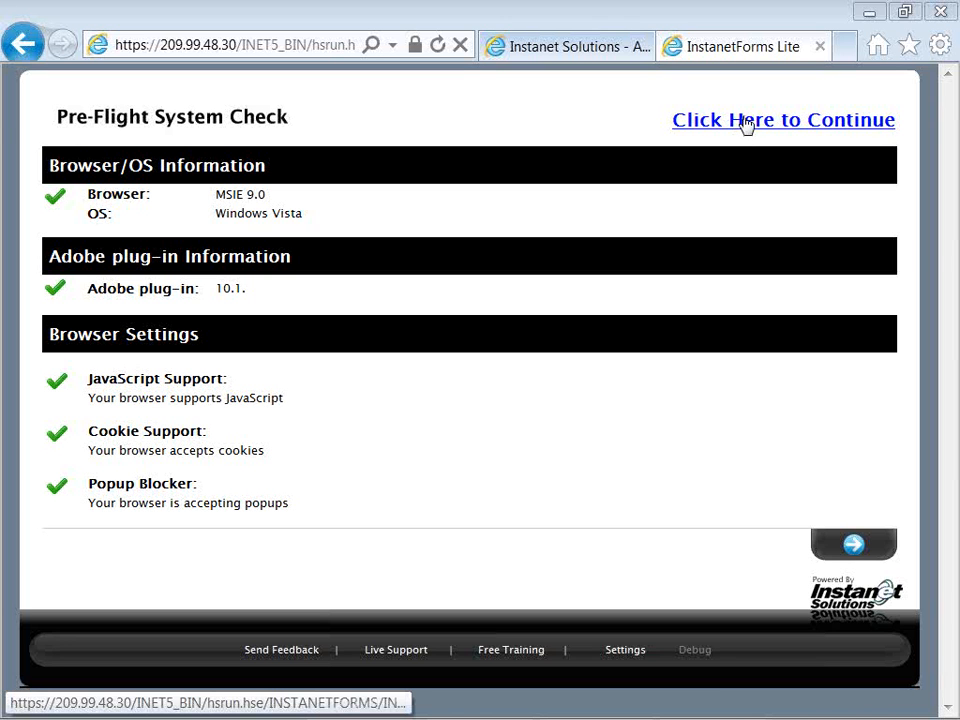
# Continue past the system check, accept the terms, and submit Mountain Standard Time with daylight saving
pyautogui.click(744, 121)
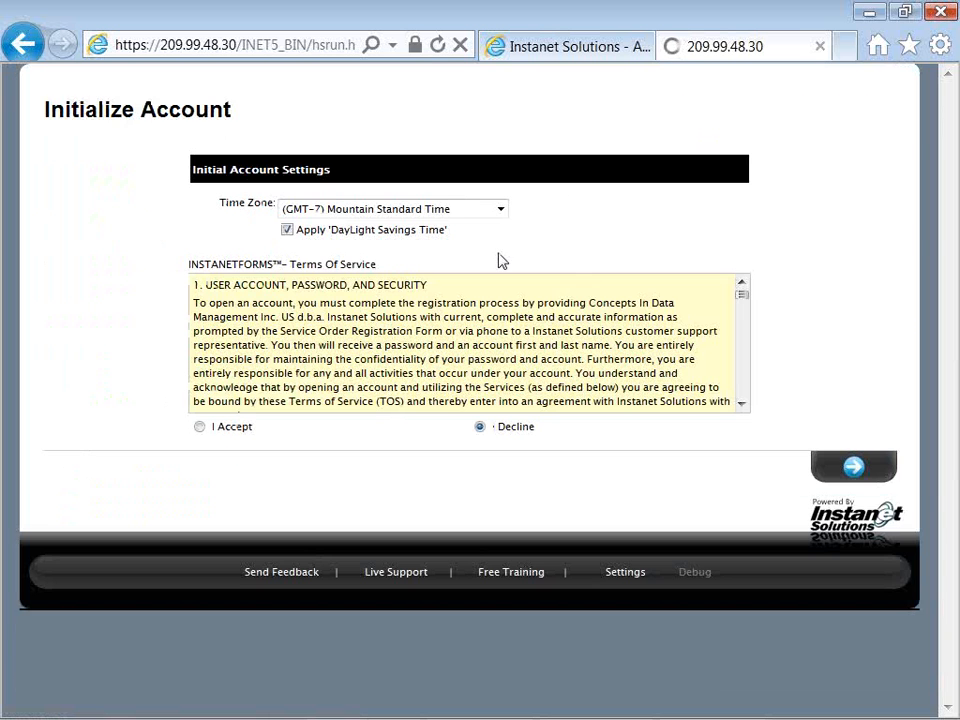
pyautogui.click(199, 426)
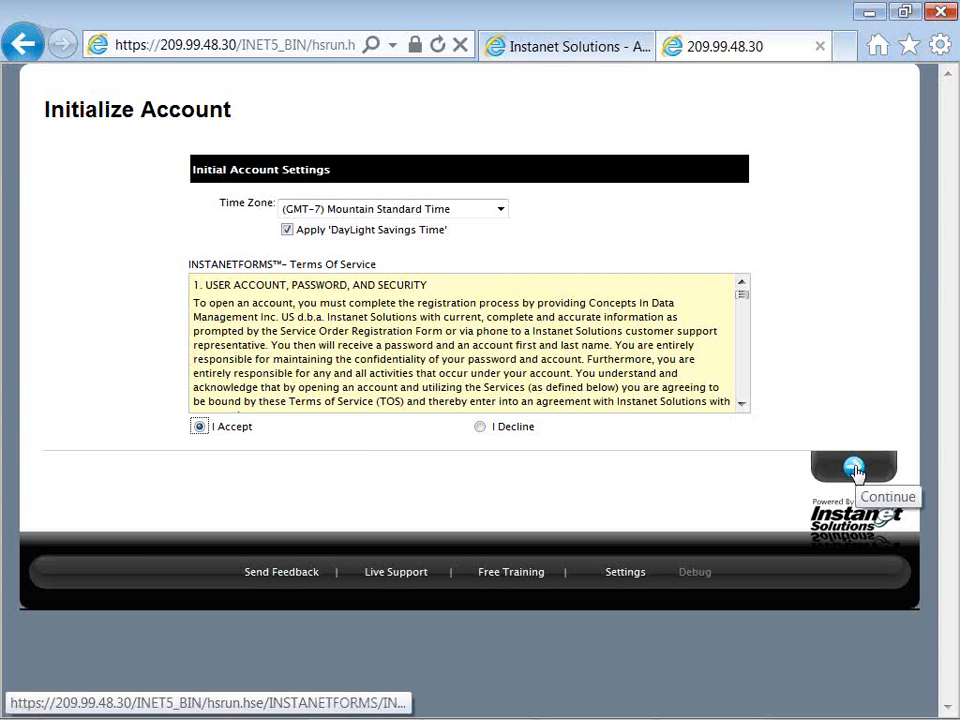
pyautogui.click(854, 470)
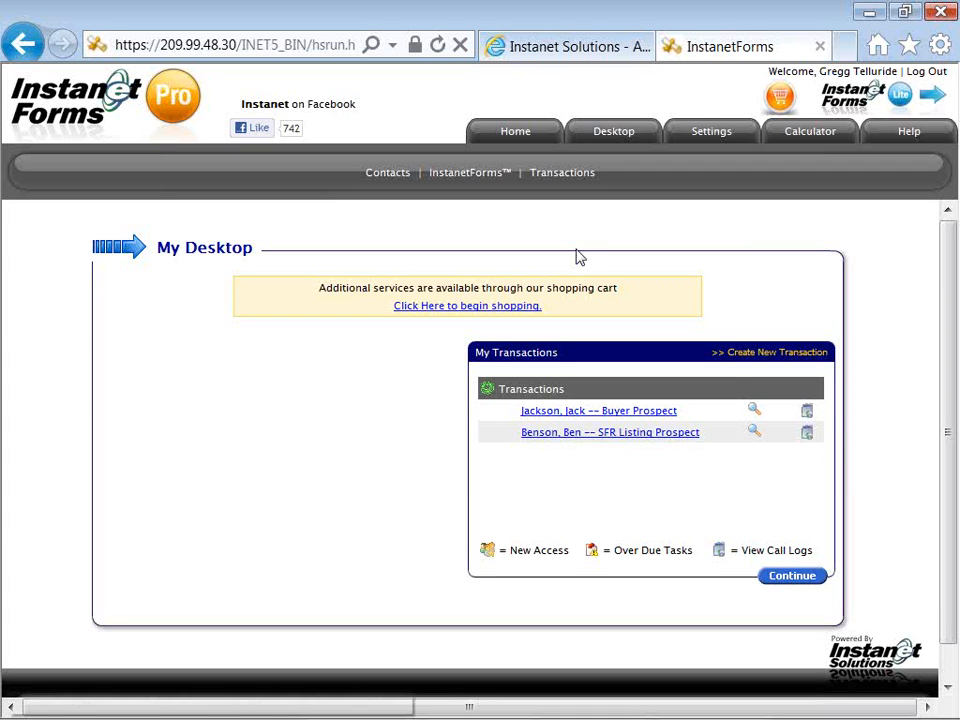
# Switch to the InstanetForms Home page with its transaction and form options
pyautogui.click(511, 140)
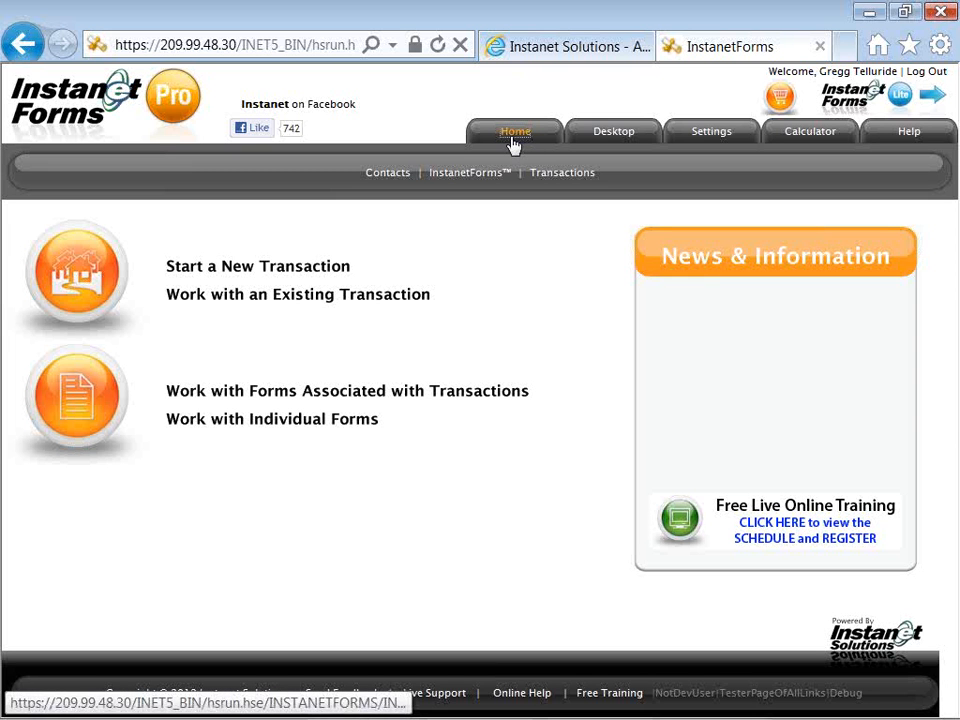
# Return to My Desktop to see the buyer and SFR listing prospect transactions
pyautogui.click(608, 134)
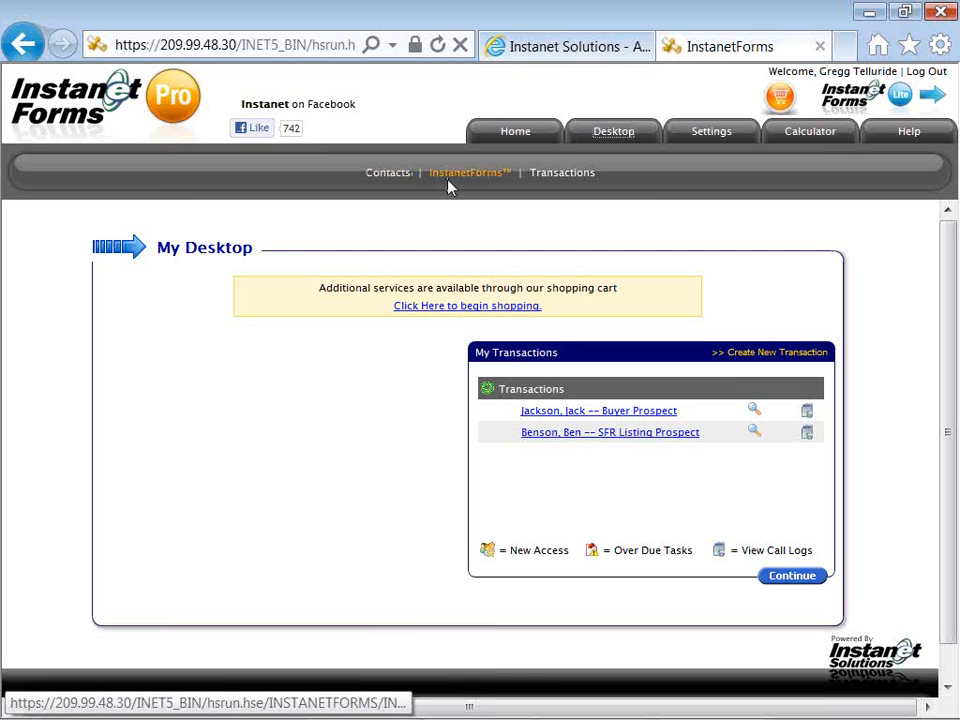
# Open the InstanetForms forms library showing the branded Individual Forms folders
pyautogui.click(450, 185)
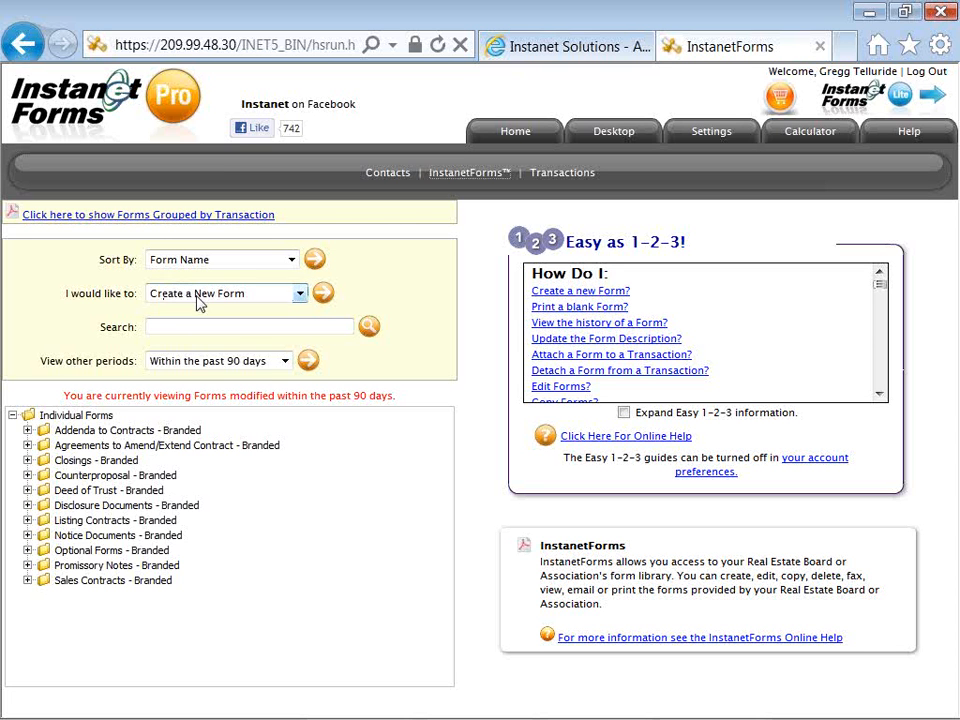
pyautogui.click(153, 266)
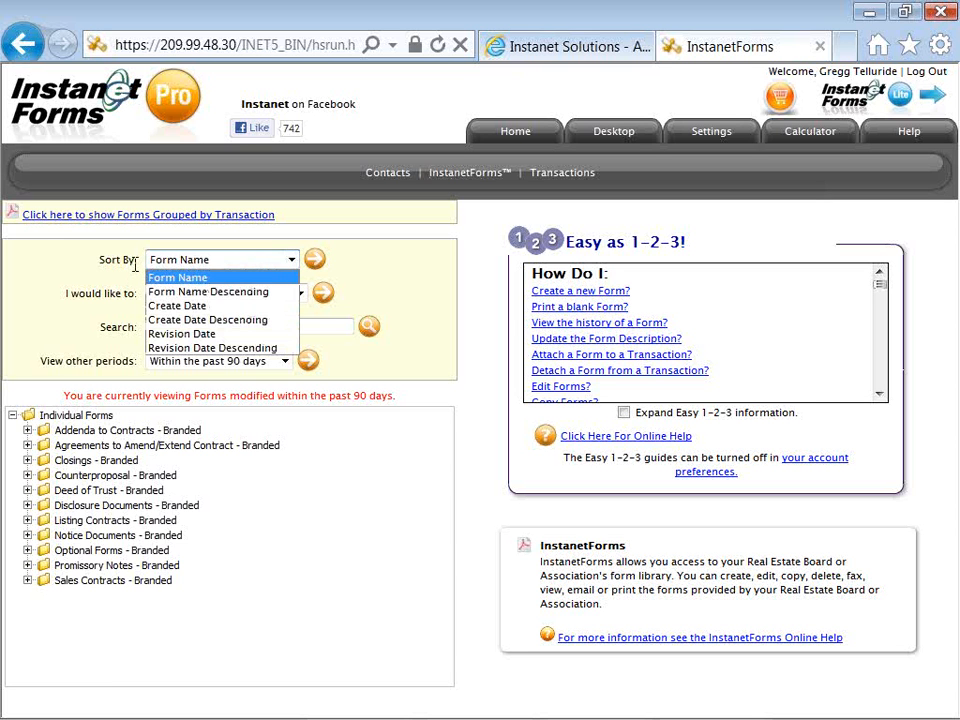
pyautogui.click(133, 278)
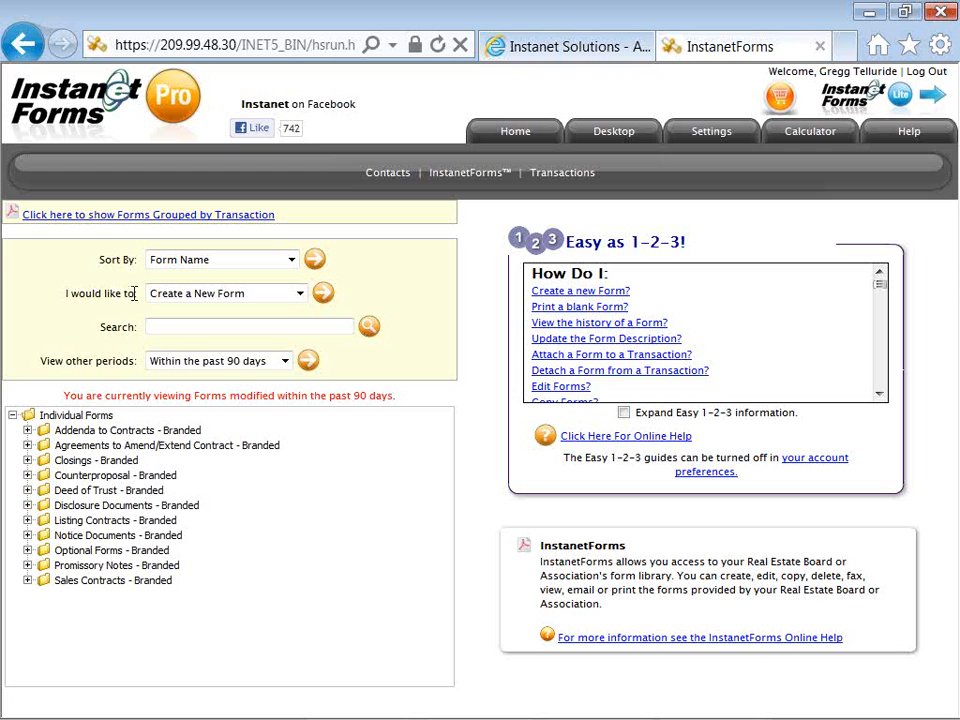
pyautogui.moveTo(133, 293); pyautogui.dragTo(66, 302)
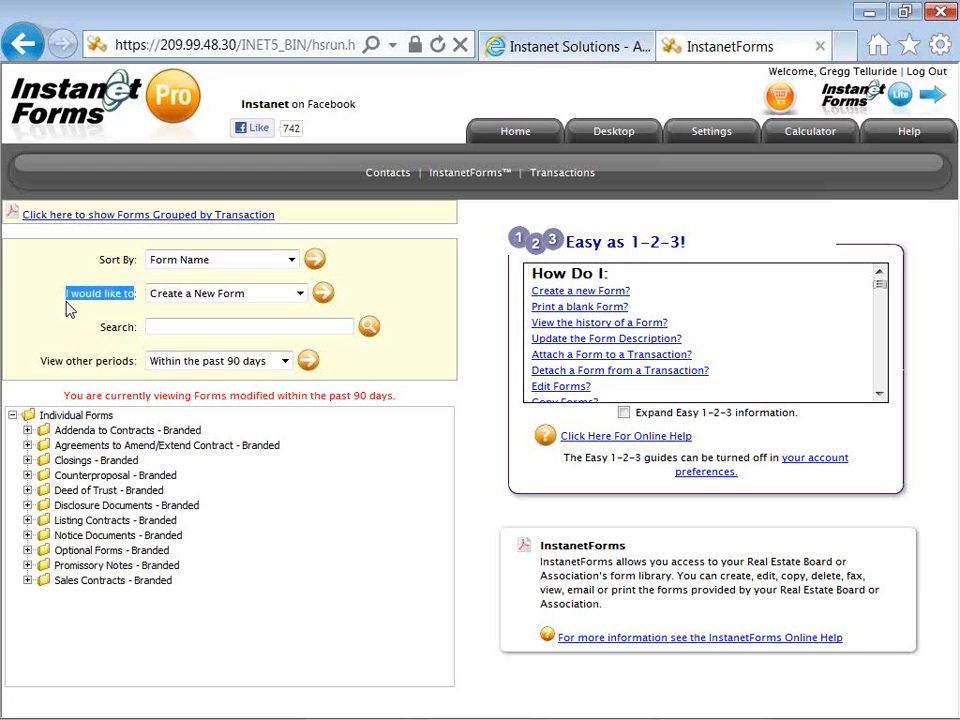
pyautogui.click(118, 315)
pyautogui.moveTo(65, 296); pyautogui.dragTo(96, 313)
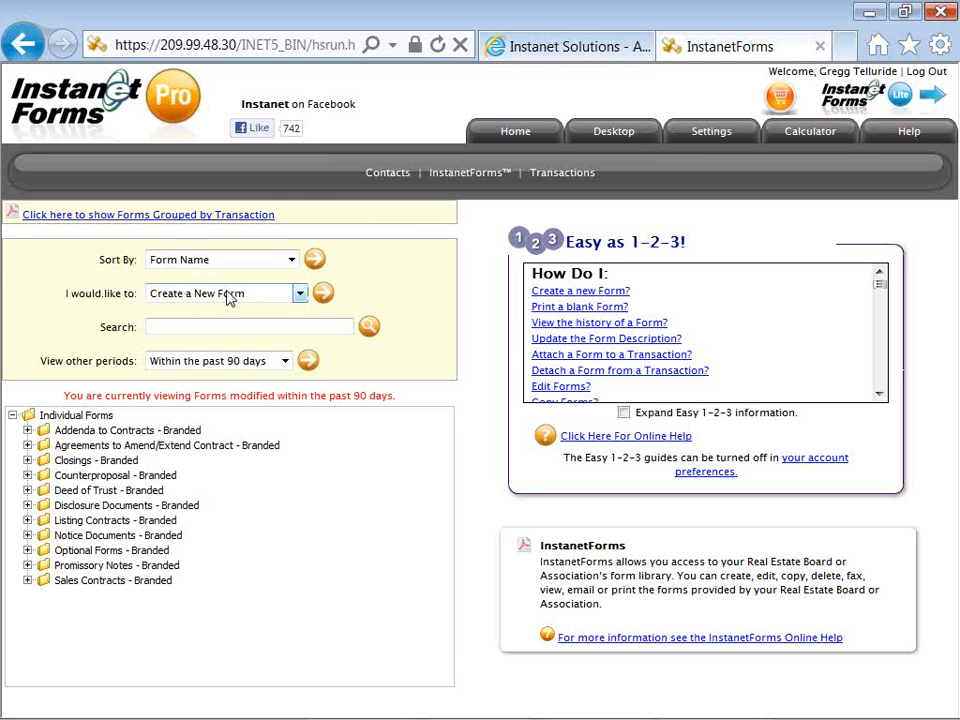
pyautogui.click(300, 295)
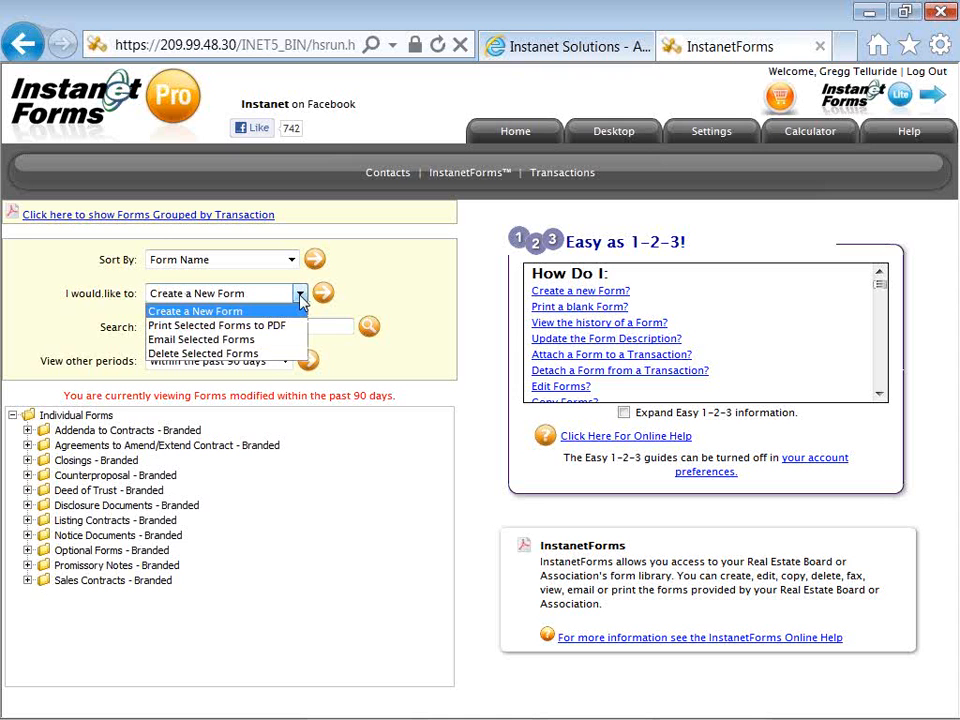
pyautogui.click(301, 285)
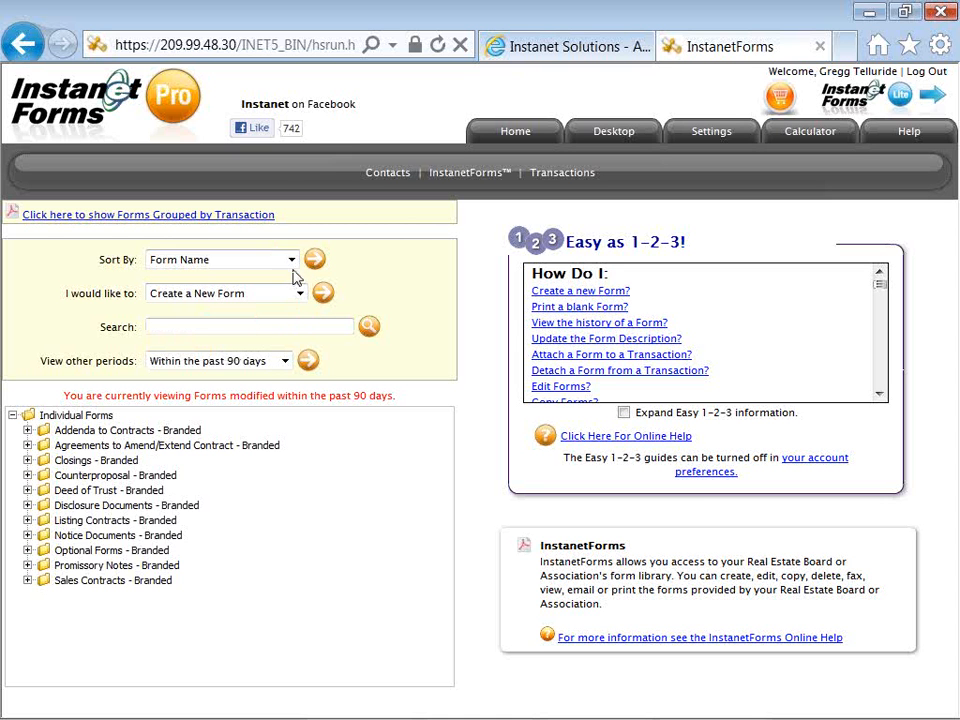
pyautogui.click(293, 266)
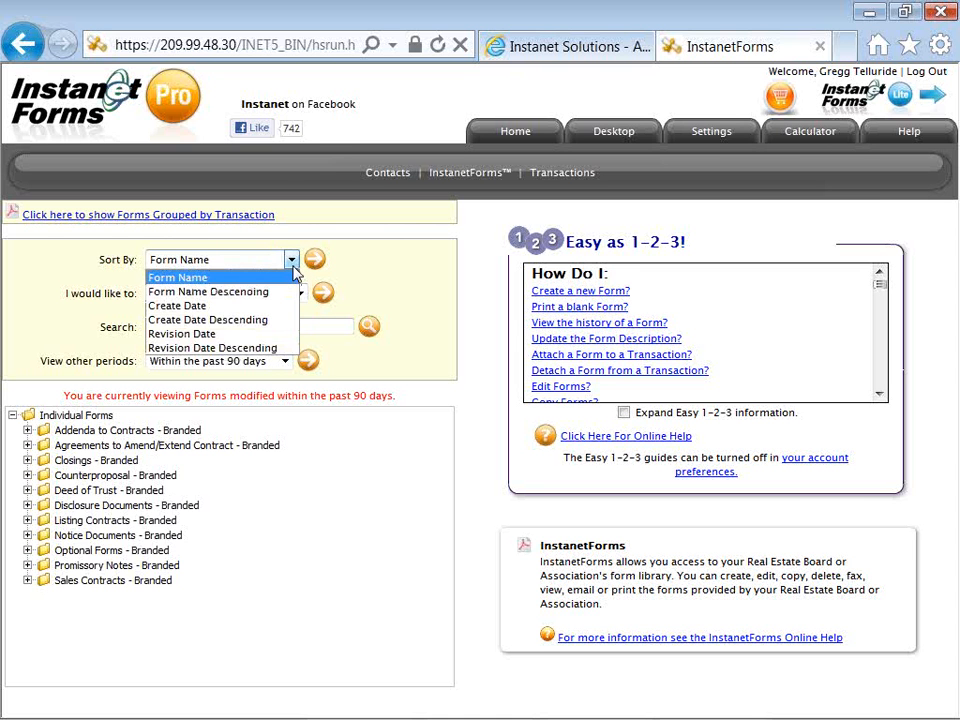
pyautogui.click(295, 268)
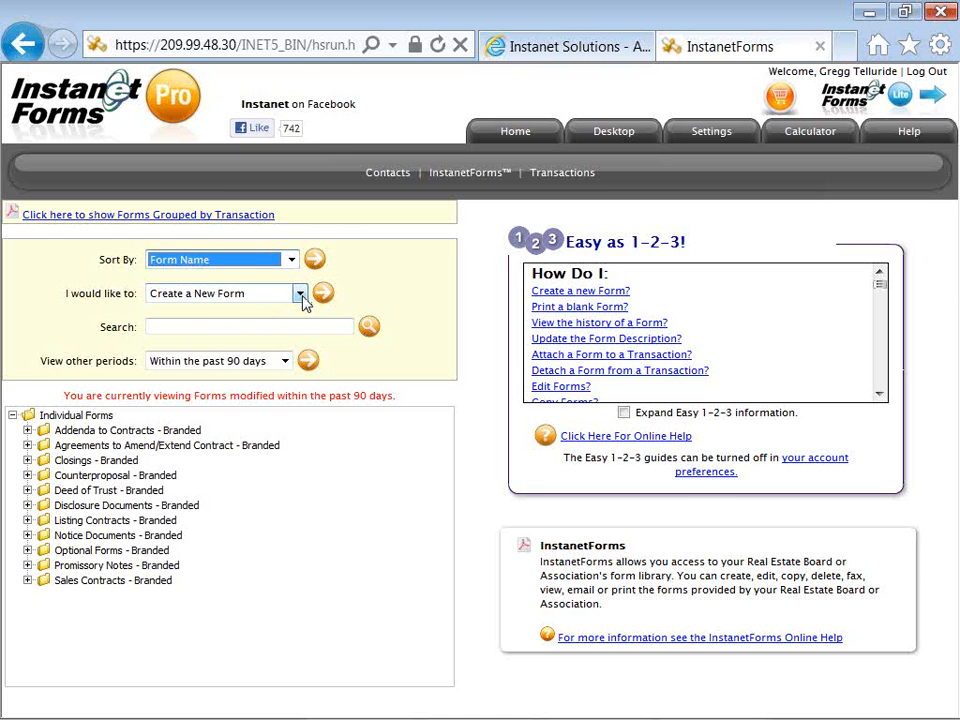
pyautogui.click(302, 298)
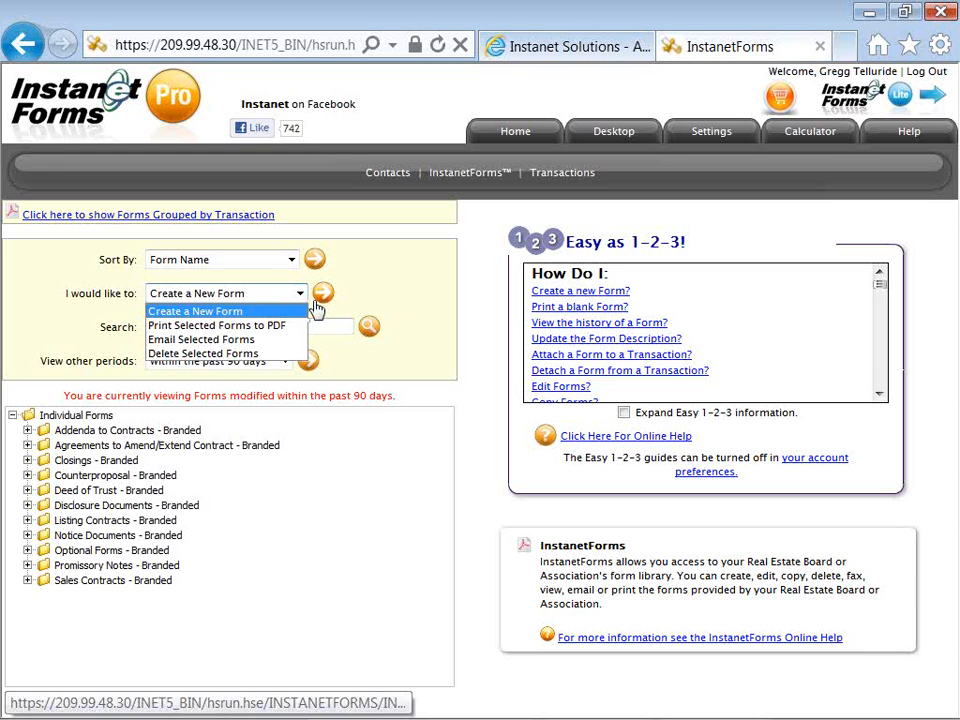
pyautogui.click(315, 312)
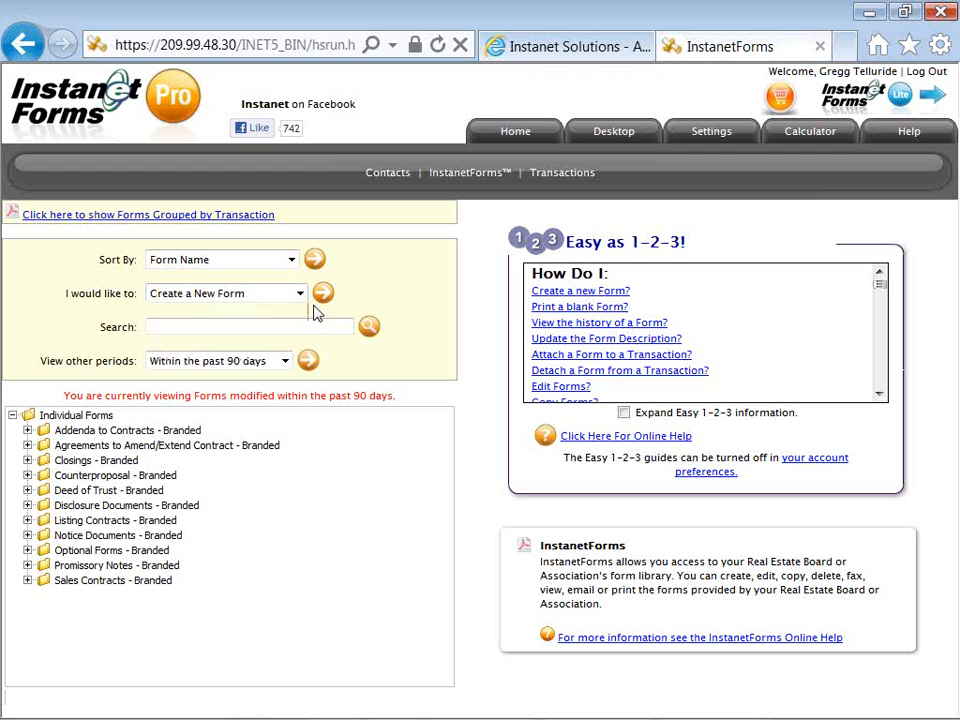
# Search the forms for 'buyer' and acknowledge the one-form-found message
pyautogui.click(193, 330)
pyautogui.write('buyer')
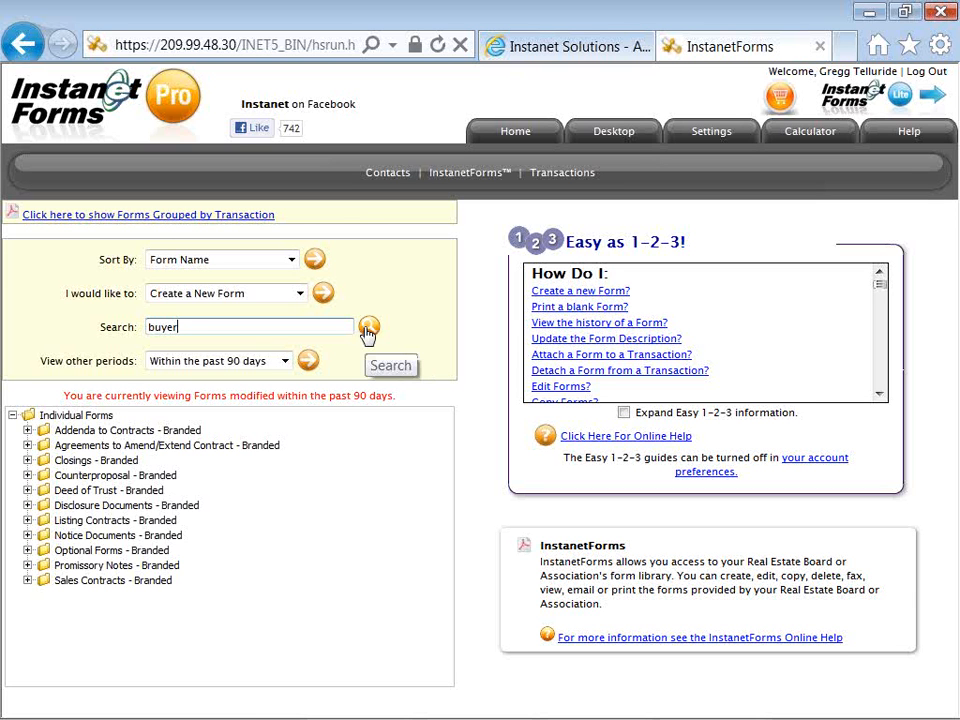
pyautogui.click(368, 330)
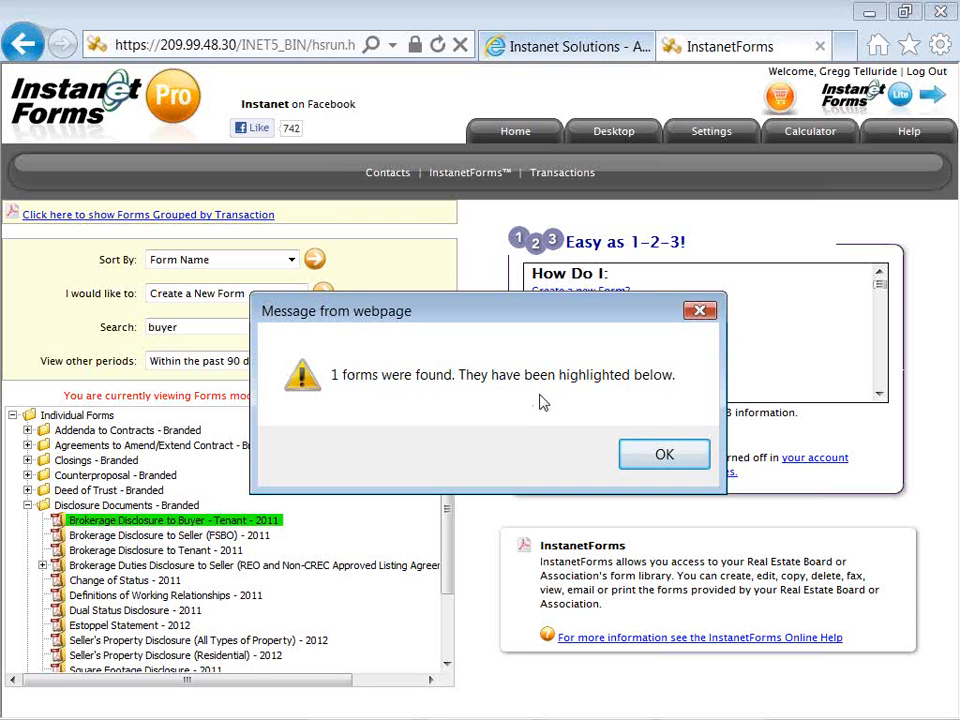
pyautogui.click(645, 453)
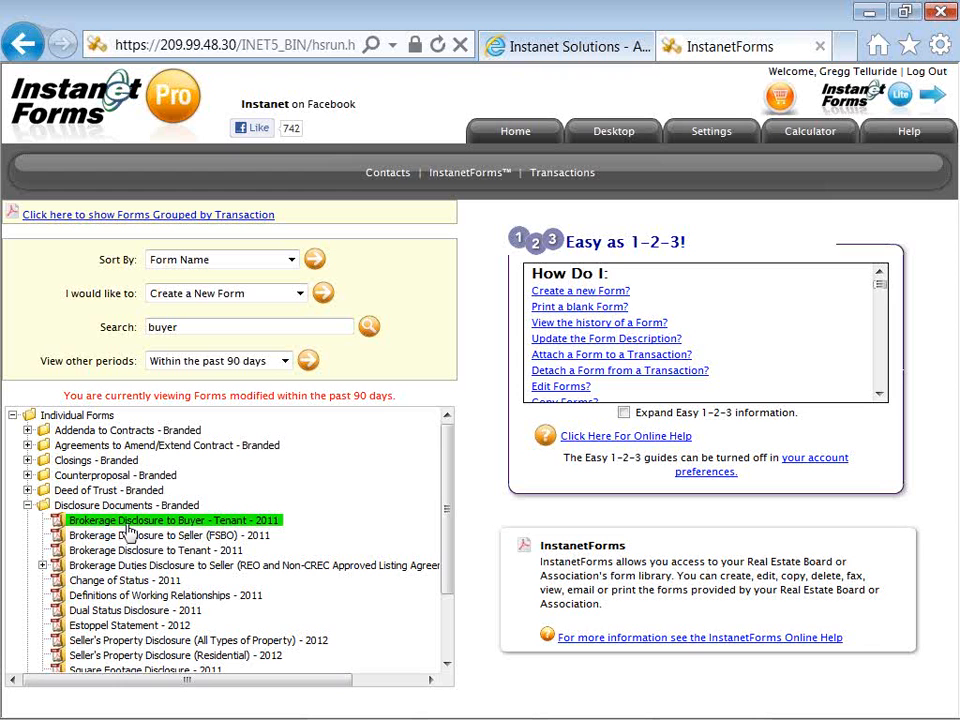
# Preview the Brokerage Disclosure to Buyer - Tenant - 2011 PDF, then close it to reach Form Options
pyautogui.click(128, 524)
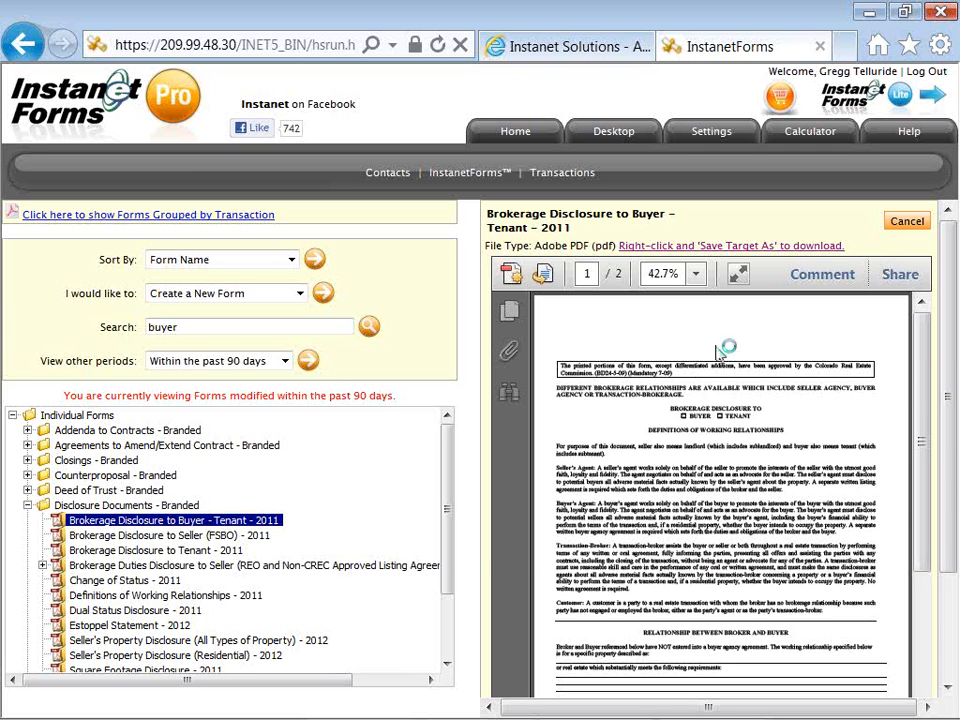
pyautogui.rightClick(717, 347)
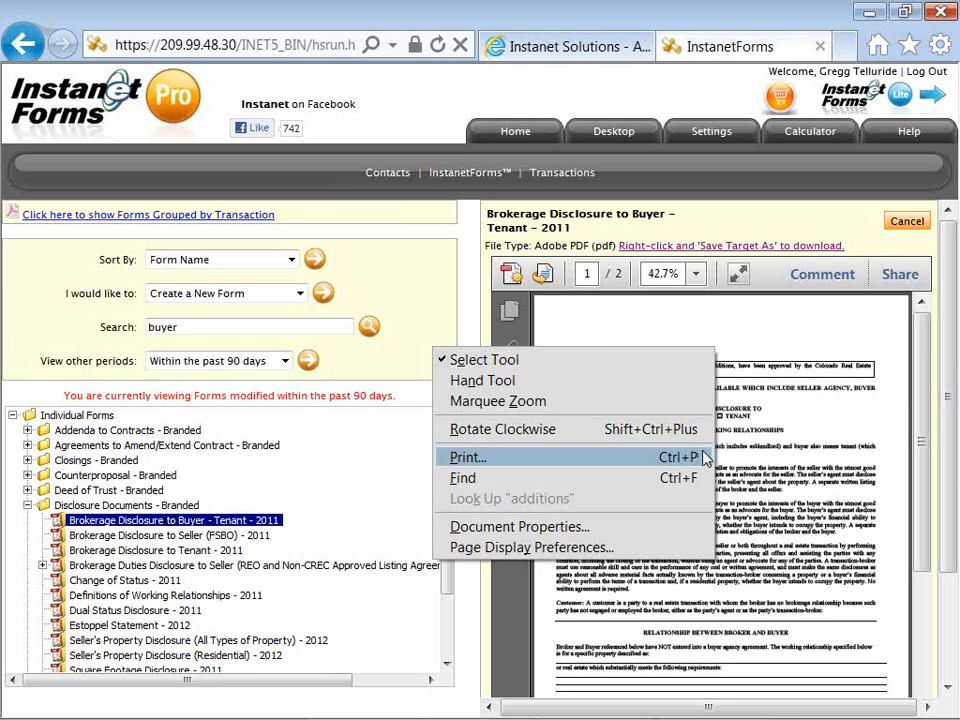
pyautogui.click(724, 328)
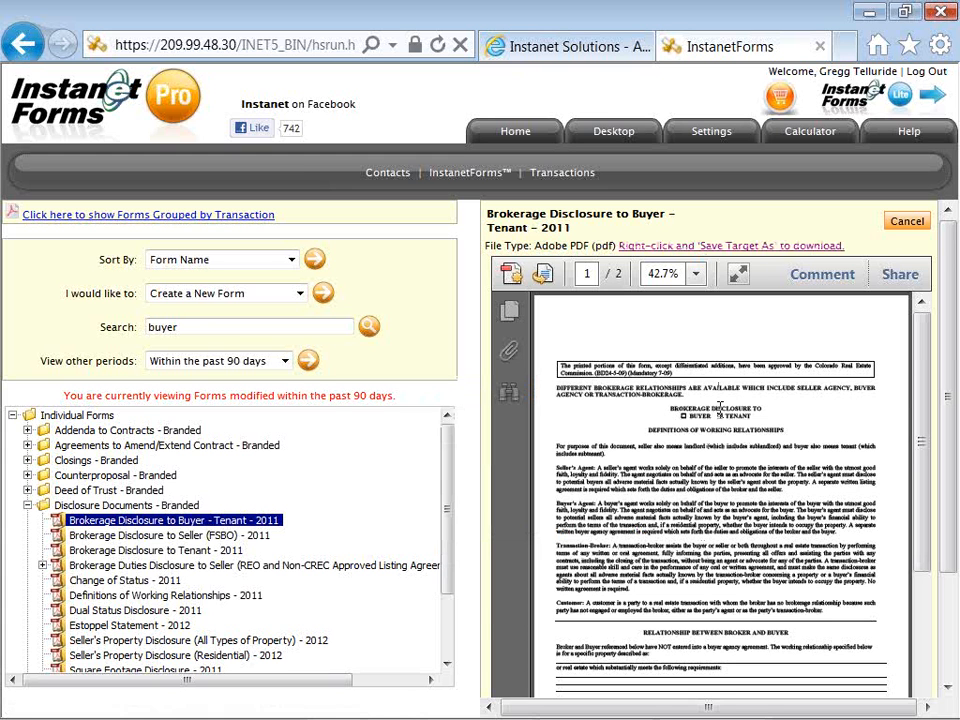
pyautogui.rightClick(720, 408)
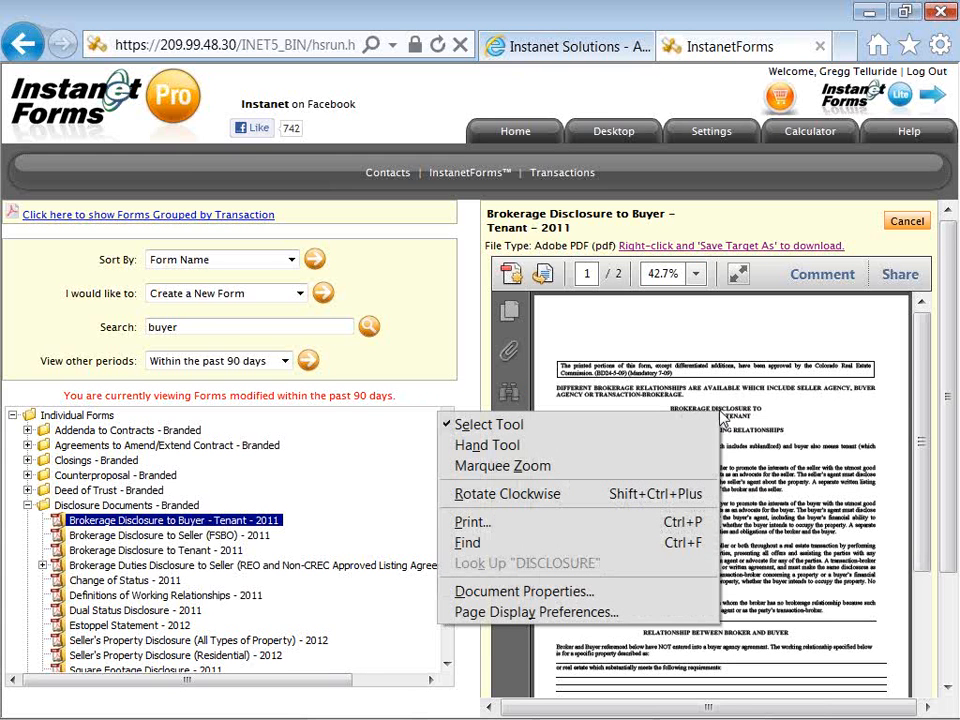
pyautogui.click(739, 406)
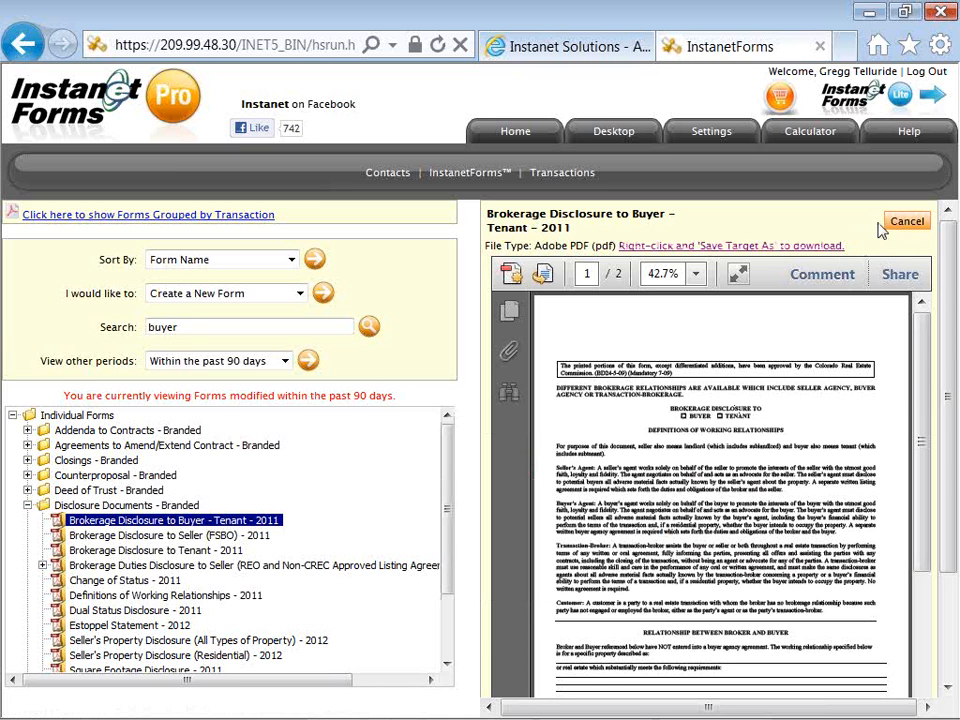
pyautogui.click(895, 225)
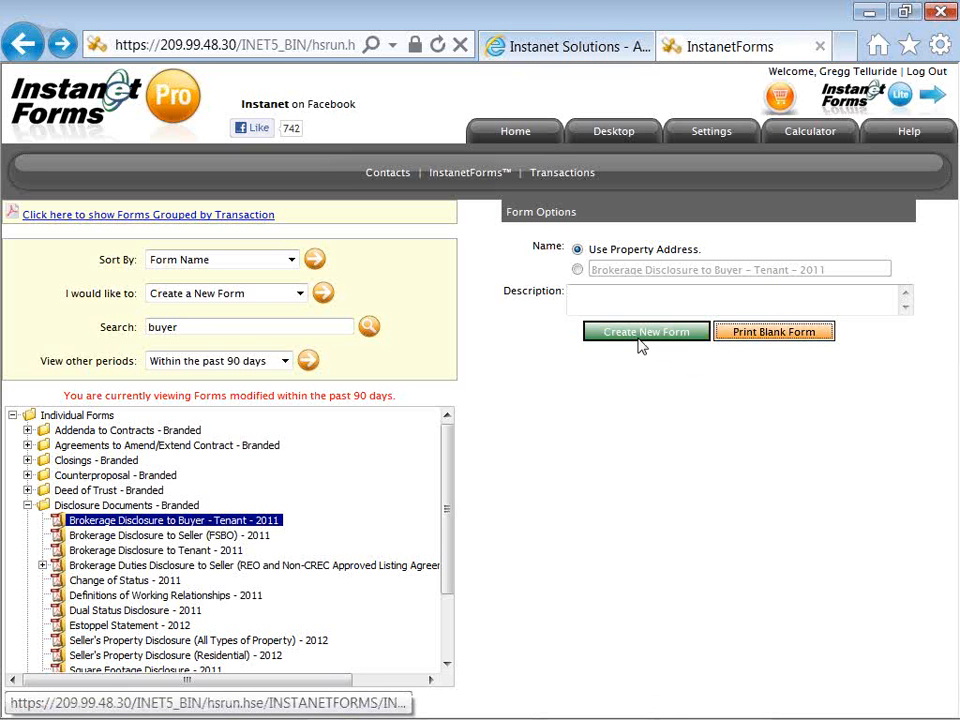
# Create a new Brokerage Disclosure to Buyer - Tenant form from Form Options
pyautogui.click(586, 340)
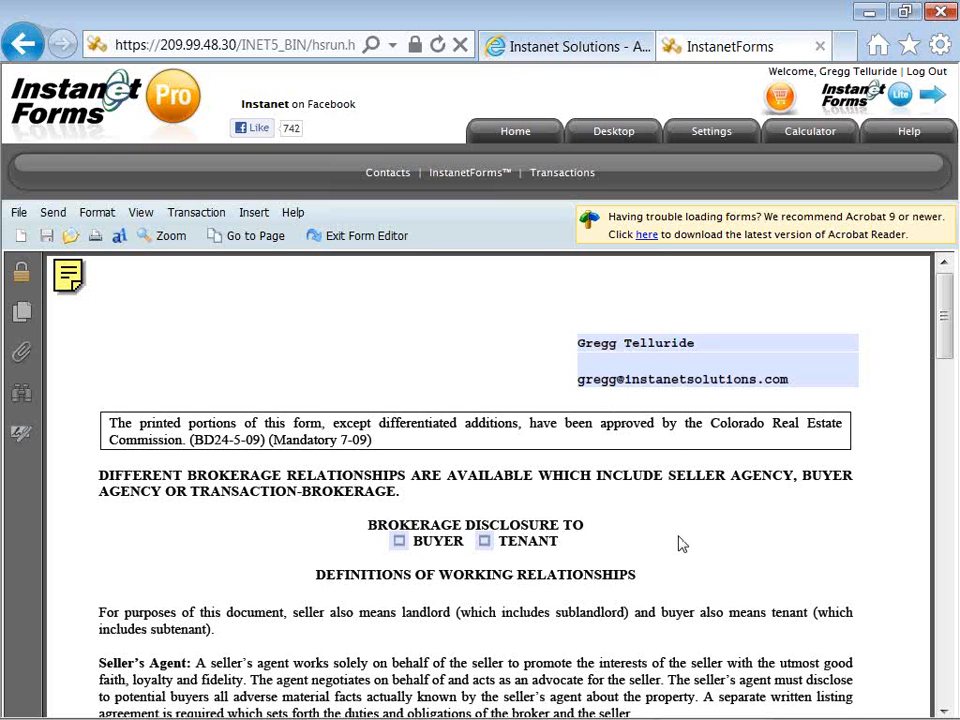
# Click through the agent-name header lines without entering anything, then click away from them
pyautogui.scroll(-1, 680, 543)
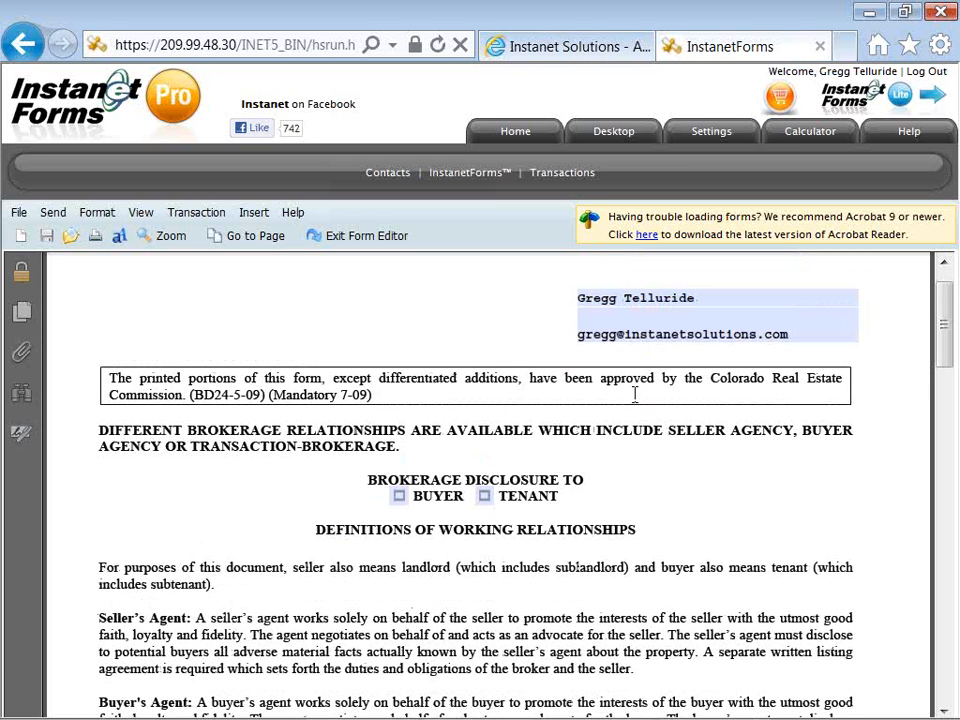
pyautogui.click(634, 316)
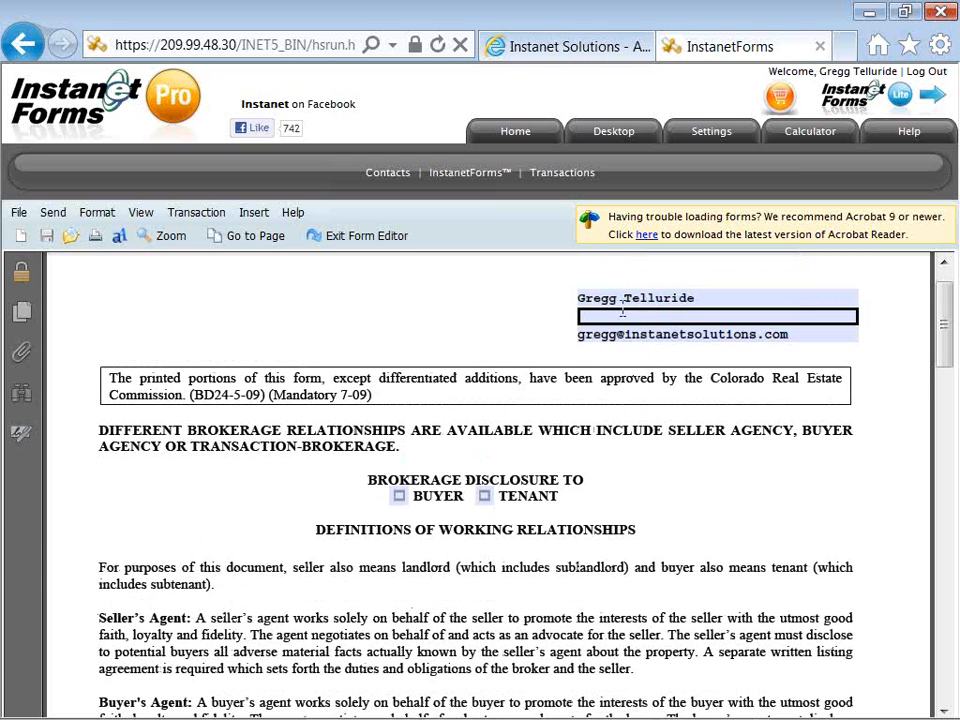
pyautogui.click(622, 334)
pyautogui.click(630, 298)
pyautogui.click(624, 334)
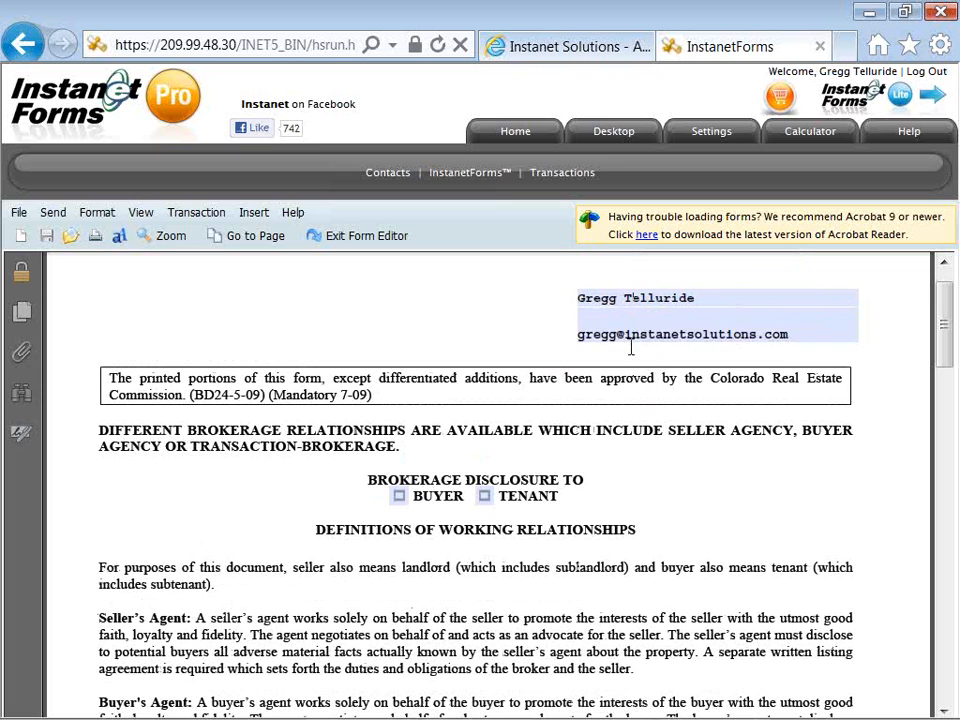
pyautogui.click(631, 316)
pyautogui.click(626, 298)
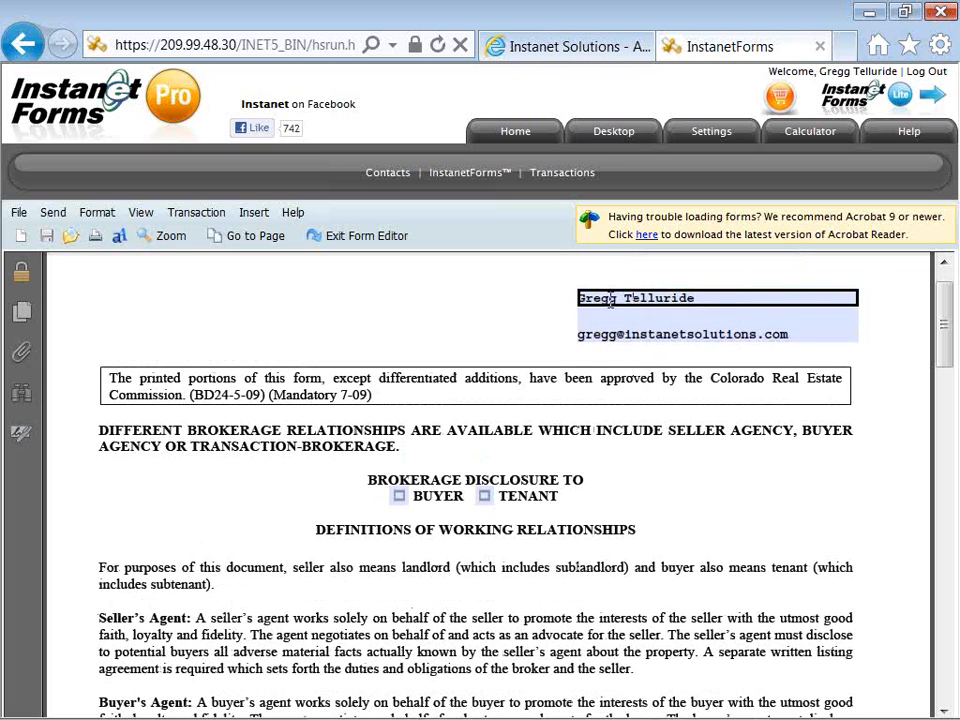
pyautogui.click(619, 333)
pyautogui.click(609, 316)
pyautogui.click(630, 350)
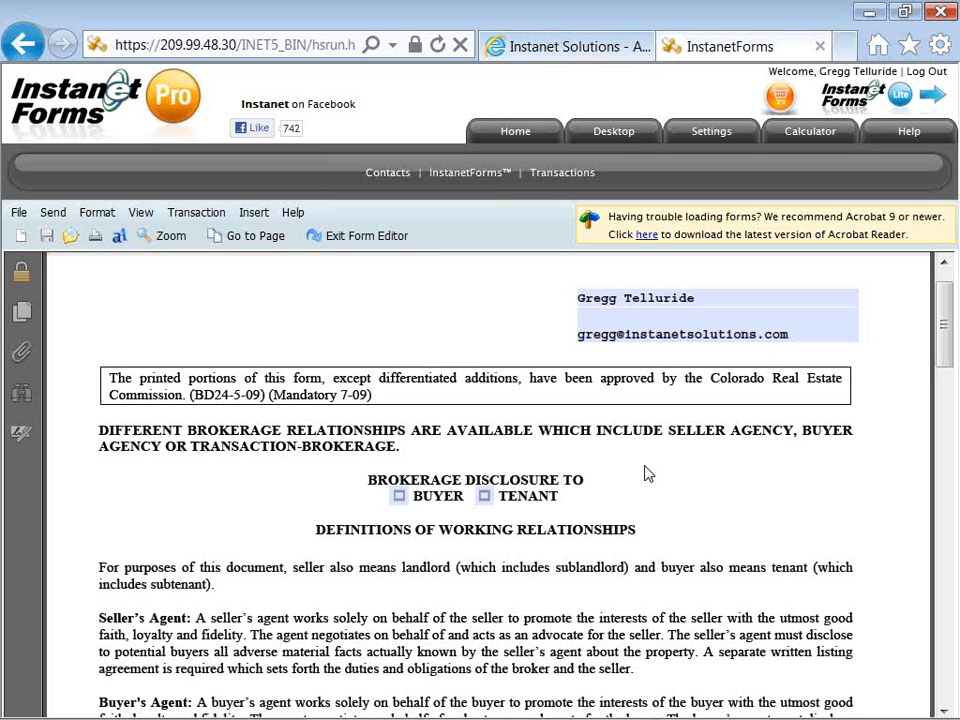
# Tick BUYER under Brokerage Disclosure To and scroll to the Relationship Between Broker and Buyer section
pyautogui.scroll(-1, 648, 474)
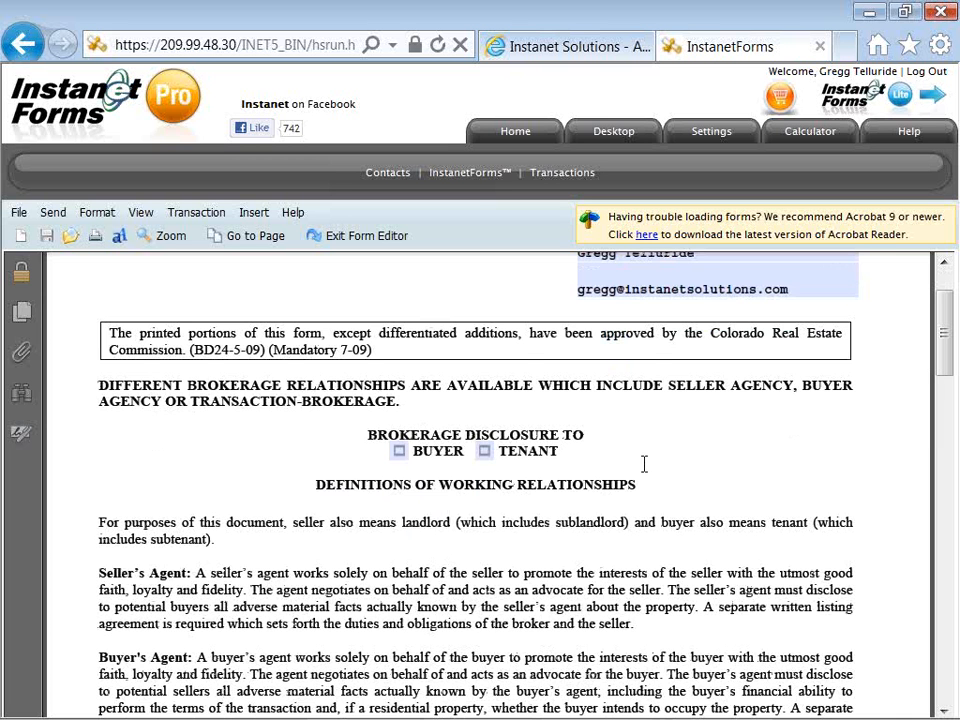
pyautogui.scroll(-1, 644, 463)
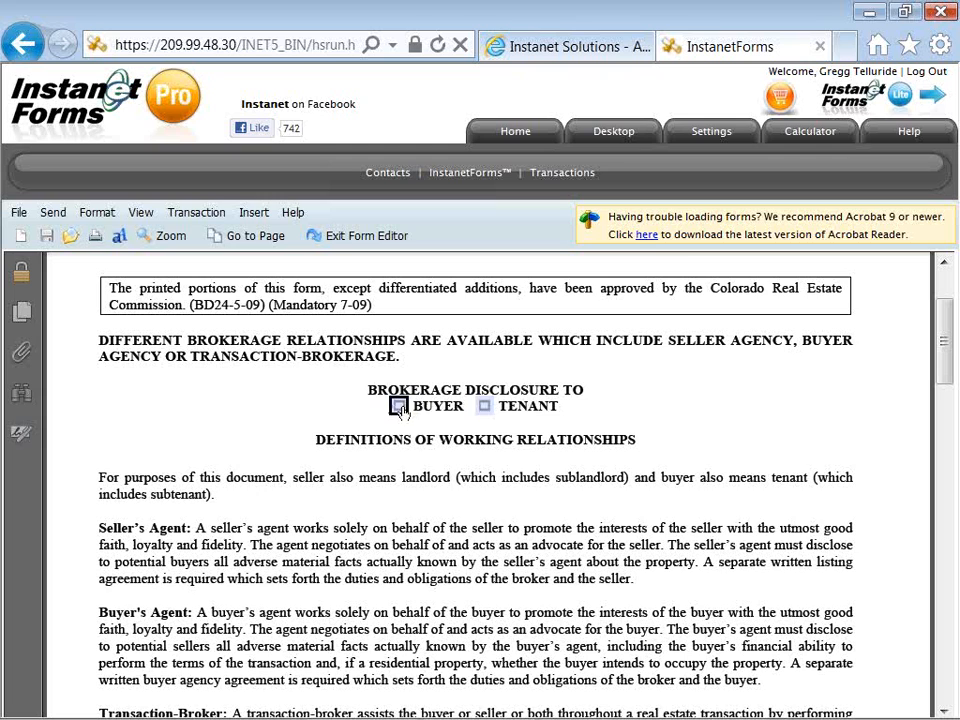
pyautogui.click(399, 408)
pyautogui.scroll(-3, 428, 458)
pyautogui.scroll(-6, 430, 460)
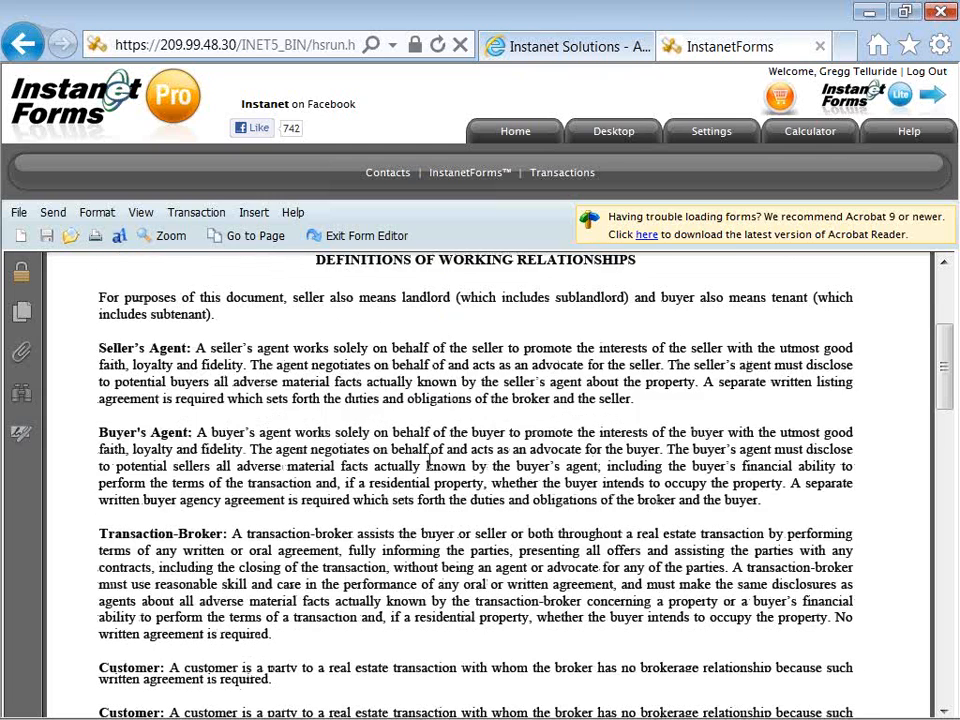
pyautogui.scroll(-1, 429, 461)
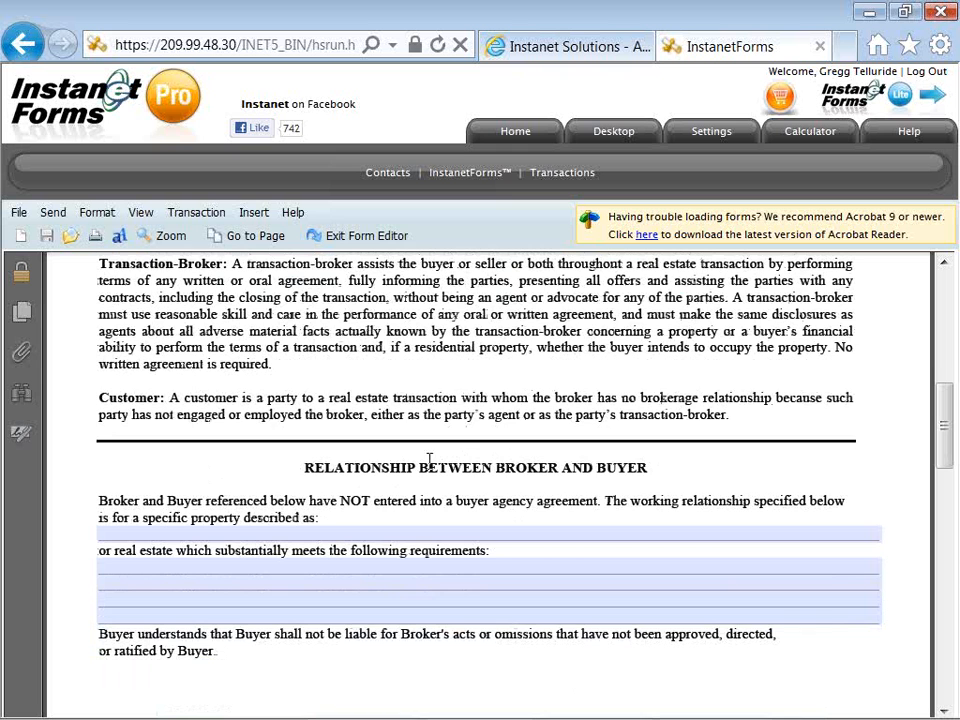
pyautogui.scroll(-2, 429, 461)
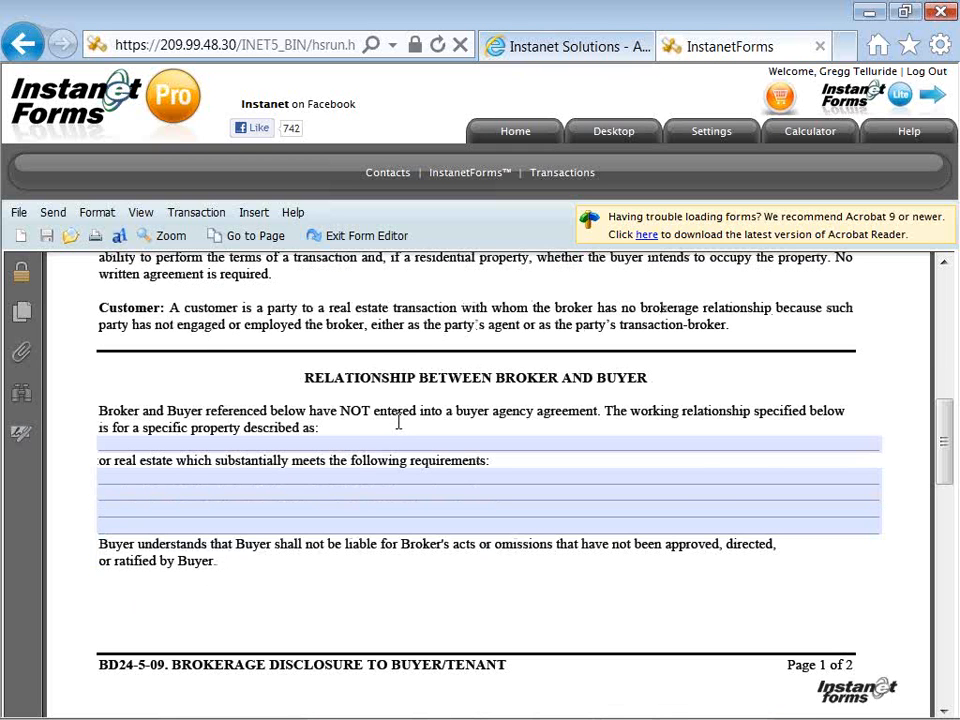
# Type 'Residential Single Family (type or paste) to complete form fields' as the specific property description
pyautogui.click(392, 443)
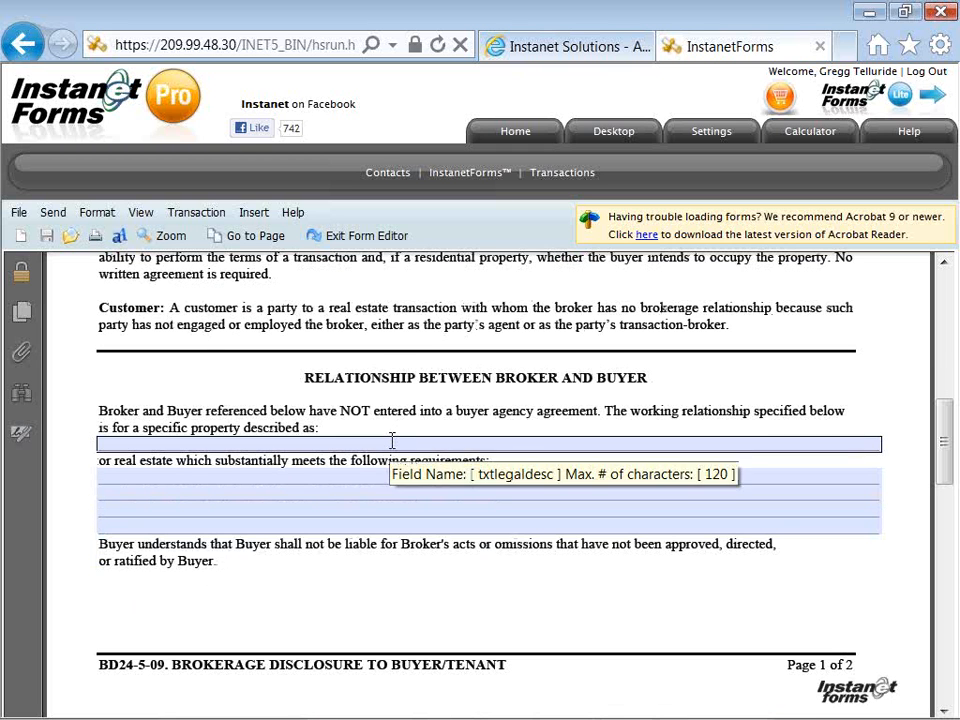
pyautogui.click(392, 437)
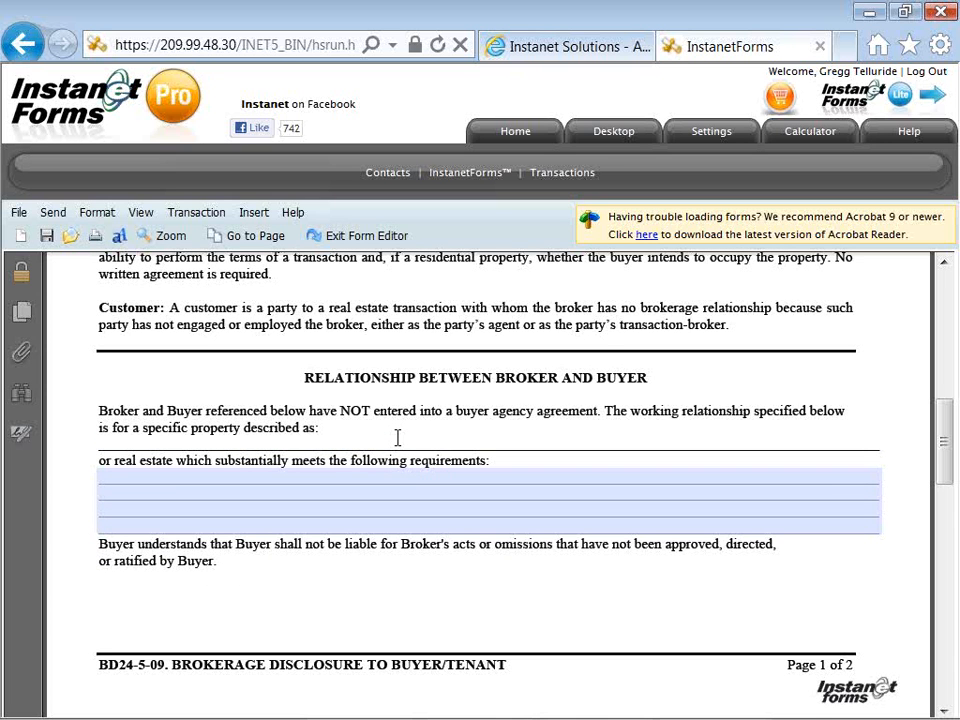
pyautogui.write('RES1')
pyautogui.press('BackSpace')
pyautogui.press('BackSpace')
pyautogui.press('BackSpace')
pyautogui.write('esidential Single Family')
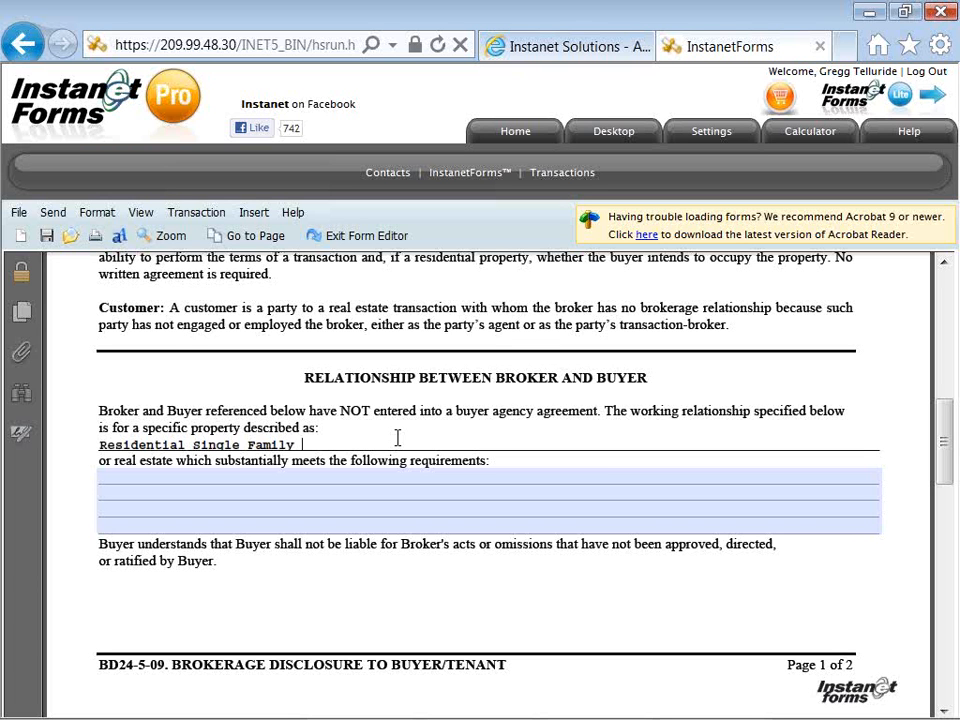
pyautogui.write(' (type or paste) to complete ')
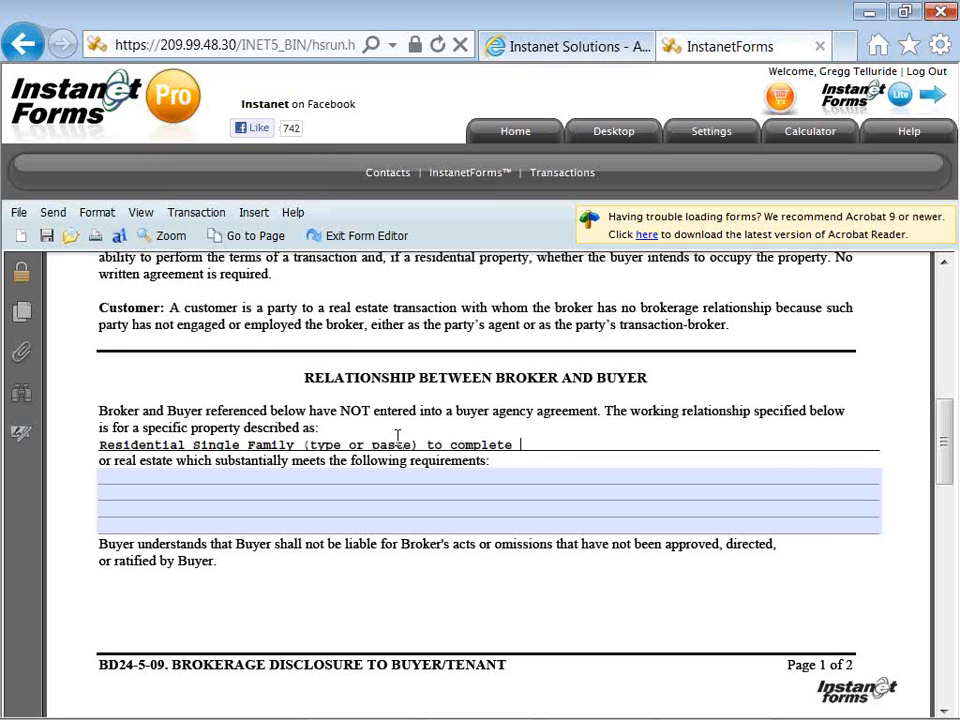
pyautogui.write('form fields')
pyautogui.hotkey('ctrl', 'shift', 'Left')
pyautogui.hotkey('ctrl', 'shift', 'Left')
pyautogui.hotkey('ctrl', 'shift', 'Left')
pyautogui.hotkey('ctrl', 'shift', 'Left')
pyautogui.hotkey('ctrl', 'shift', 'Left')
pyautogui.hotkey('ctrl', 'shift', 'Left')
pyautogui.hotkey('ctrl', 'shift', 'Left')
pyautogui.hotkey('ctrl', 'c')
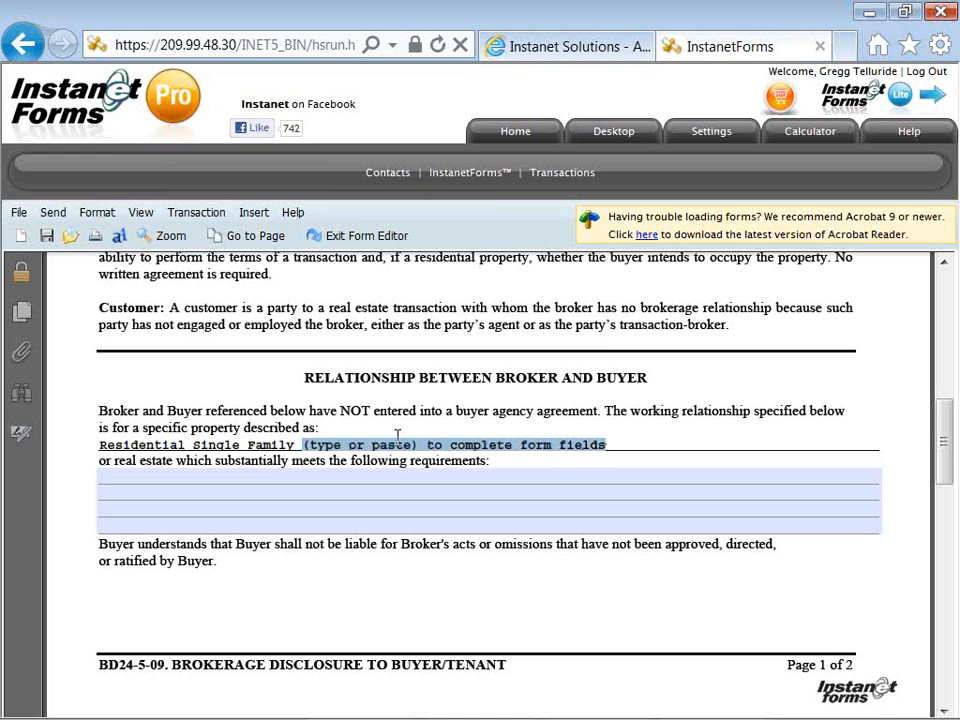
# Copy the selected phrase and paste '(type or paste) to complete form fields' into the first requirements line
pyautogui.rightClick(405, 447)
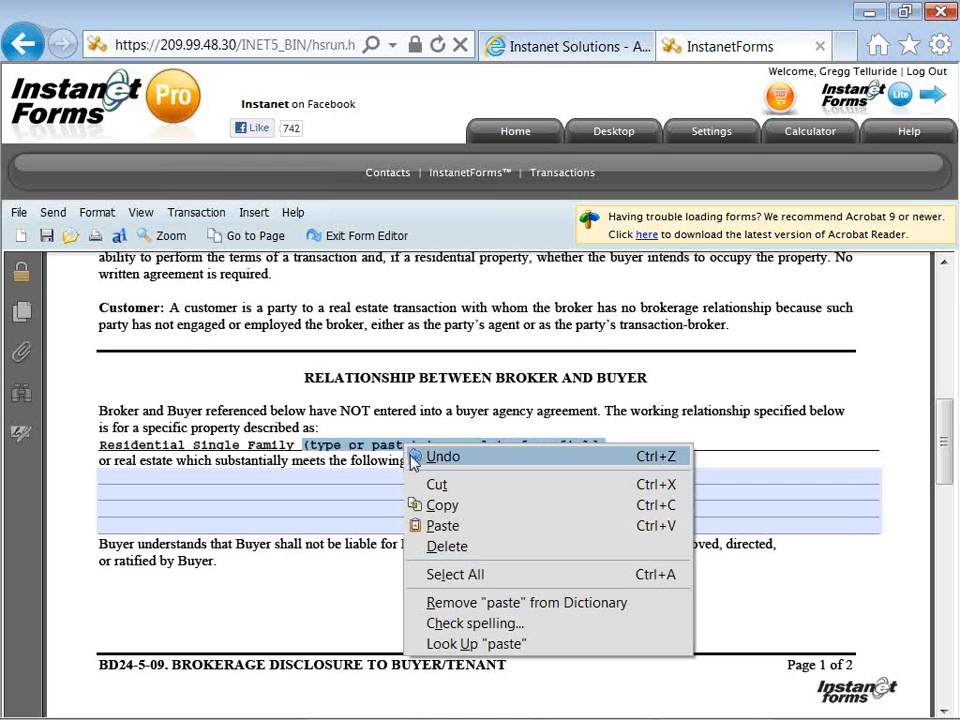
pyautogui.click(432, 504)
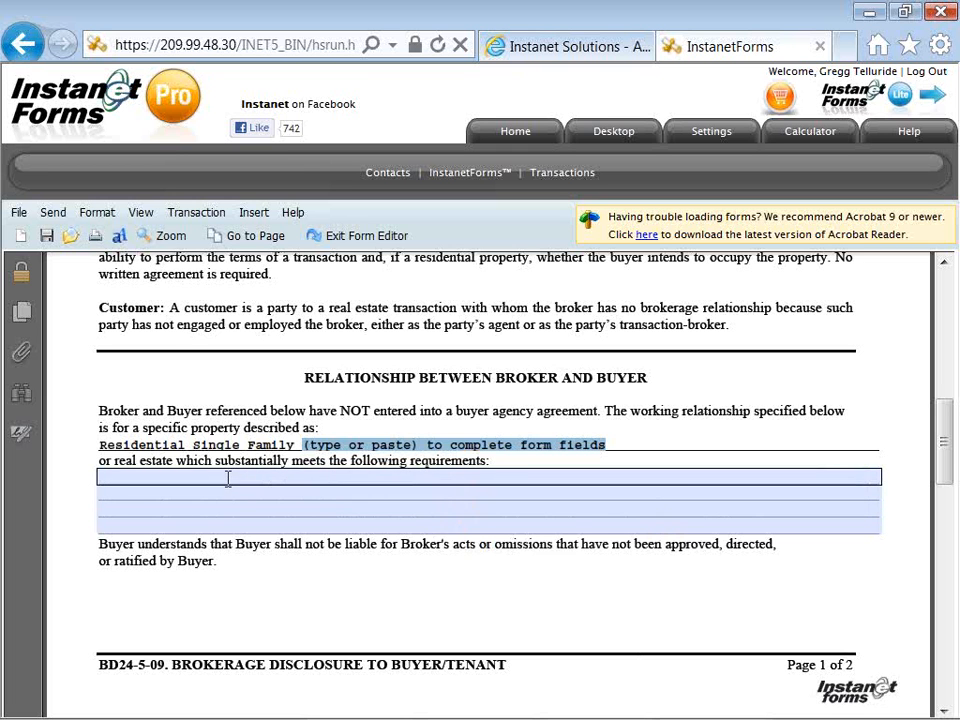
pyautogui.click(228, 479)
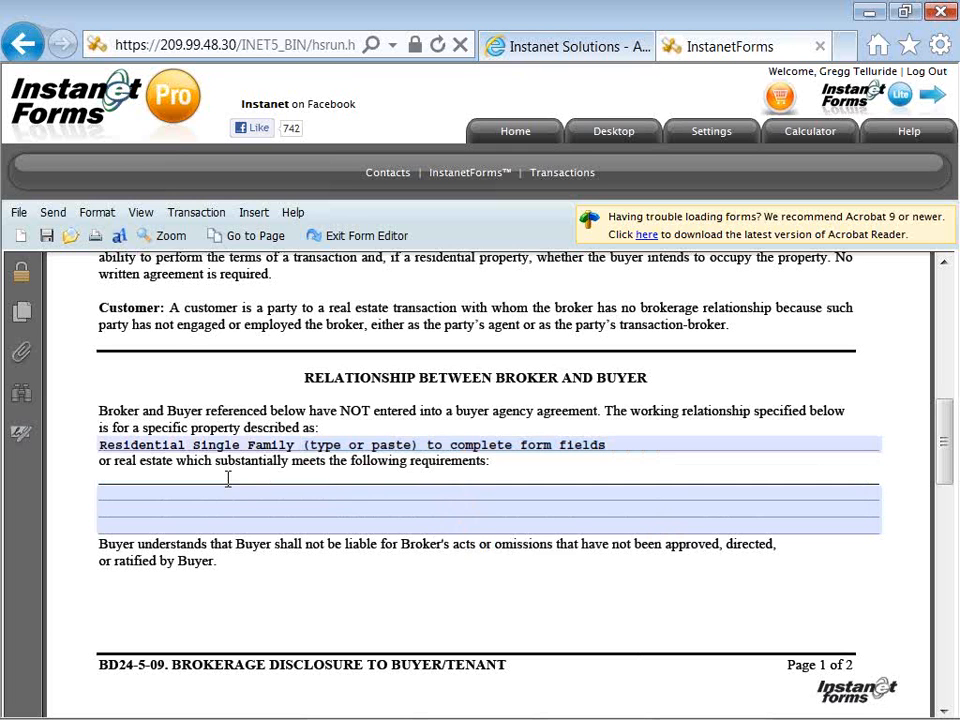
pyautogui.rightClick(118, 478)
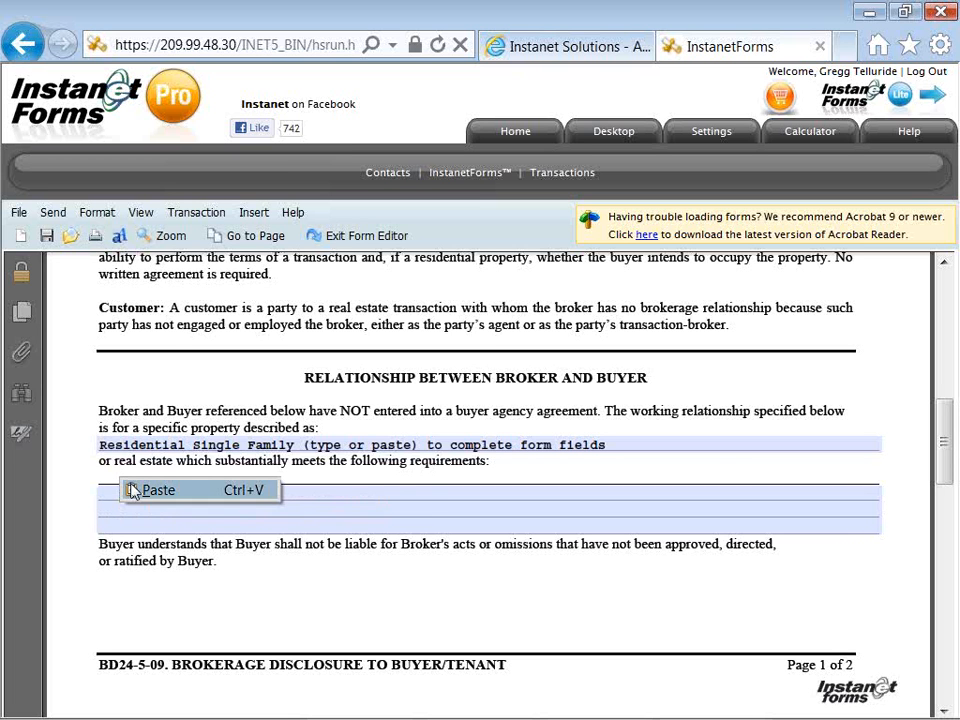
pyautogui.click(138, 489)
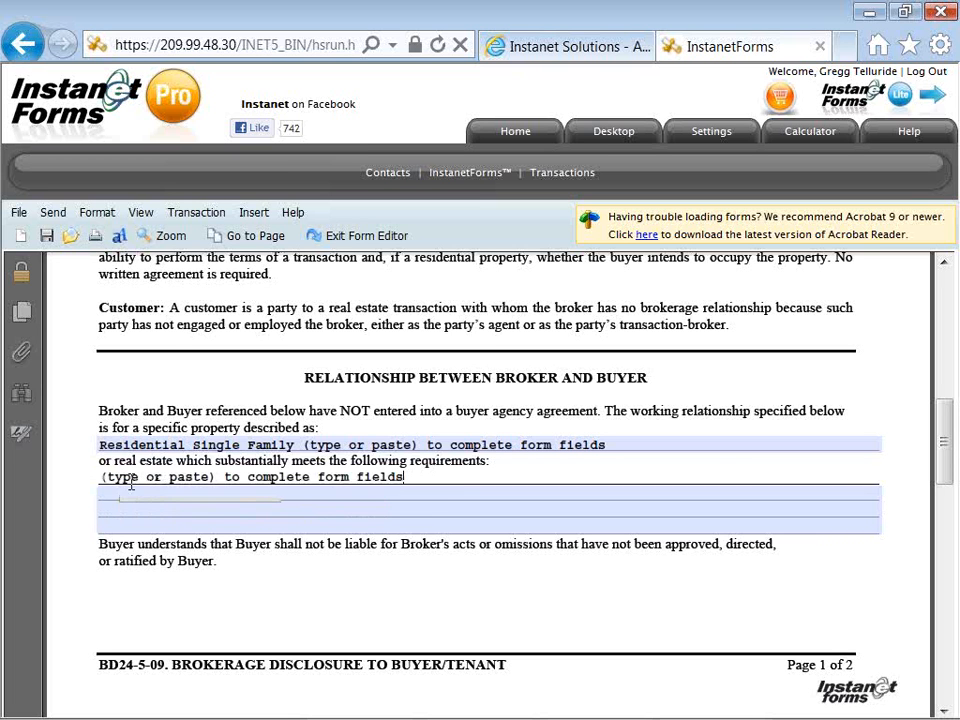
pyautogui.click(66, 526)
pyautogui.click(259, 499)
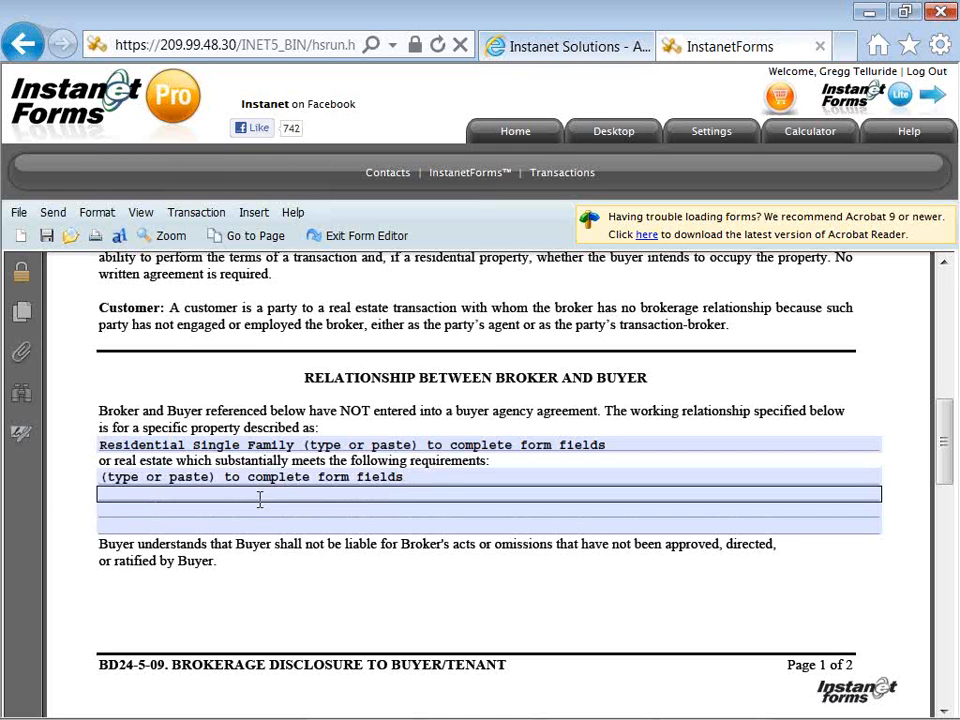
pyautogui.click(336, 478)
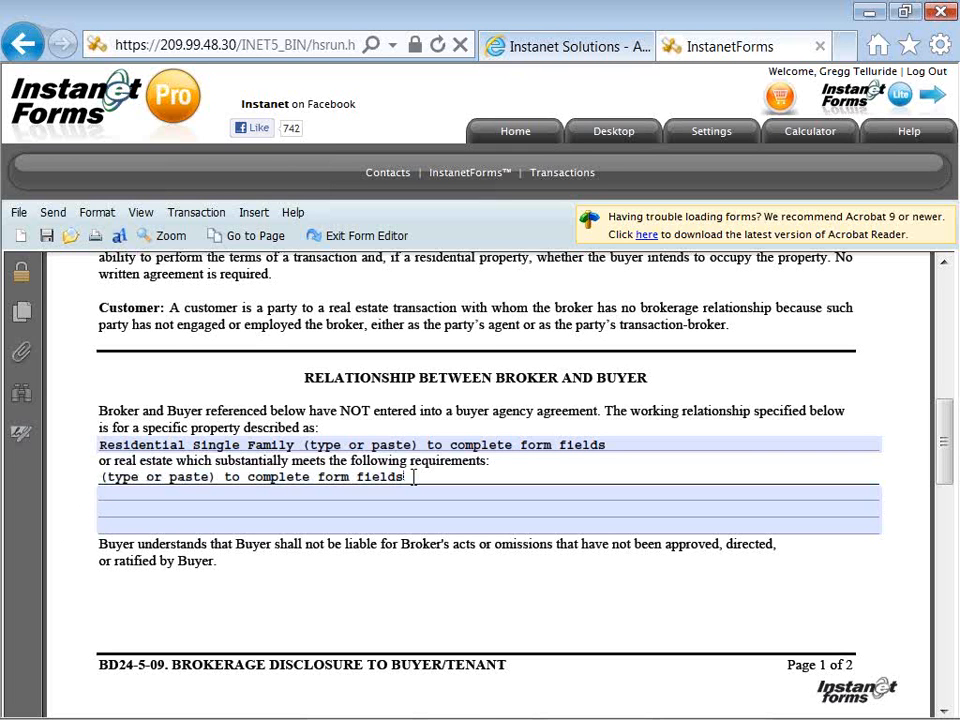
# Append sample text 'abcs 123s ((*&^%$' to the first requirements line, then move to the second line
pyautogui.write('abcs 123s (')
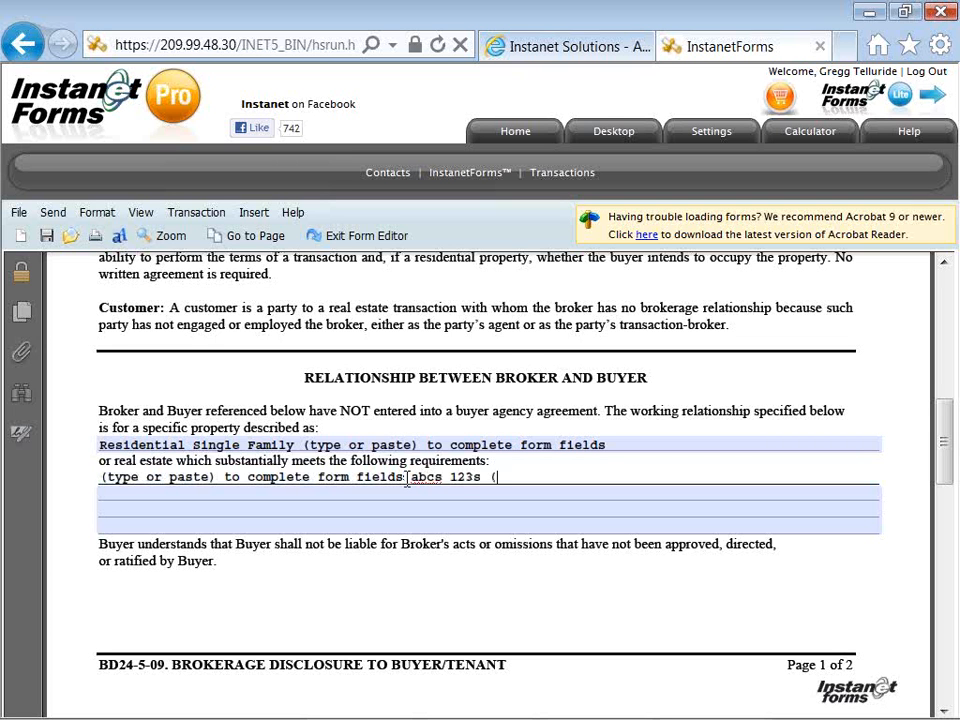
pyautogui.write('(*&^%$')
pyautogui.click(388, 499)
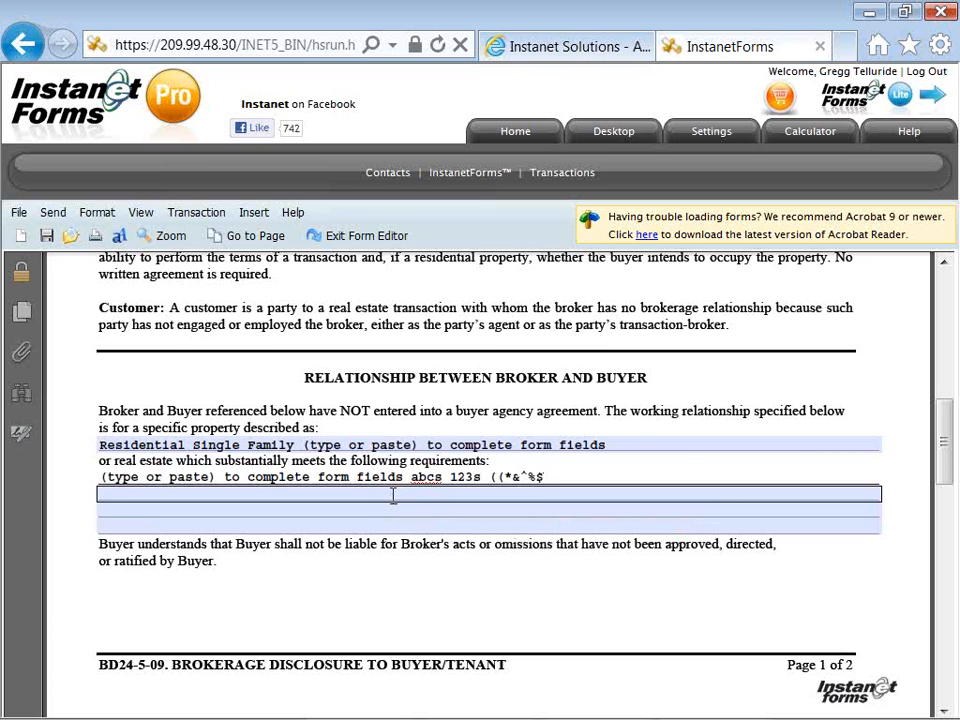
pyautogui.click(391, 495)
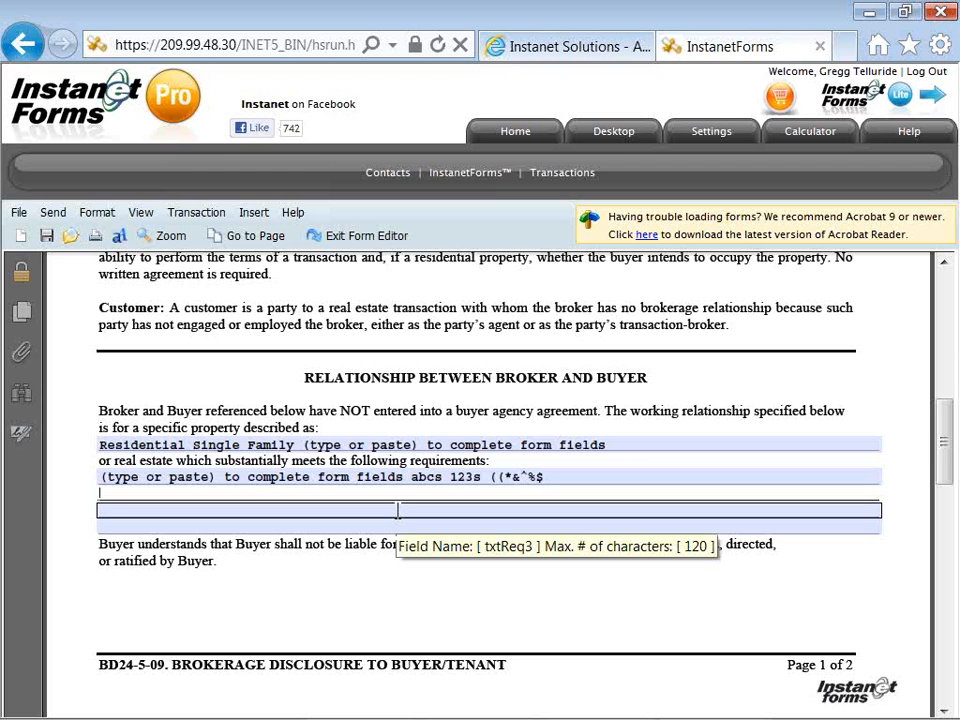
# Choose Multiple-Person Firm as the brokerage arrangement
pyautogui.scroll(-3, 397, 511)
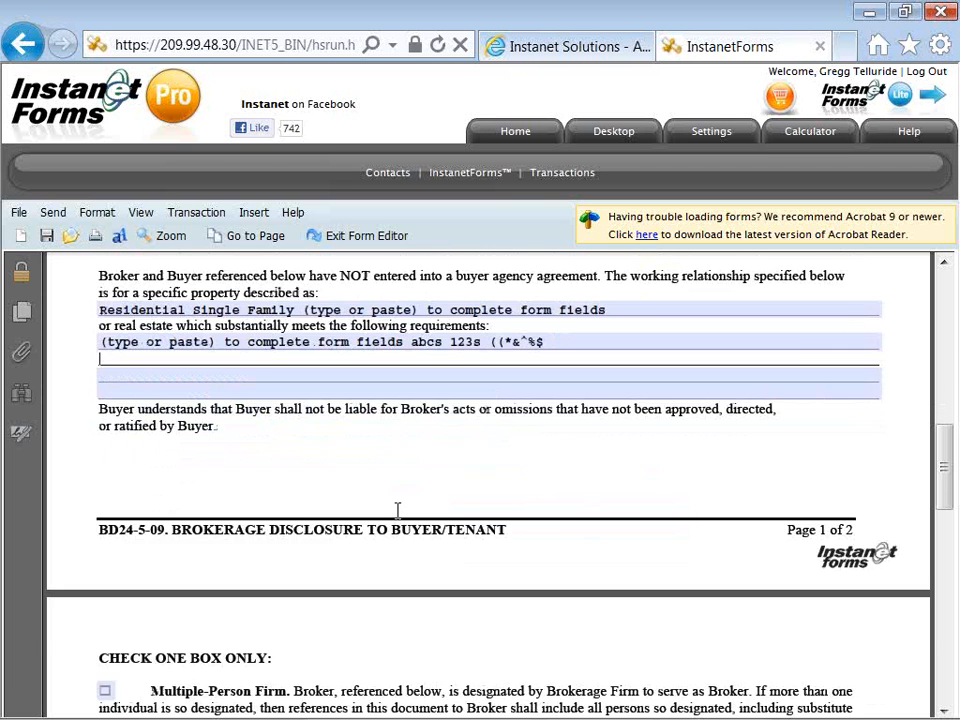
pyautogui.scroll(-5, 397, 511)
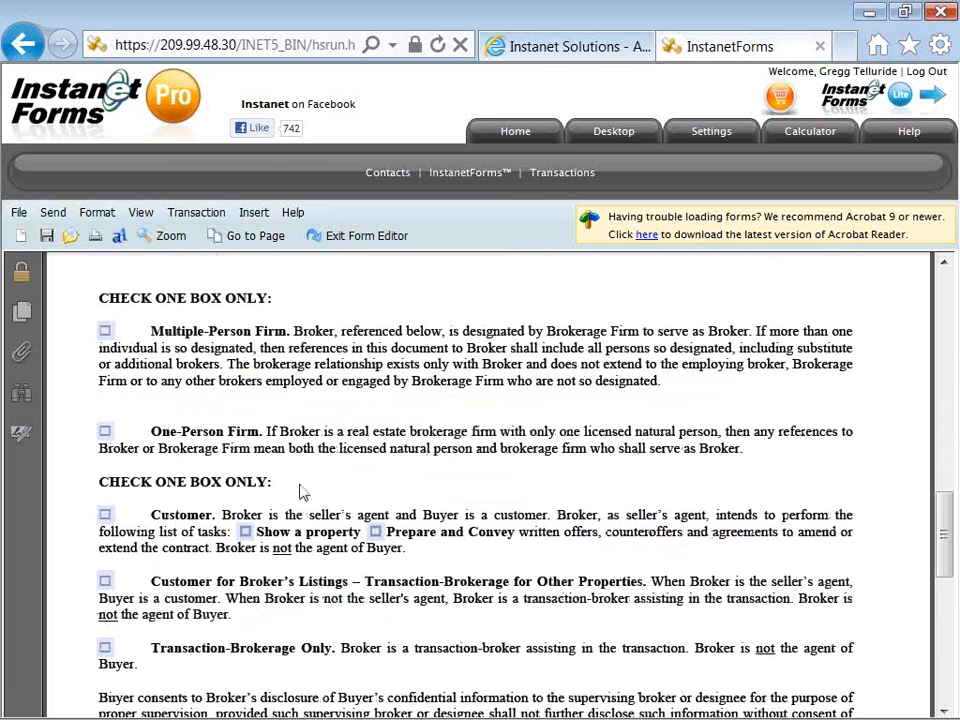
pyautogui.click(106, 333)
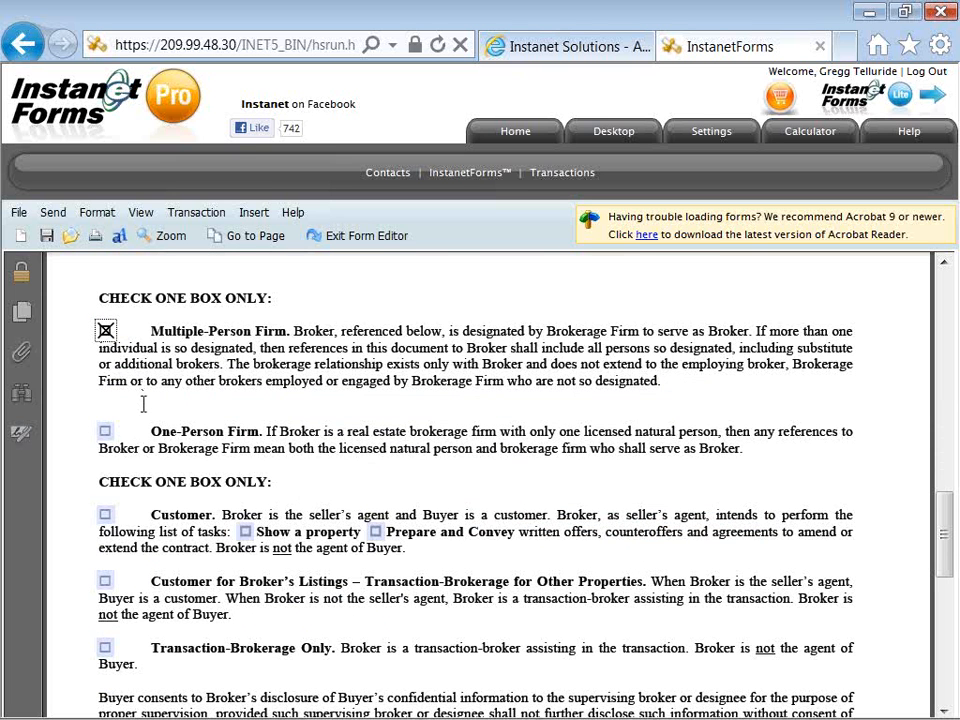
# Check Customer with the Prepare and Convey and Show a property tasks, then scroll to Buyer Acknowledgment
pyautogui.scroll(-1, 145, 405)
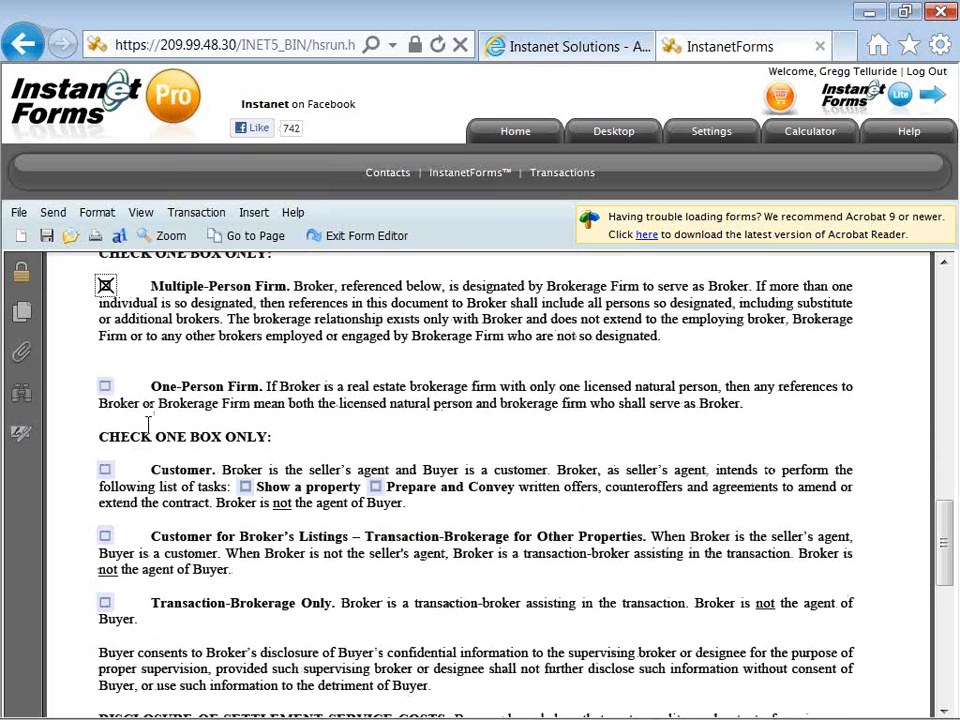
pyautogui.scroll(-1, 122, 408)
pyautogui.click(105, 424)
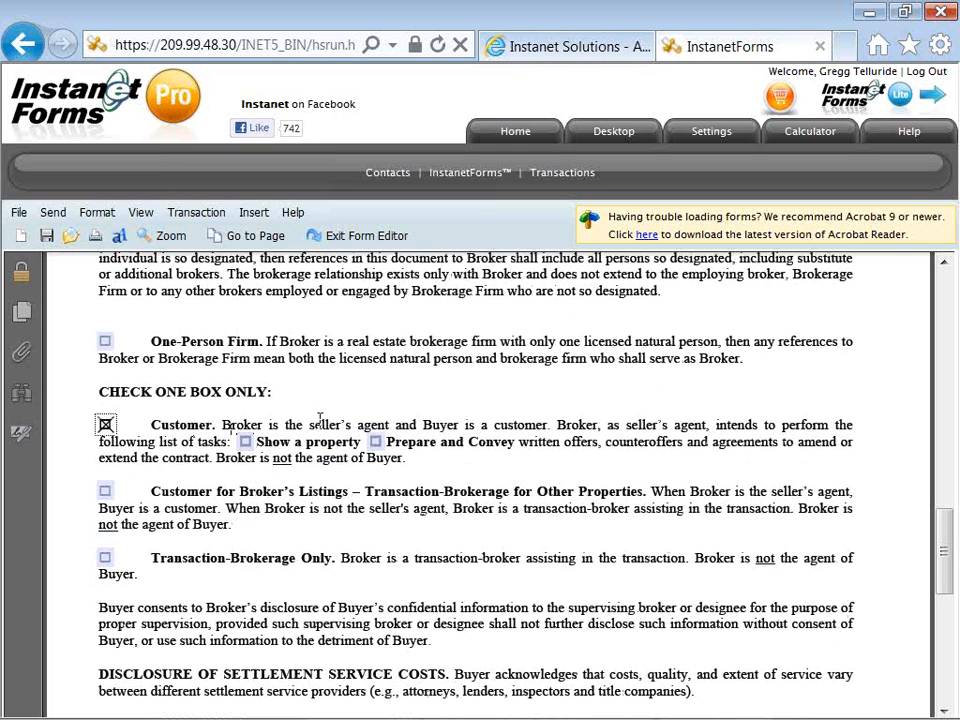
pyautogui.click(374, 441)
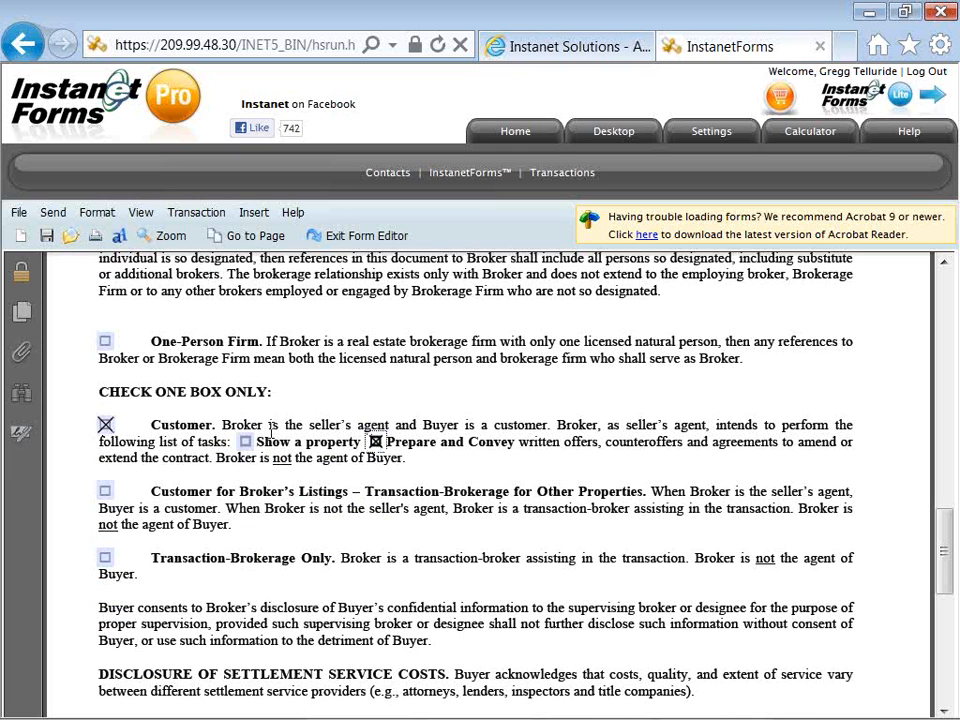
pyautogui.click(245, 441)
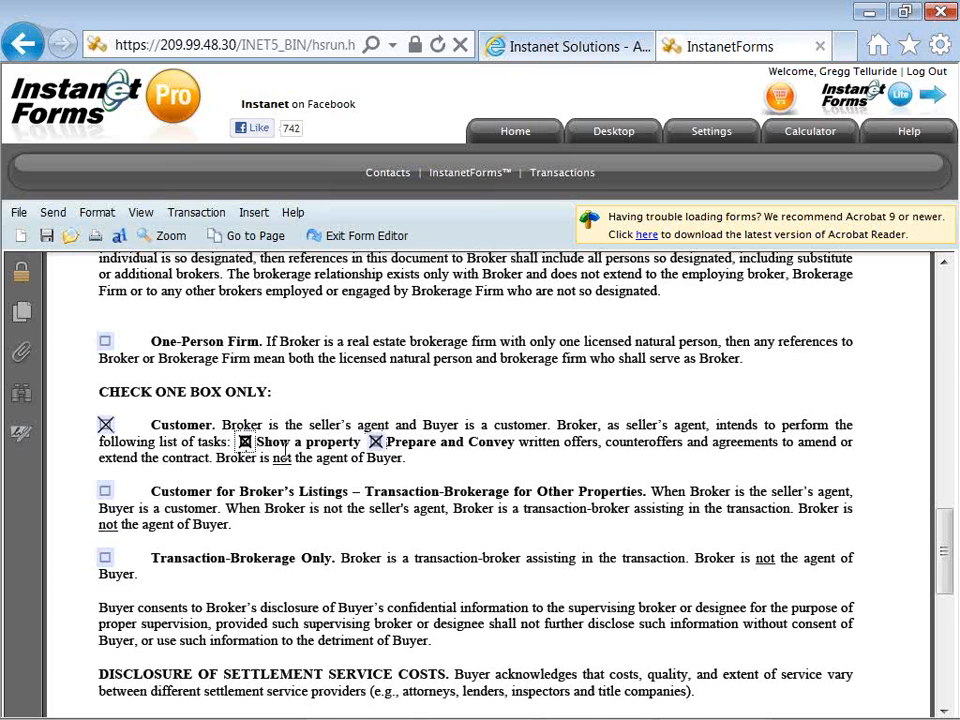
pyautogui.scroll(-2, 286, 450)
pyautogui.scroll(-2, 283, 450)
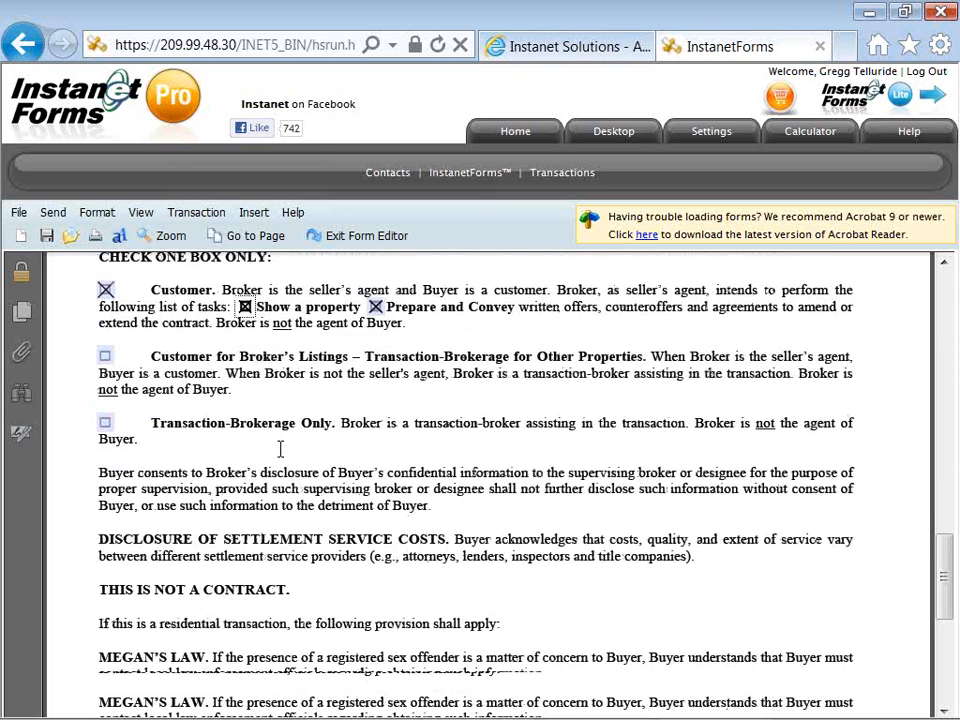
pyautogui.scroll(-2, 280, 450)
pyautogui.scroll(-2, 280, 450)
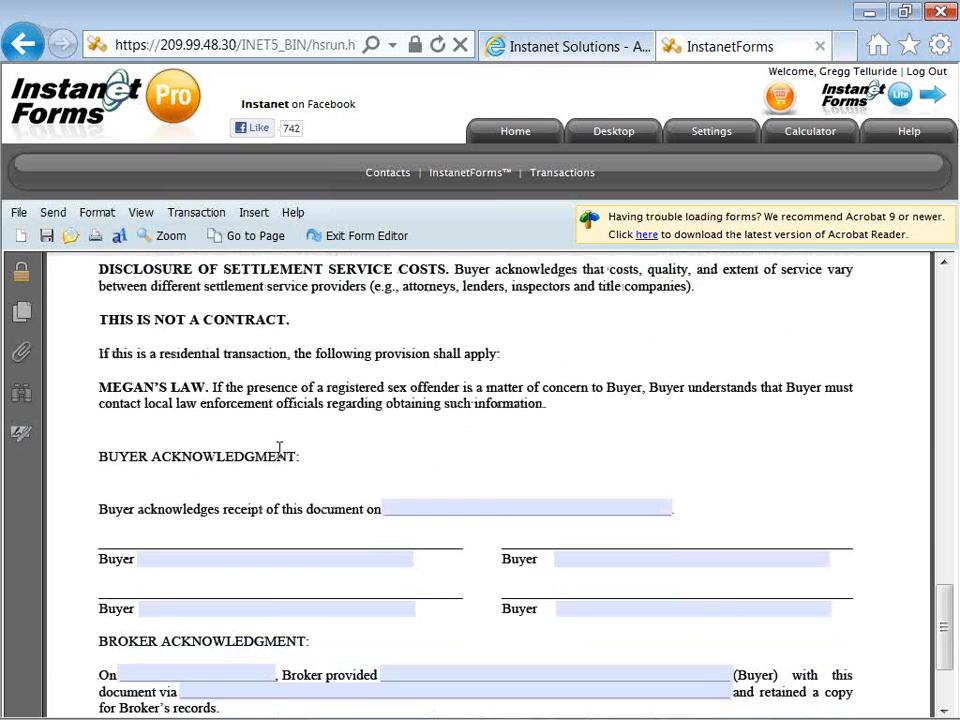
pyautogui.scroll(-1, 280, 450)
# Type the buyer's full name on the first Buyer line, then scroll back up the form
pyautogui.click(217, 512)
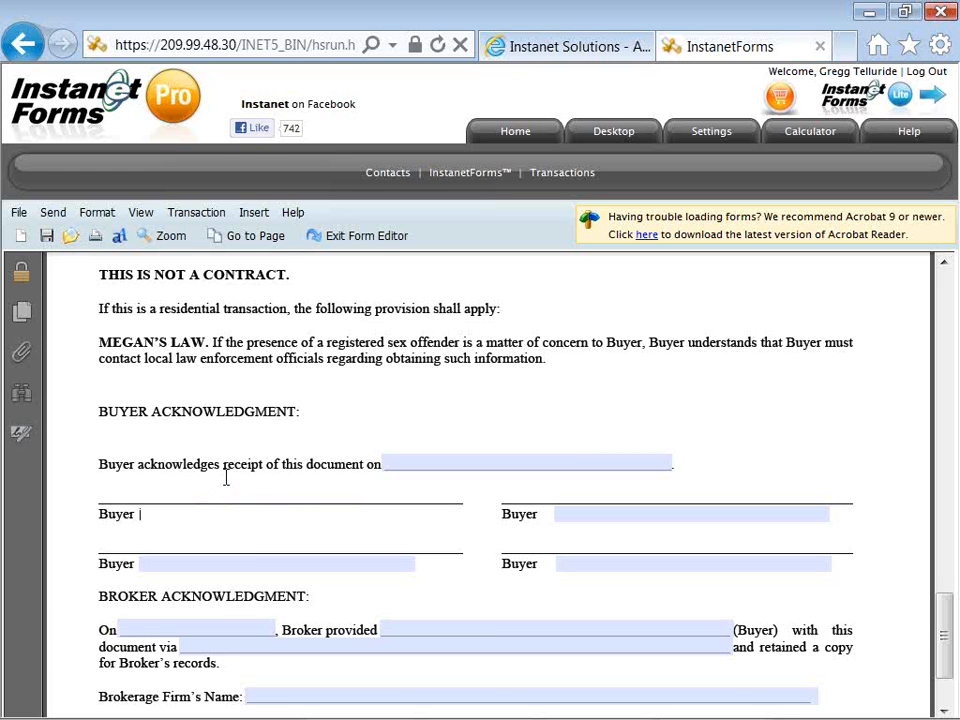
pyautogui.write('Ben Benson')
pyautogui.scroll(-1, 240, 503)
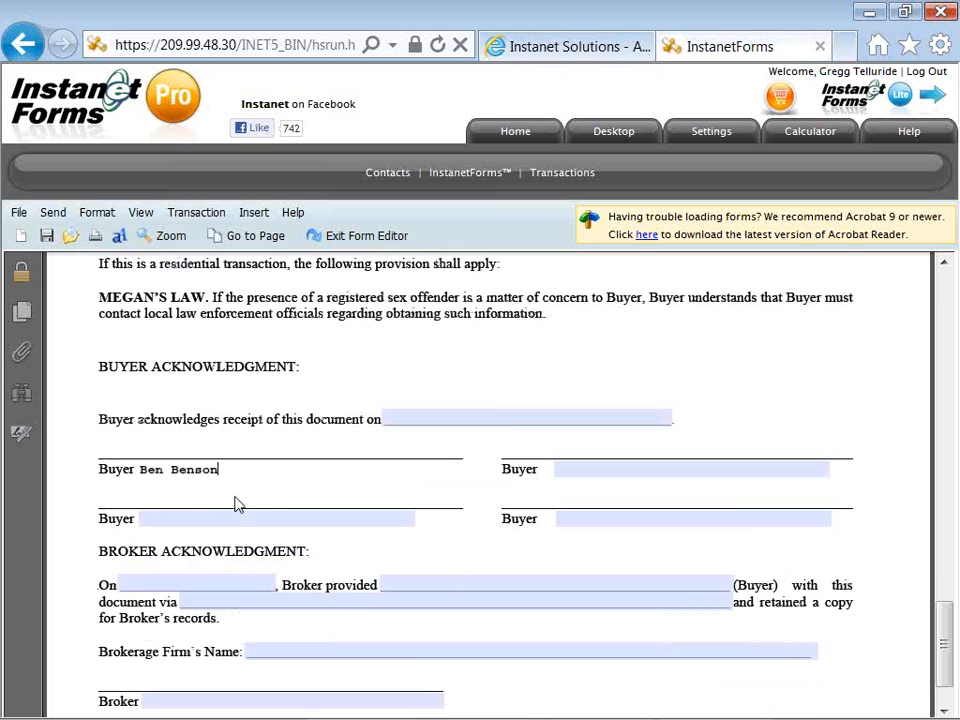
pyautogui.scroll(-1, 238, 505)
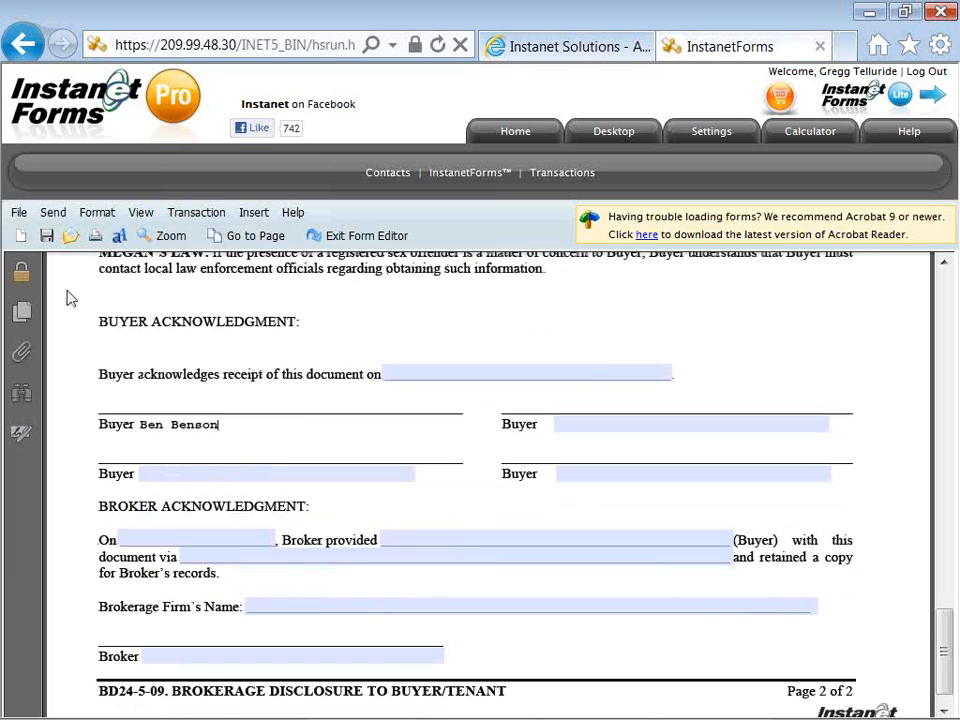
pyautogui.scroll(3, 69, 298)
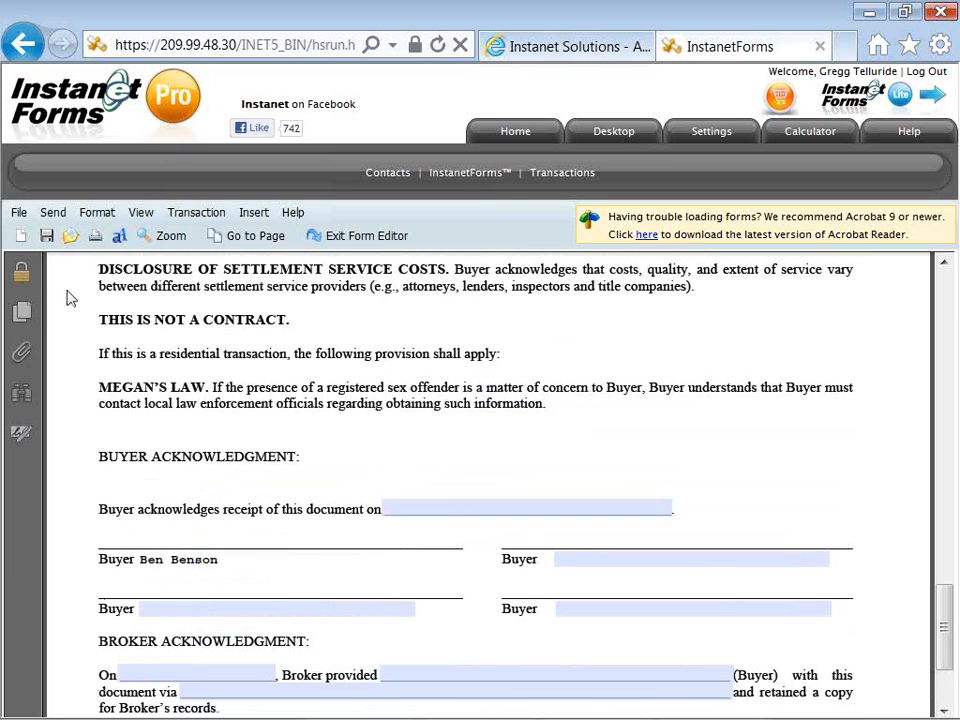
pyautogui.scroll(1, 69, 298)
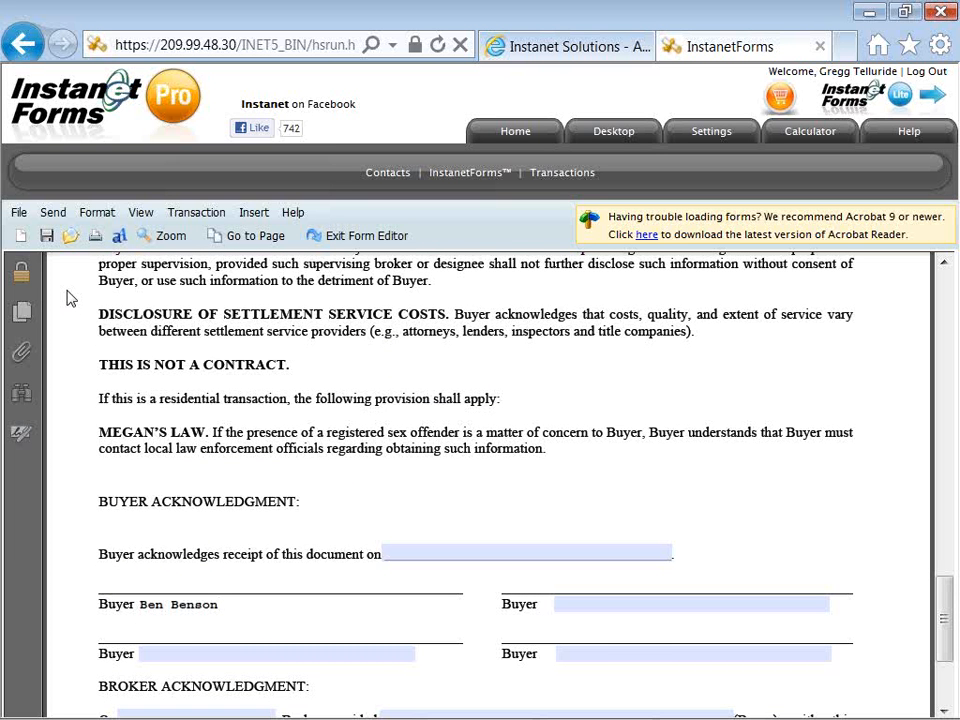
pyautogui.scroll(1, 70, 298)
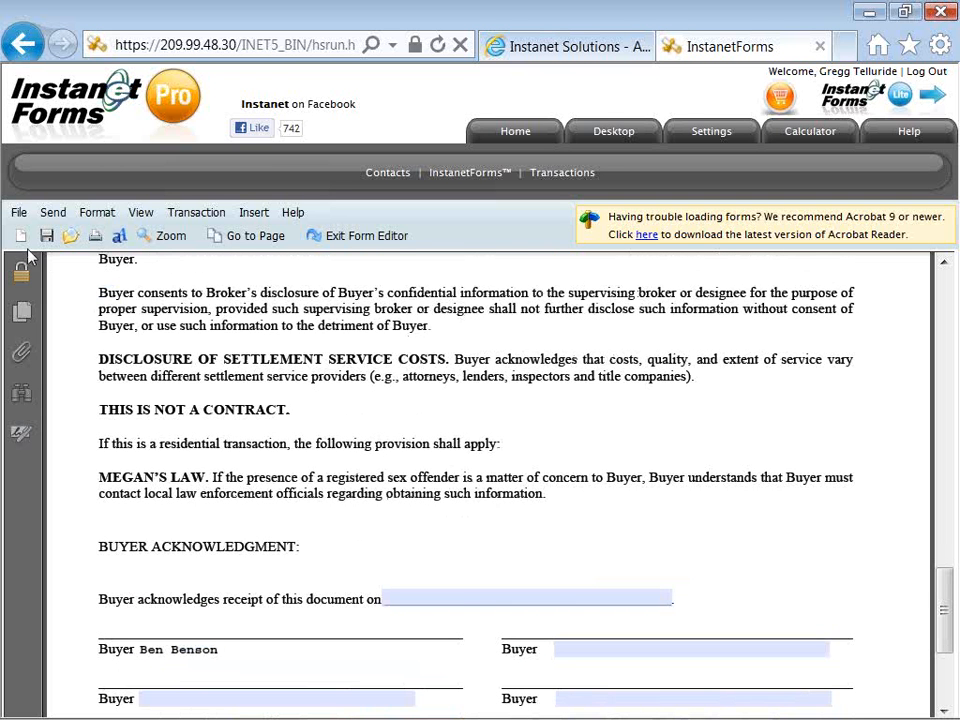
pyautogui.click(18, 214)
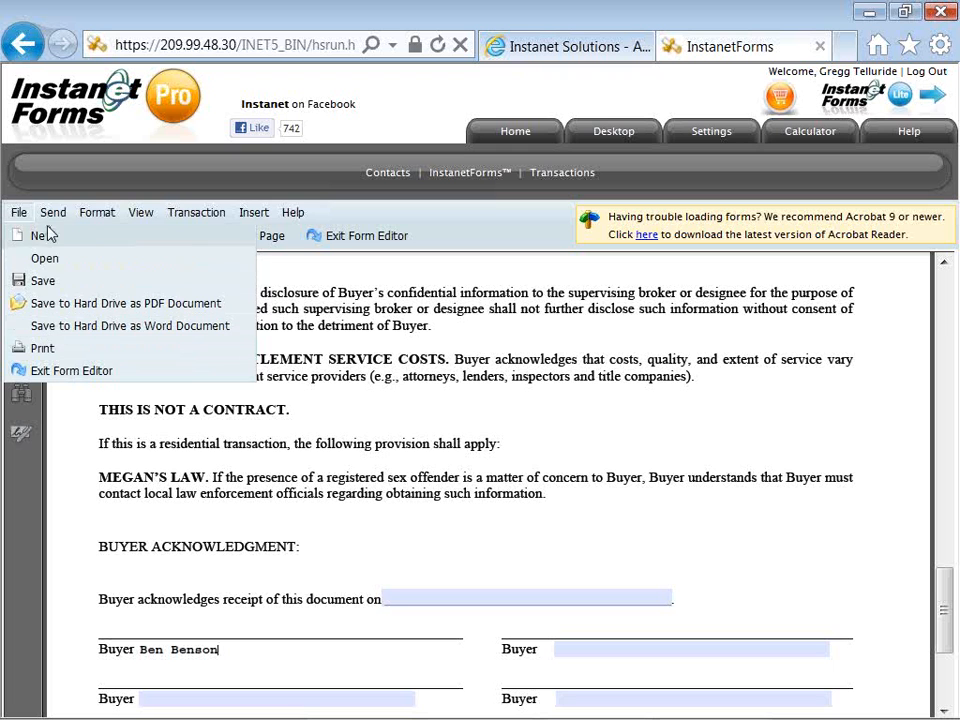
# Reveal the Send submenu's Via Email option
pyautogui.moveTo(56, 215)
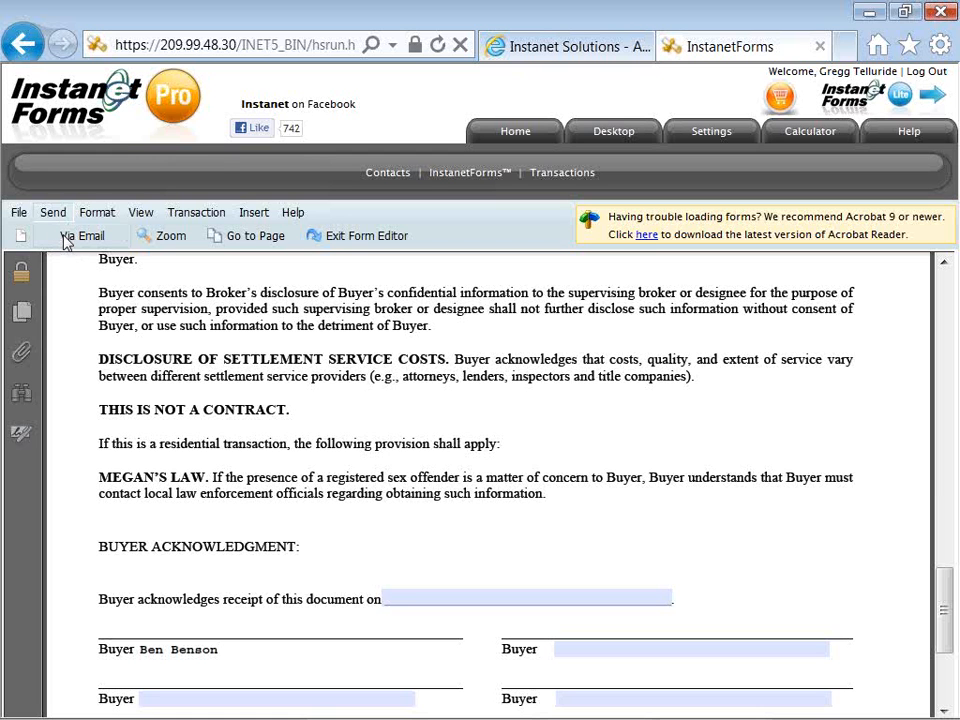
pyautogui.click(66, 240)
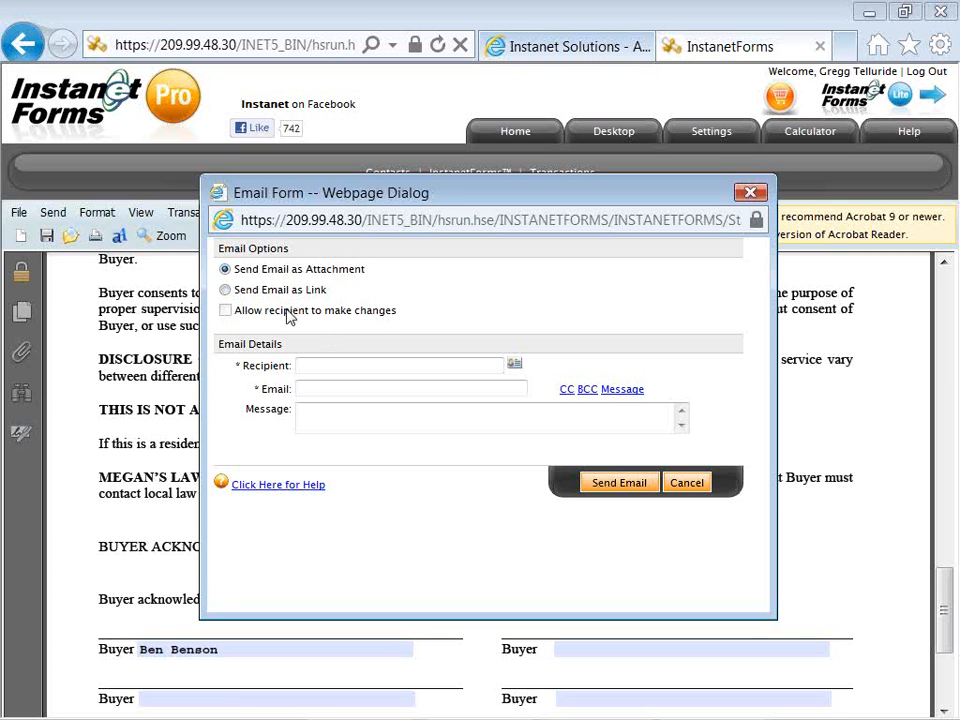
pyautogui.click(225, 290)
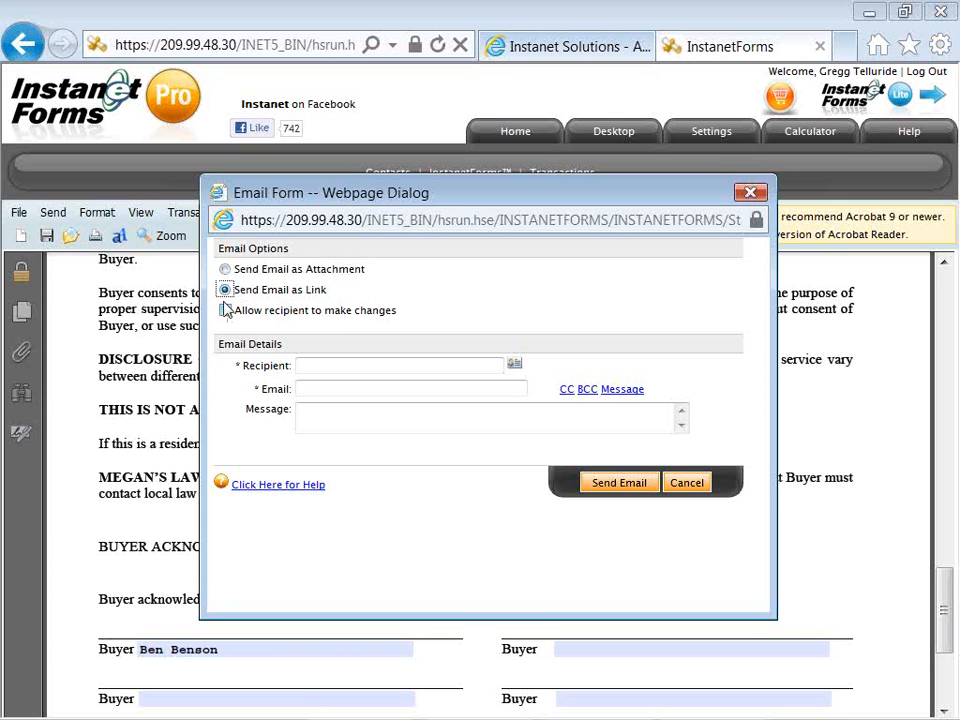
pyautogui.click(225, 311)
pyautogui.click(227, 270)
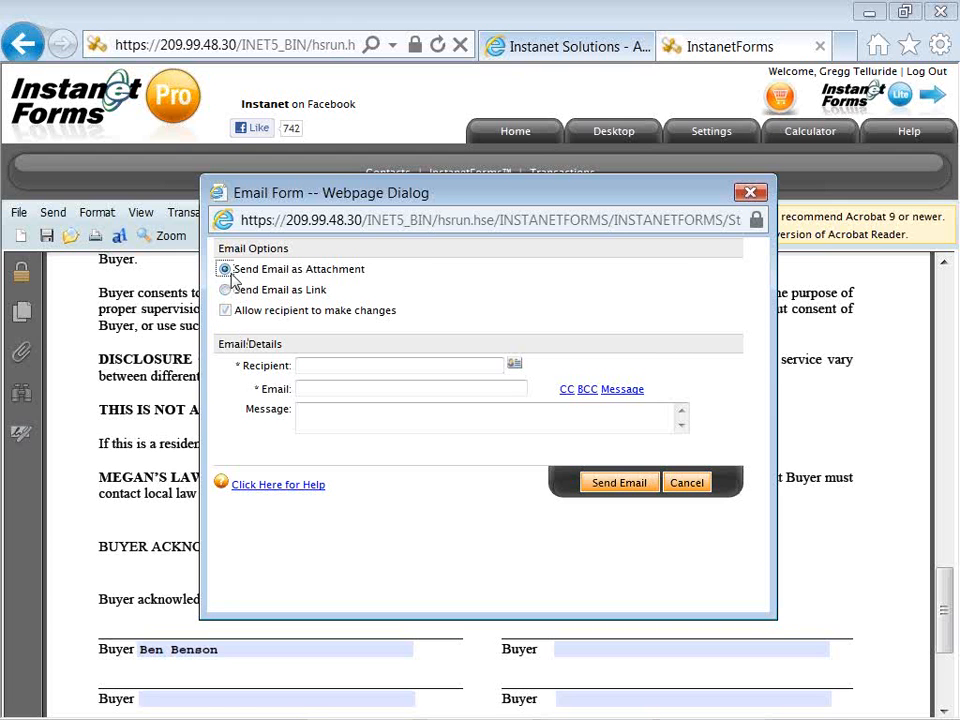
pyautogui.click(226, 290)
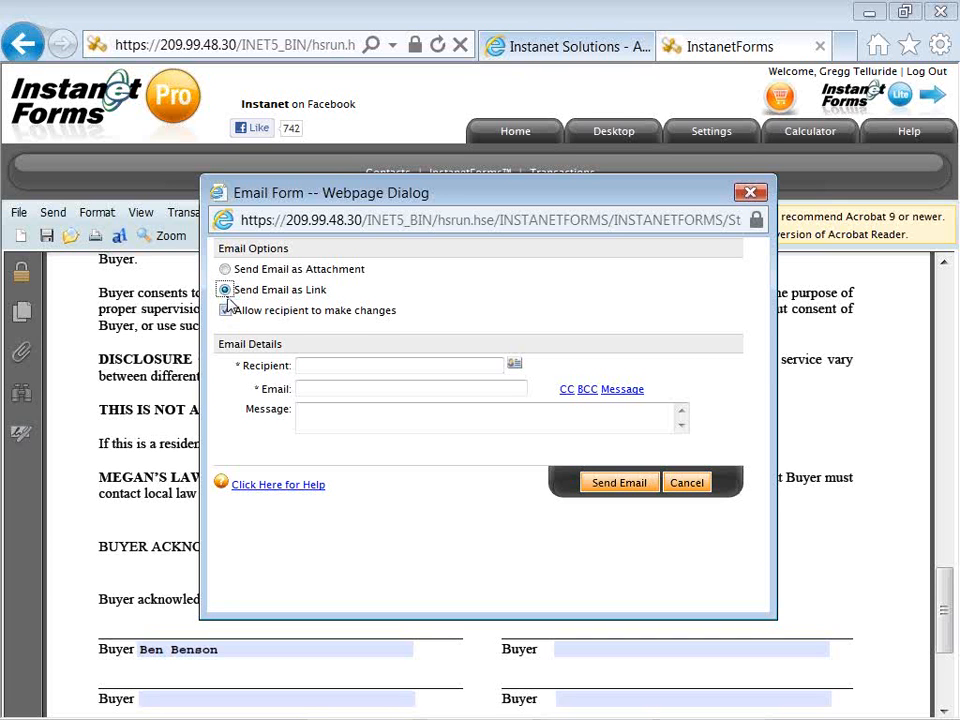
pyautogui.click(229, 312)
pyautogui.click(354, 364)
pyautogui.click(364, 387)
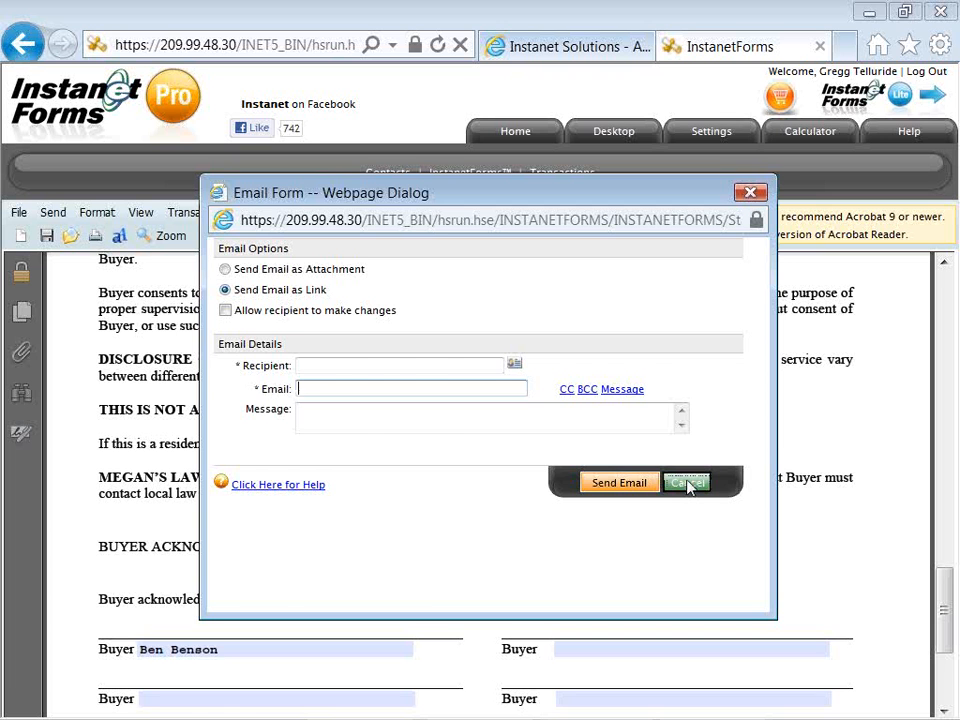
pyautogui.click(686, 483)
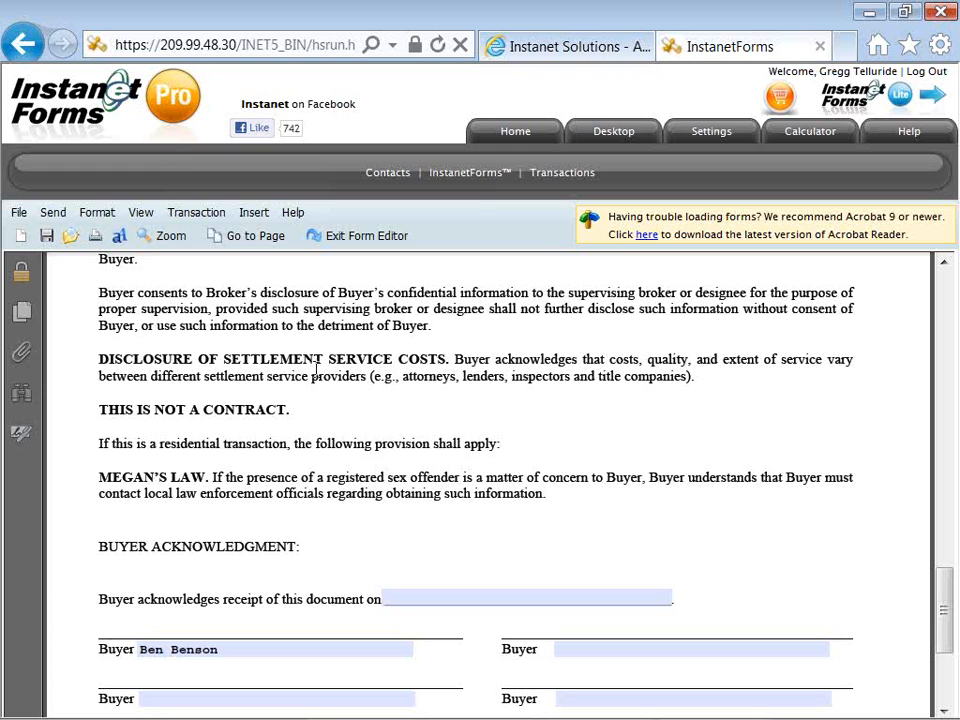
pyautogui.click(100, 215)
pyautogui.click(137, 215)
pyautogui.moveTo(151, 242)
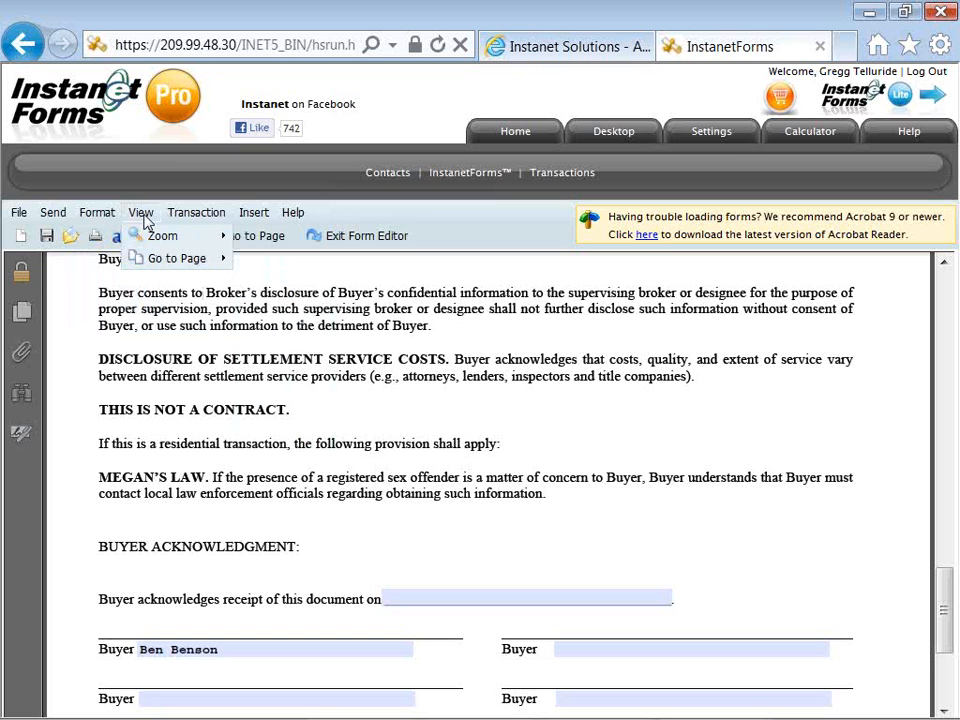
pyautogui.moveTo(189, 220)
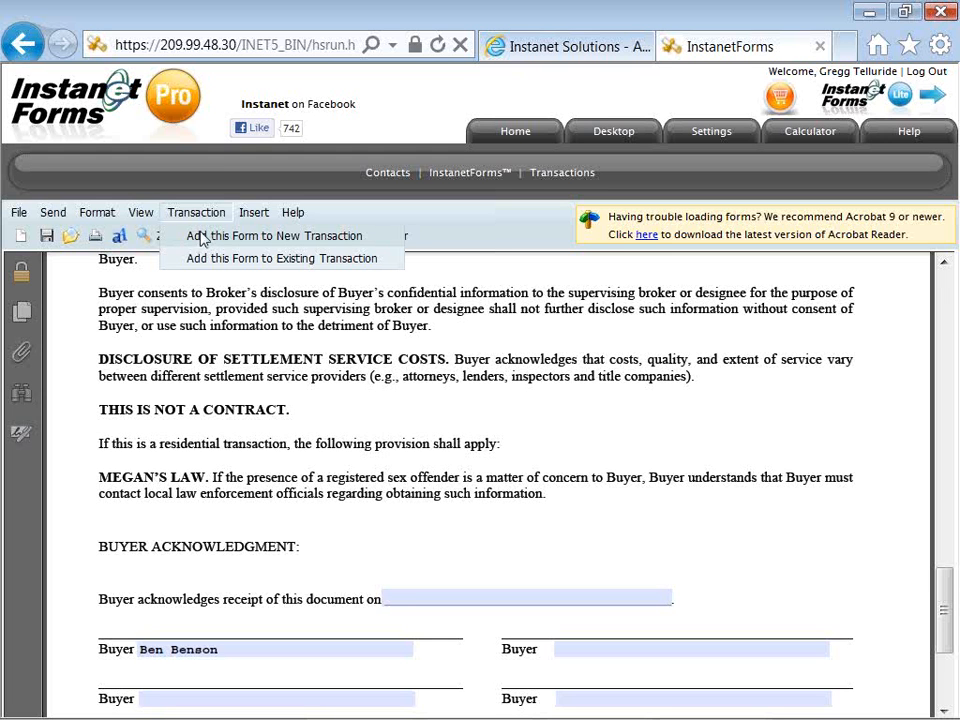
pyautogui.moveTo(246, 220)
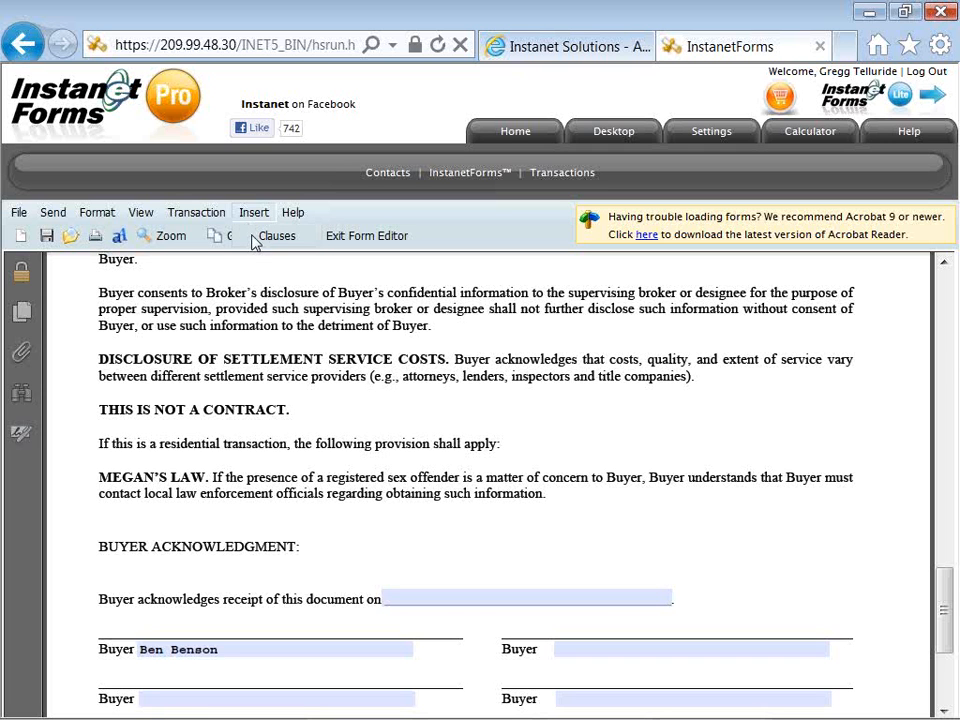
pyautogui.moveTo(291, 218)
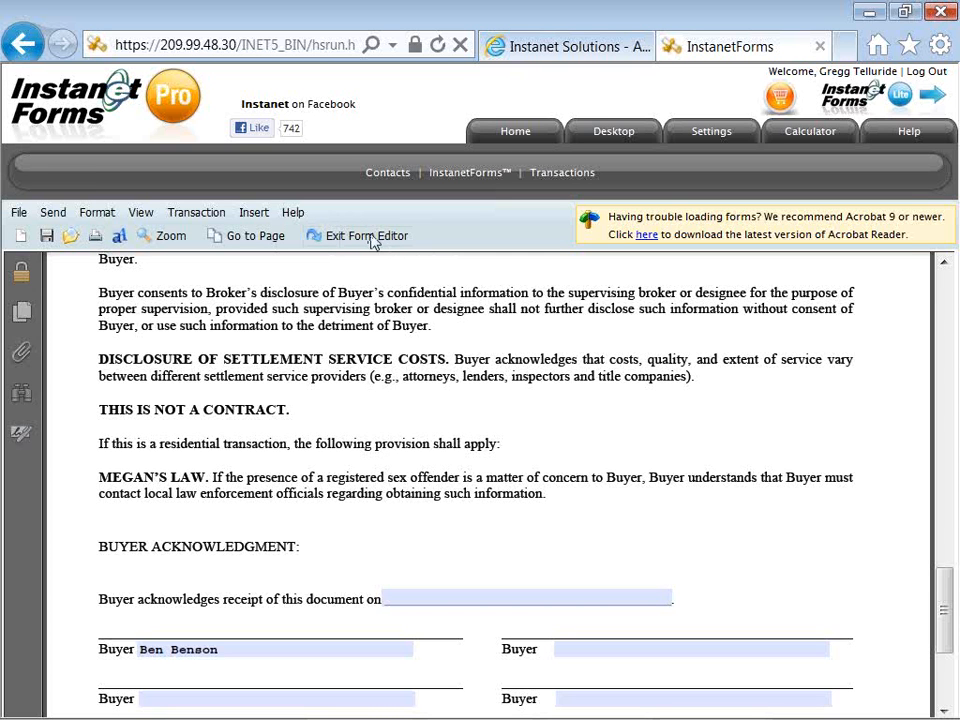
# Exit the Form Editor and answer Yes to save the changes
pyautogui.click(372, 238)
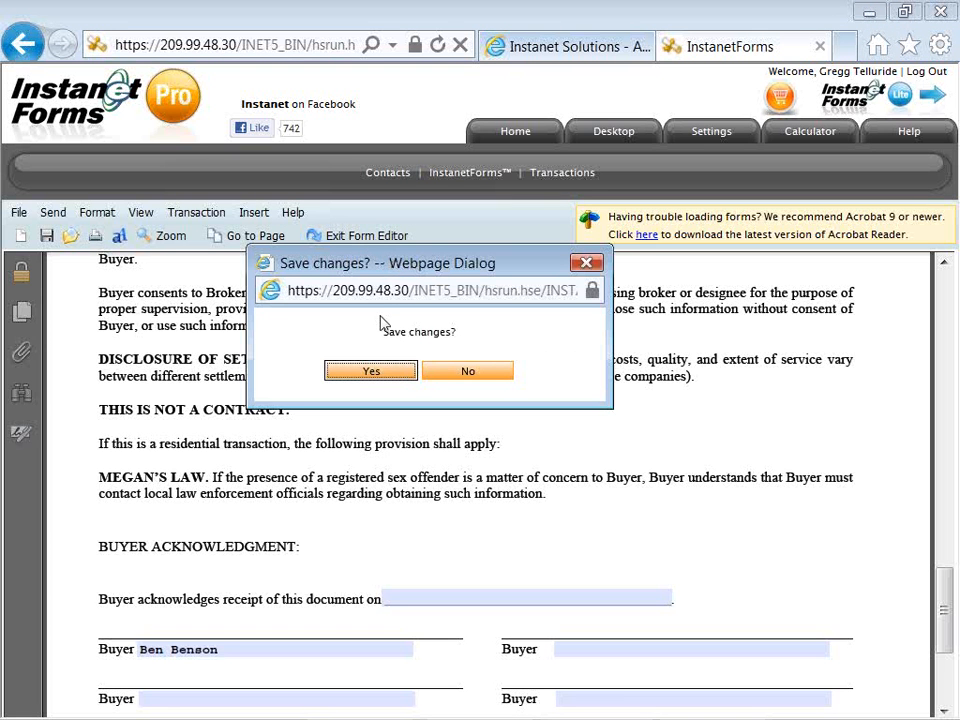
pyautogui.click(379, 373)
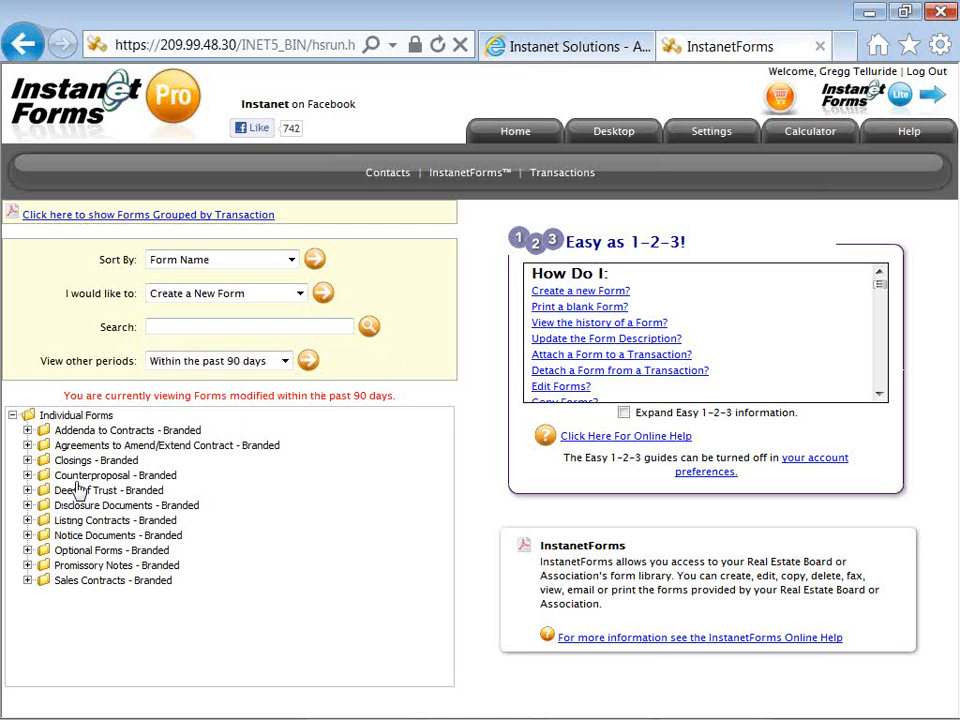
# Expand Disclosure Documents and show details of the saved form [3248] Brokerage Disclosure to Buyer - Tenant - 2011
pyautogui.click(78, 507)
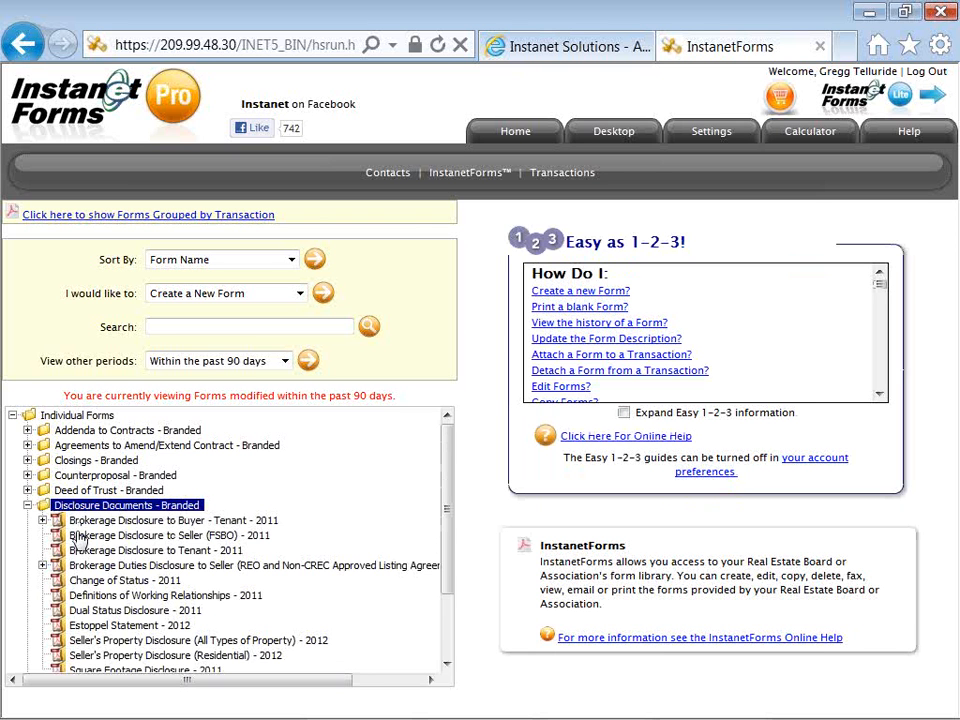
pyautogui.scroll(-1, 80, 540)
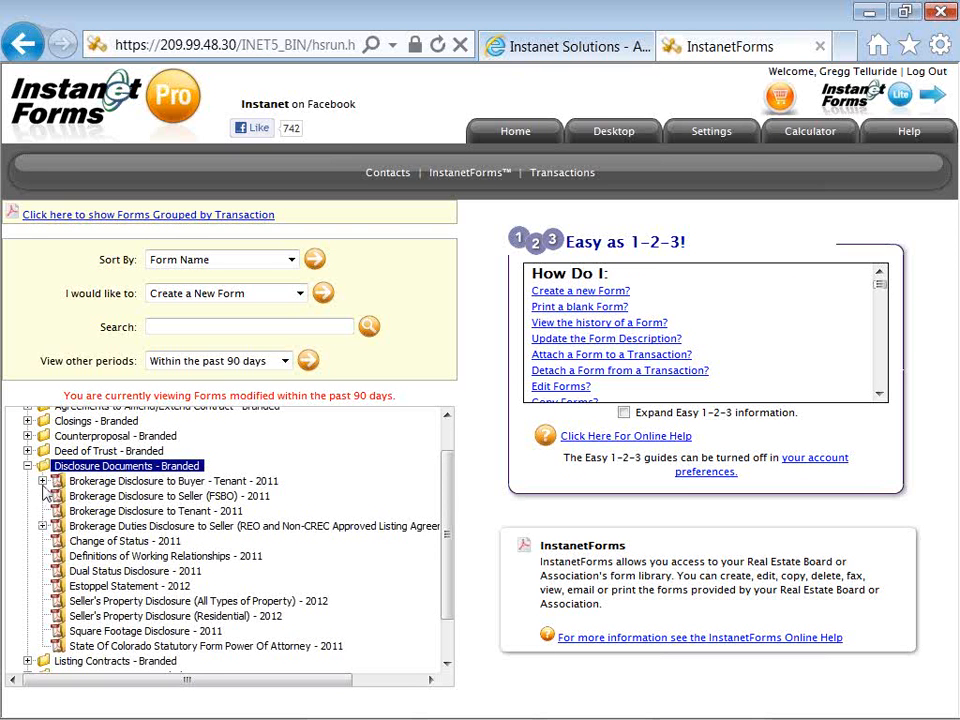
pyautogui.click(77, 484)
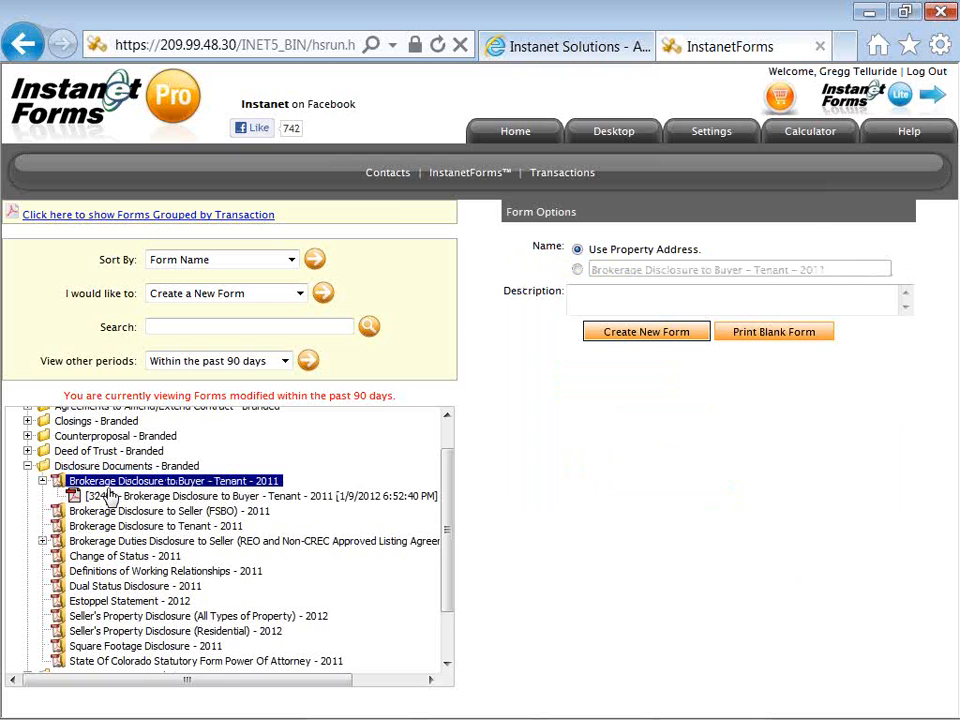
pyautogui.click(228, 497)
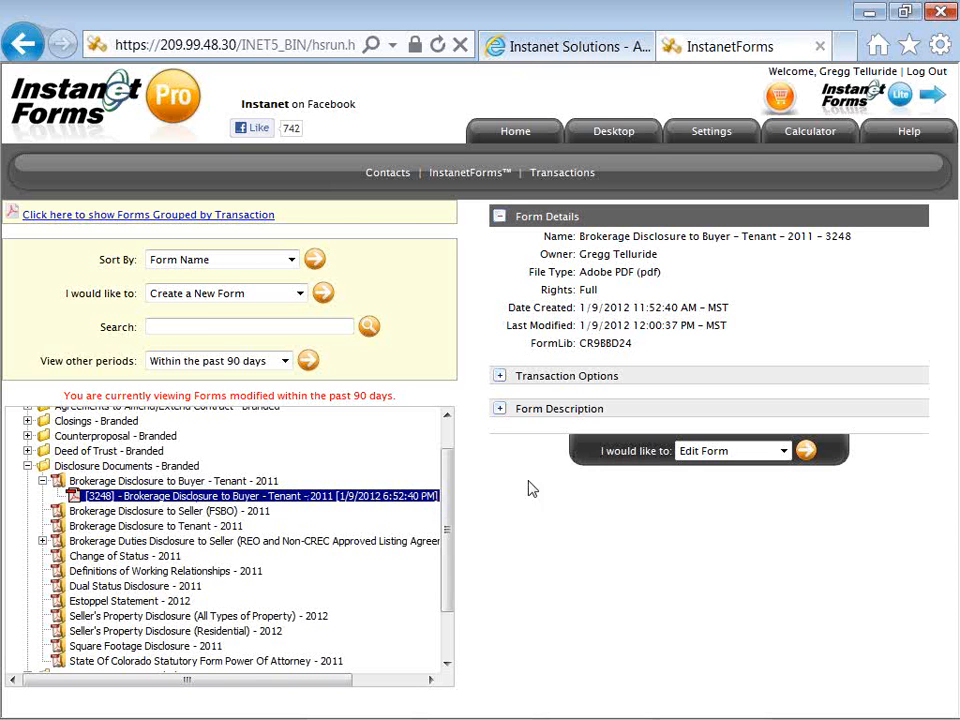
# Run Rename Form from the 'I would like to' actions list for the saved disclosure
pyautogui.click(757, 453)
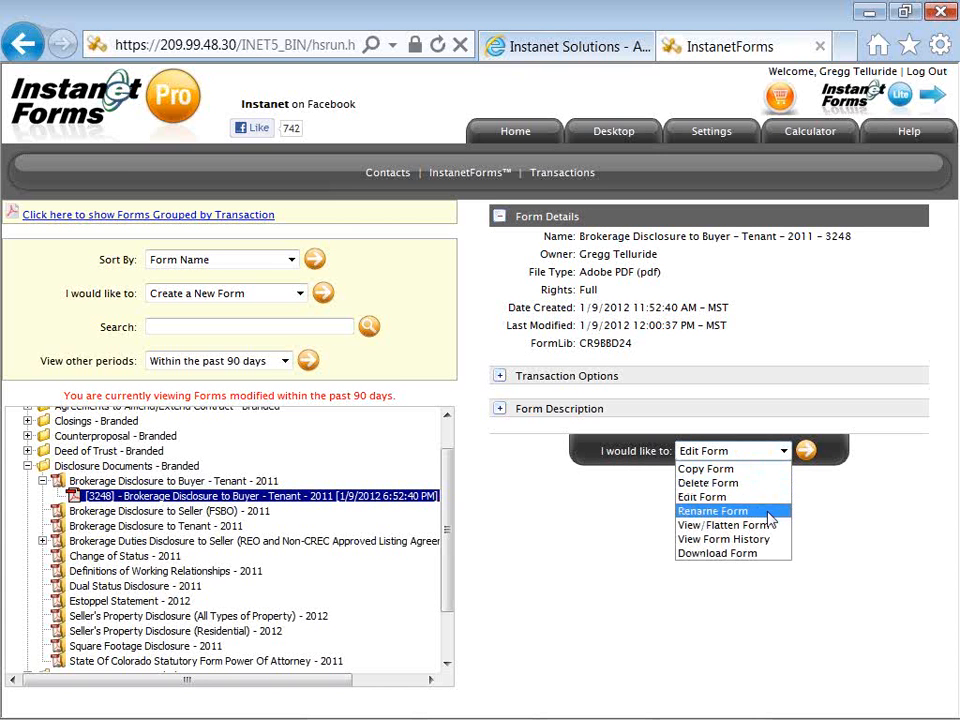
pyautogui.click(768, 512)
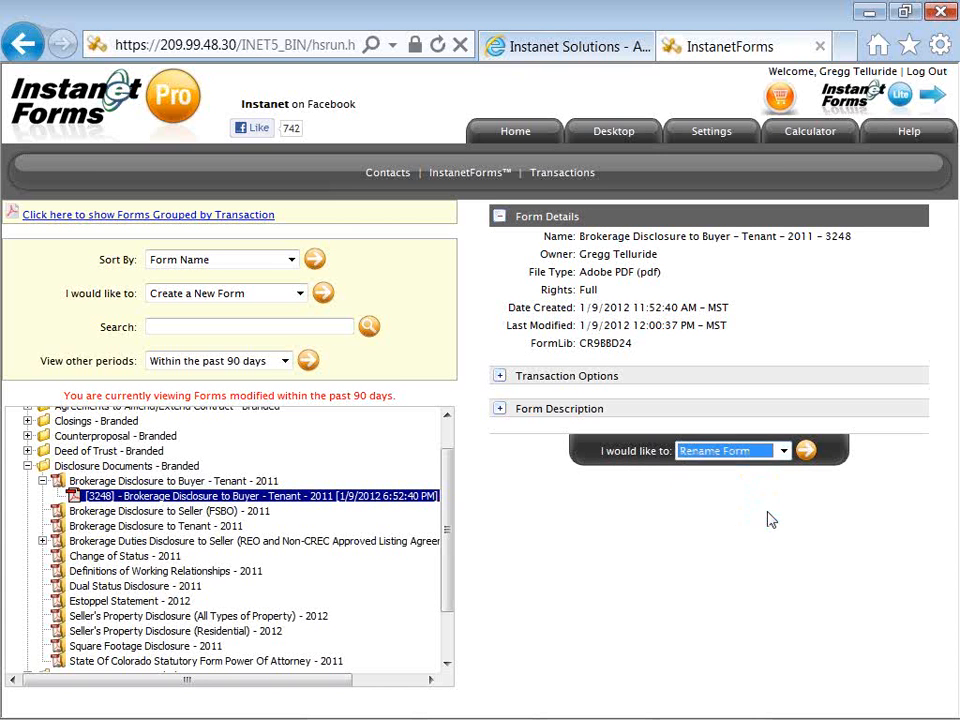
pyautogui.click(804, 452)
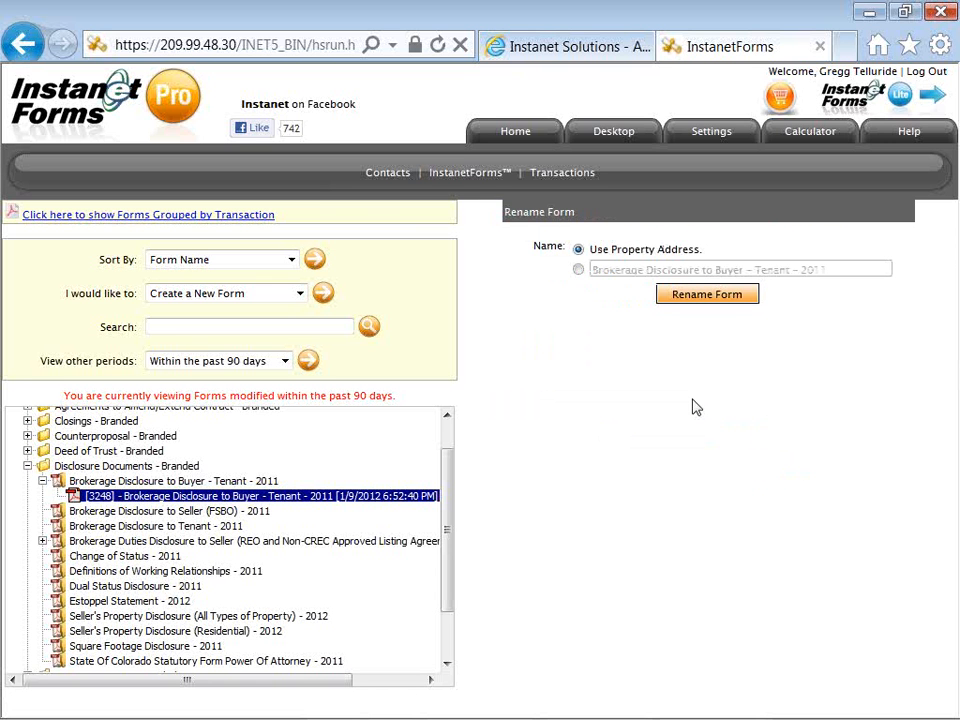
# Rename the form with a custom name that prefixes the buyer's full name and '--' to the disclosure title
pyautogui.click(579, 271)
pyautogui.click(592, 271)
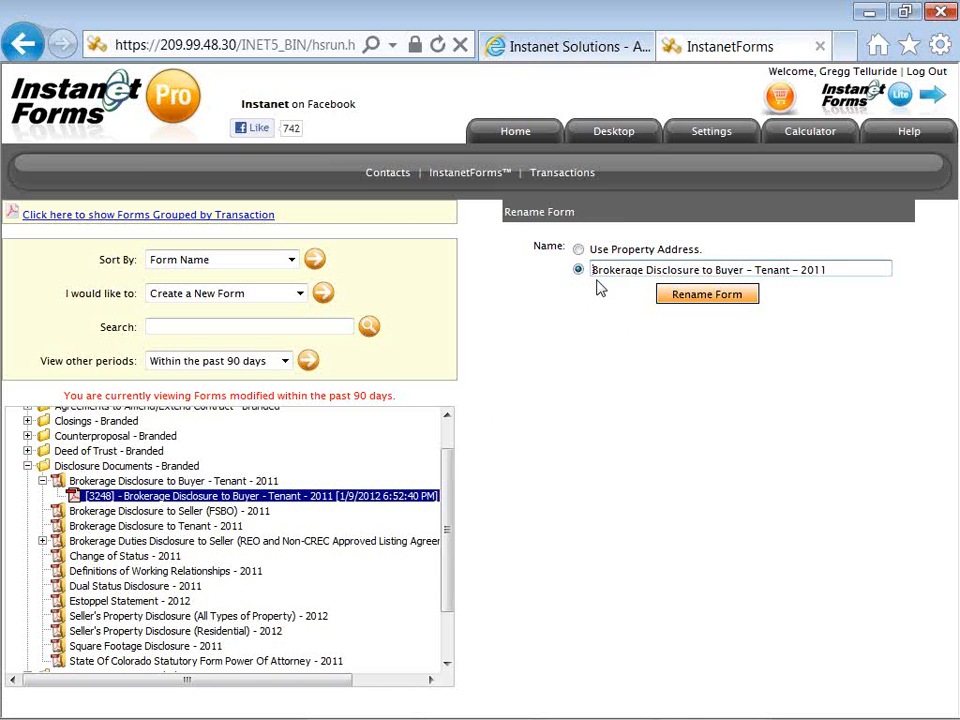
pyautogui.write('Be')
pyautogui.write('Bension')
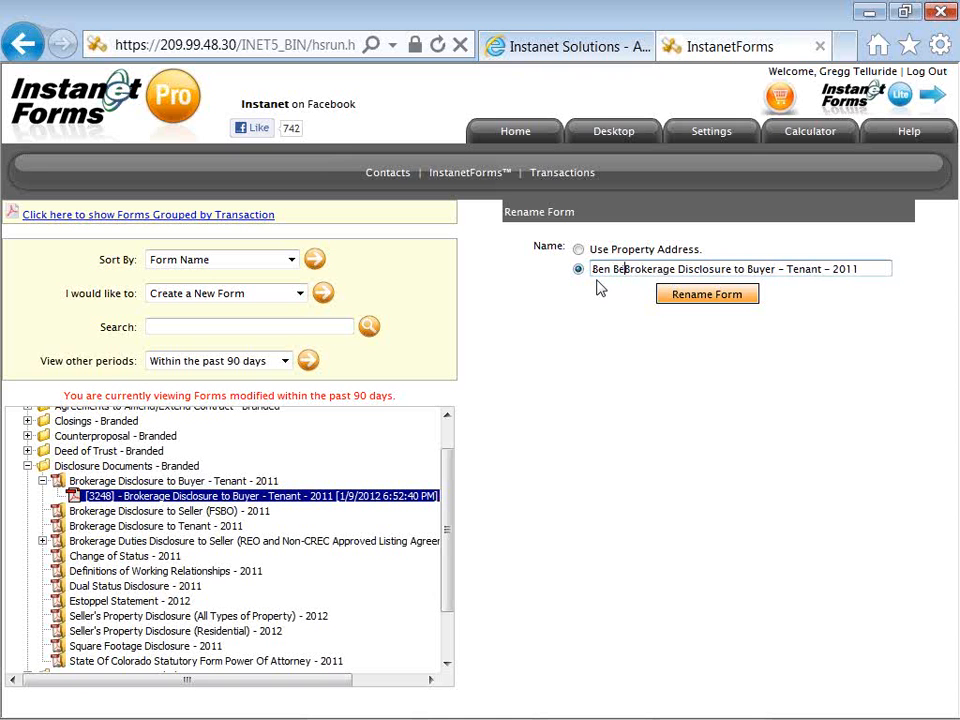
pyautogui.press('BackSpace')
pyautogui.press('BackSpace')
pyautogui.press('BackSpace')
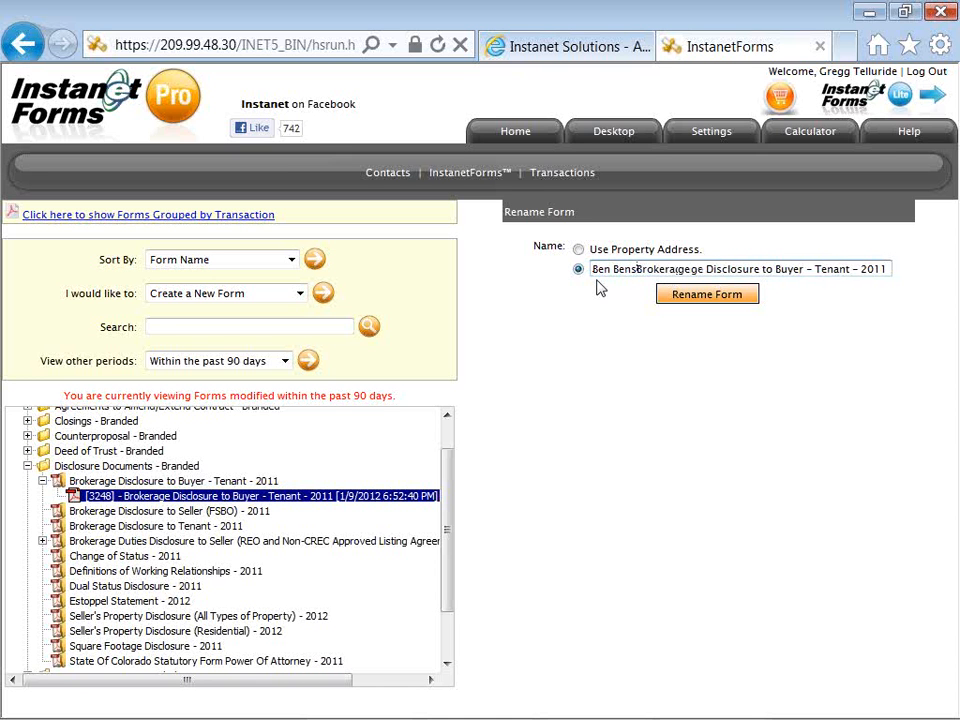
pyautogui.write('on --')
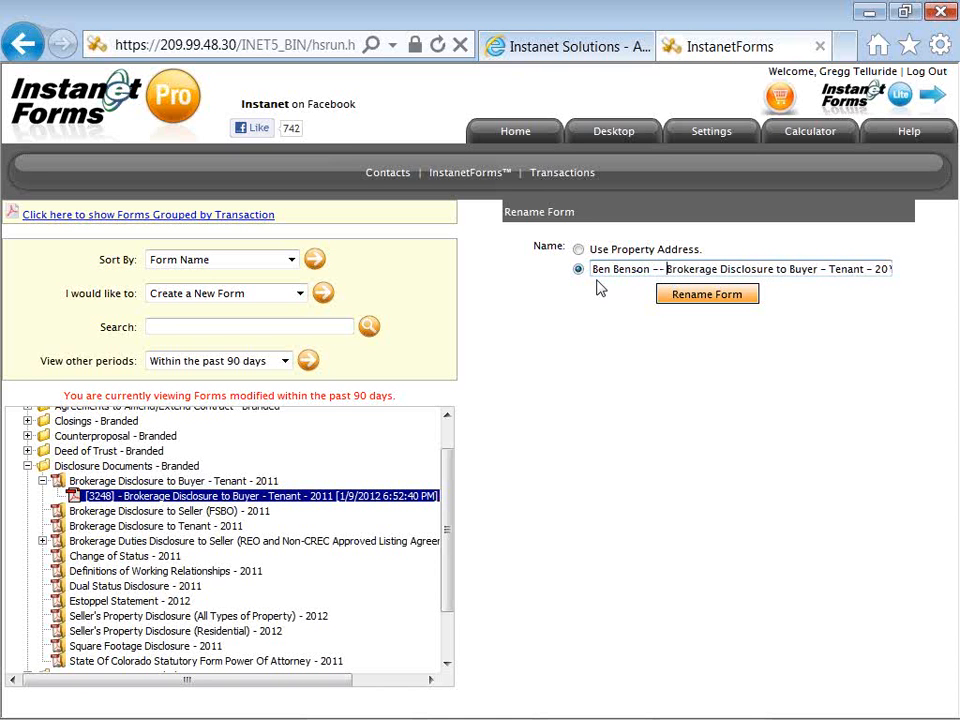
pyautogui.press('Right')
pyautogui.press('Right')
pyautogui.press('Right')
pyautogui.press('Right')
pyautogui.press('Right')
pyautogui.press('Right')
pyautogui.press('Right')
pyautogui.write('g')
pyautogui.click(688, 310)
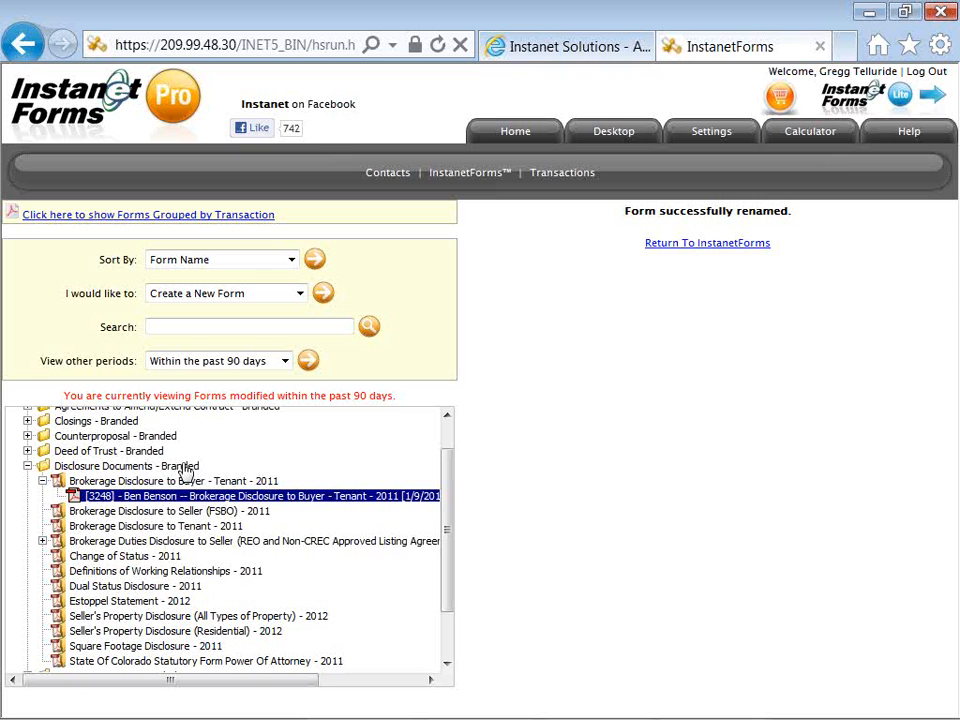
# Check the period list, leaving it at 90 days, then return to the Home page
pyautogui.click(166, 366)
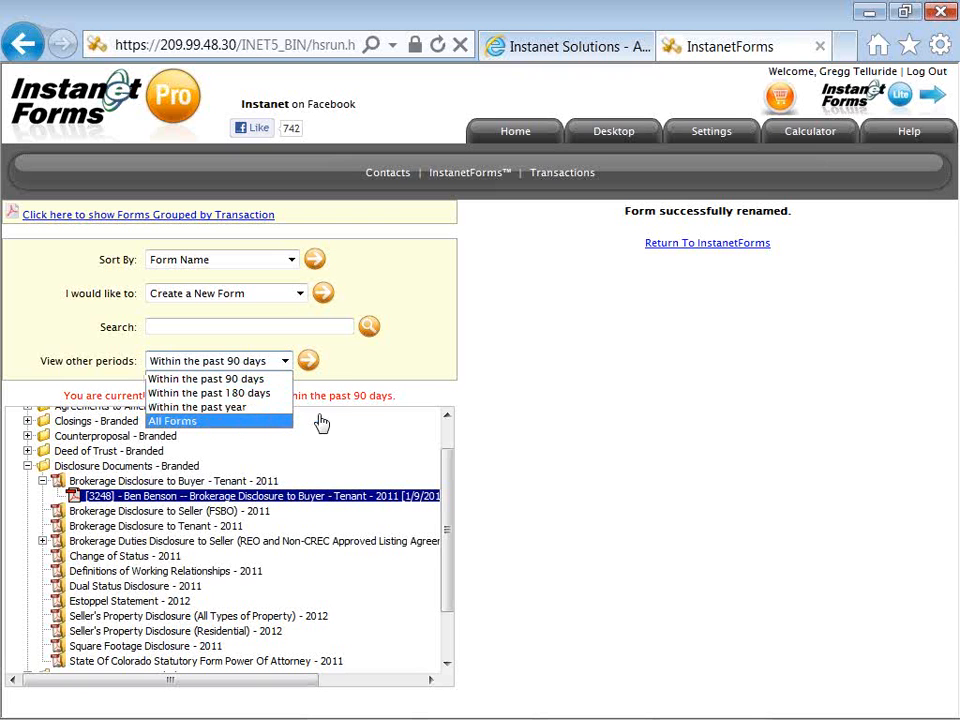
pyautogui.click(350, 374)
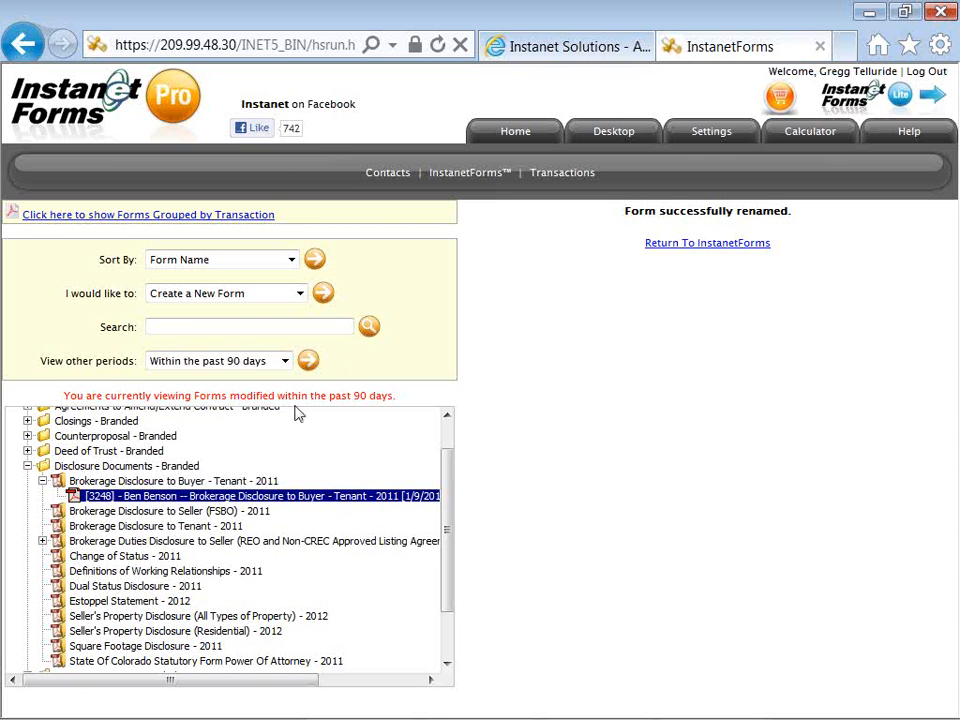
pyautogui.click(285, 365)
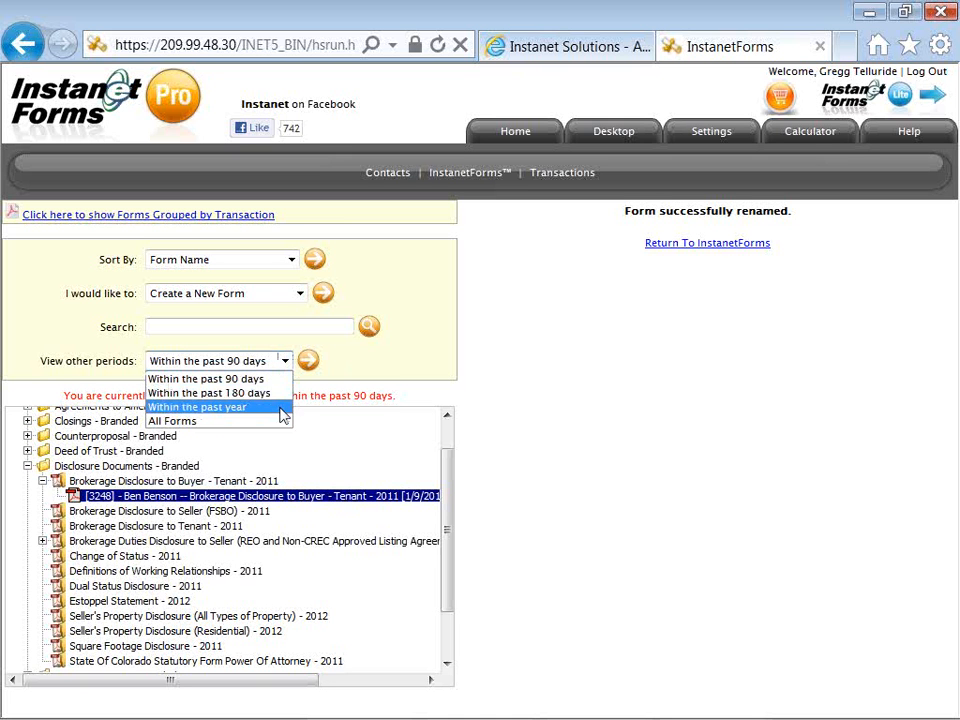
pyautogui.click(345, 380)
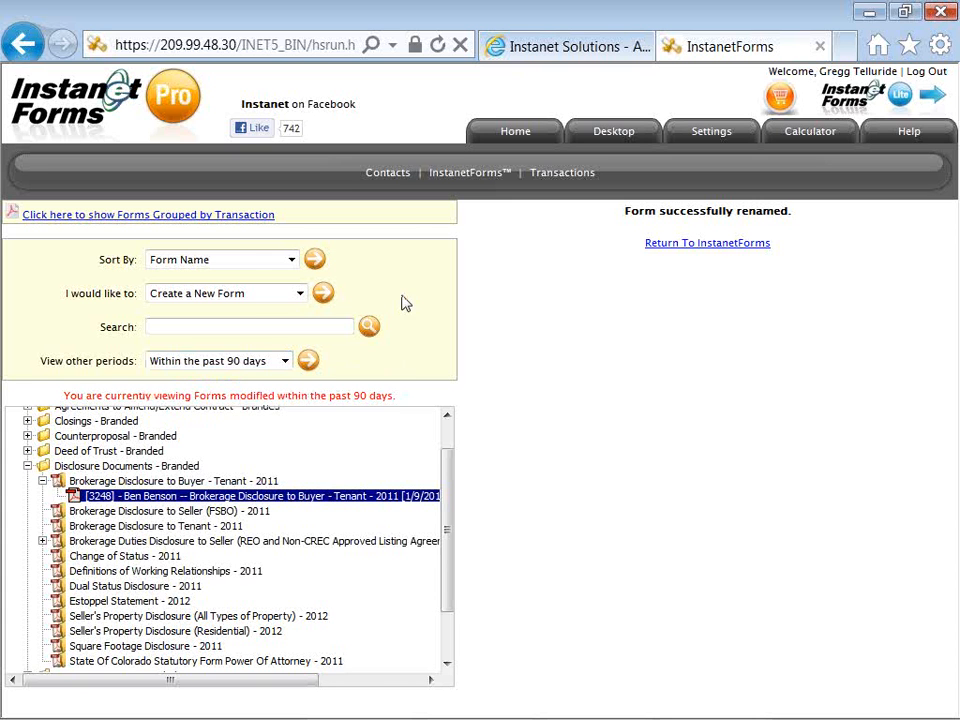
pyautogui.click(516, 140)
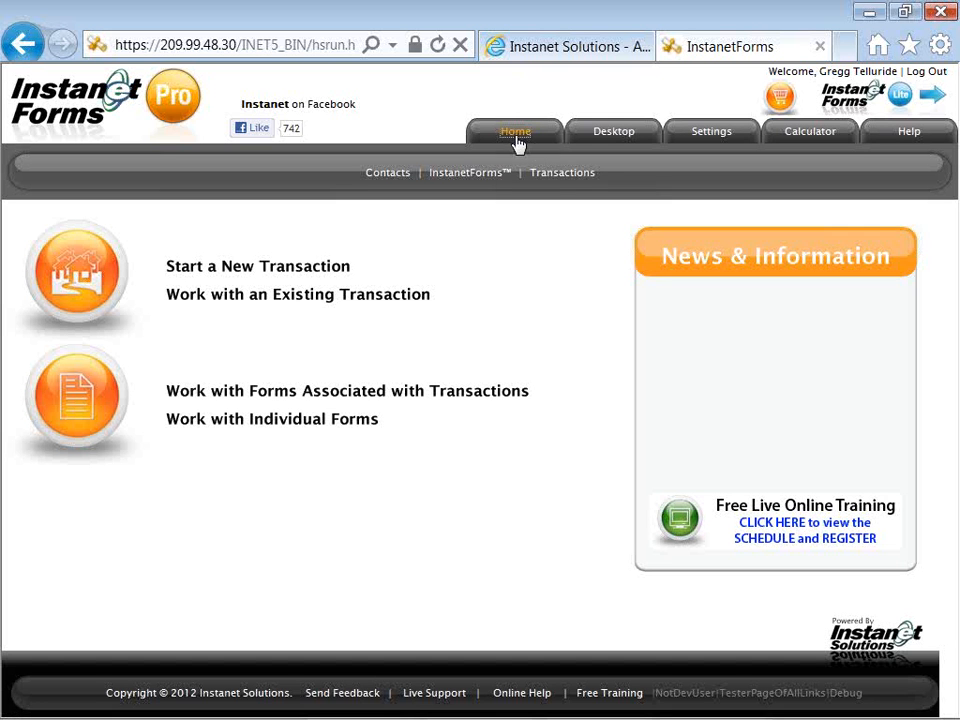
# Go to the Transactions page listing the two open transactions
pyautogui.click(565, 180)
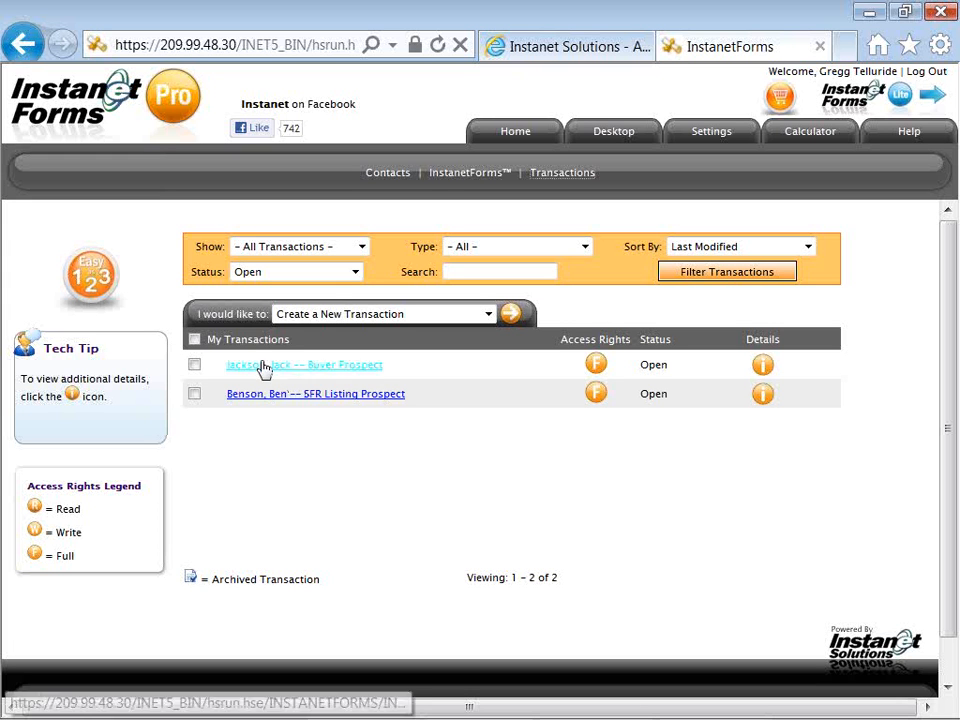
# Look at the 'I would like to' actions without choosing one, then open the Buyer Prospect transaction
pyautogui.moveTo(263, 318); pyautogui.dragTo(225, 315)
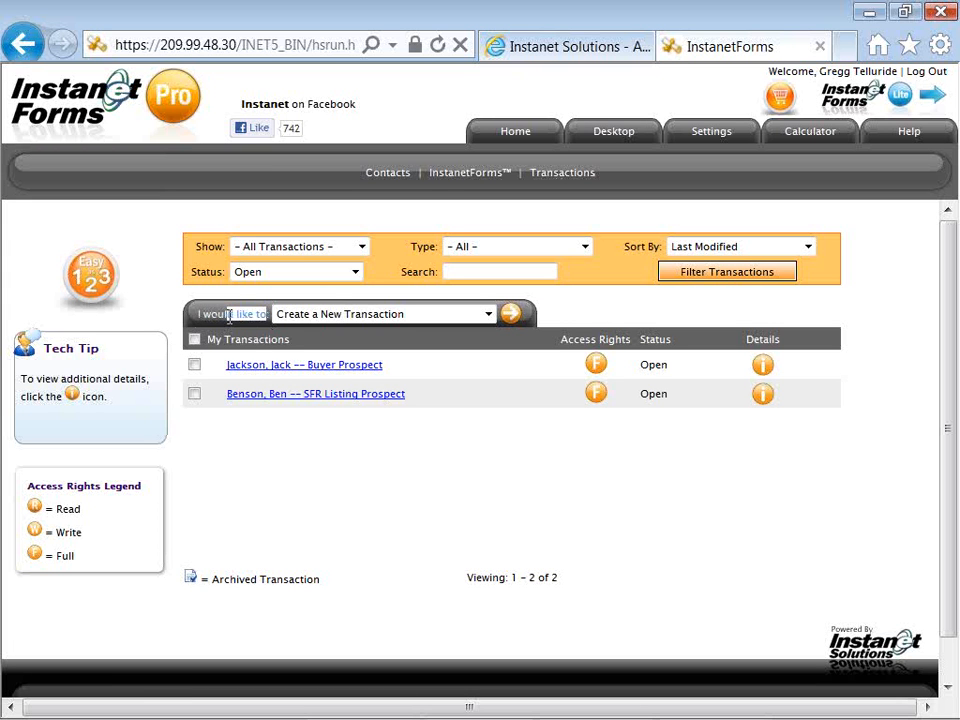
pyautogui.click(489, 316)
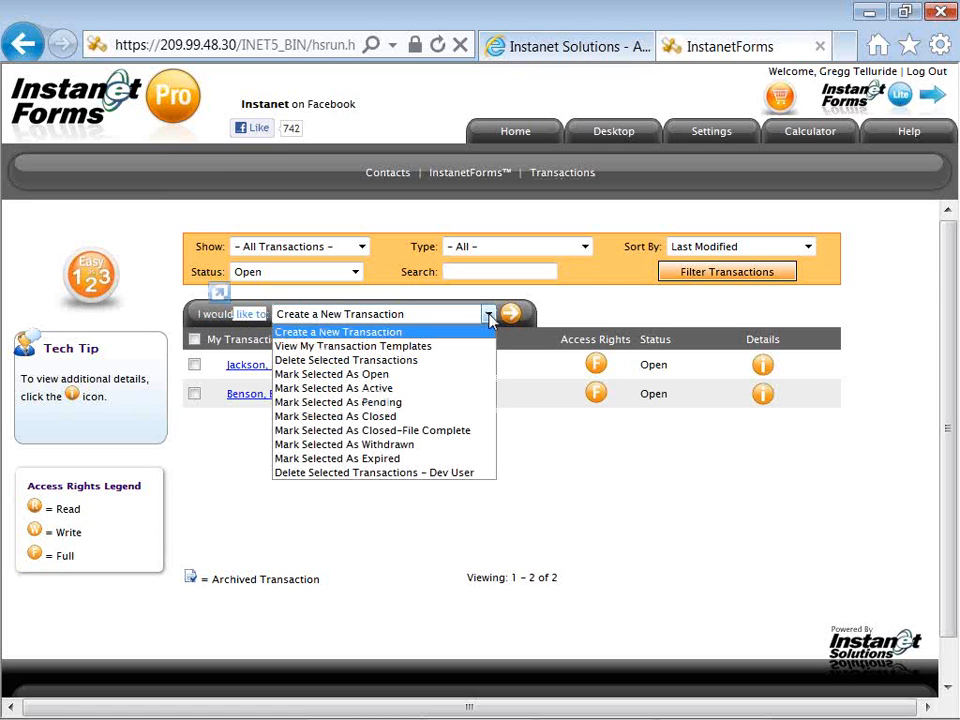
pyautogui.click(490, 316)
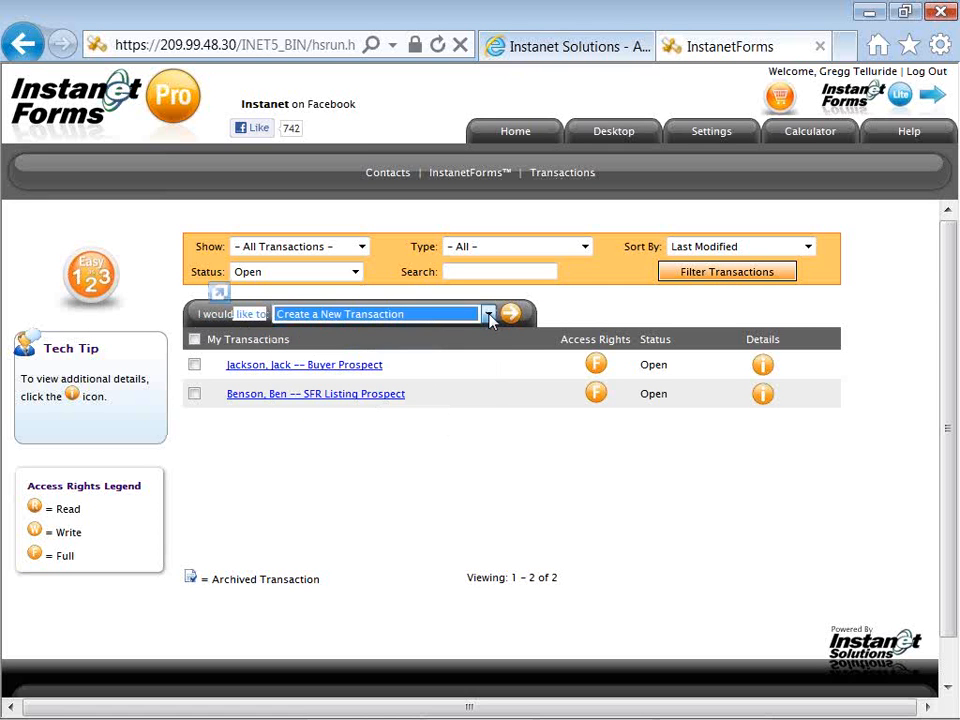
pyautogui.click(407, 369)
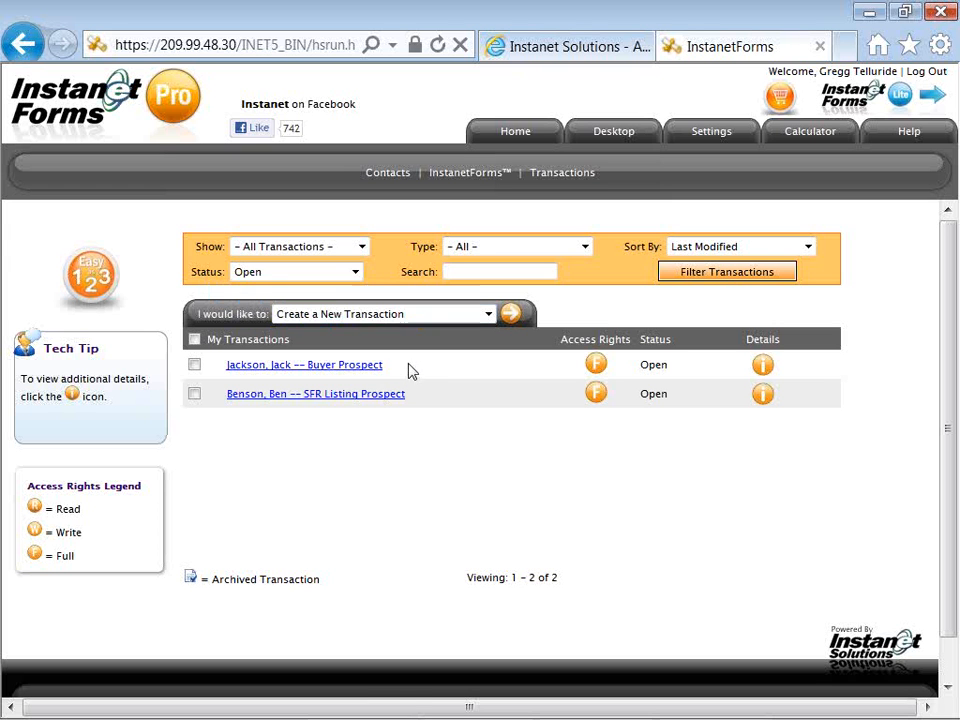
pyautogui.click(357, 374)
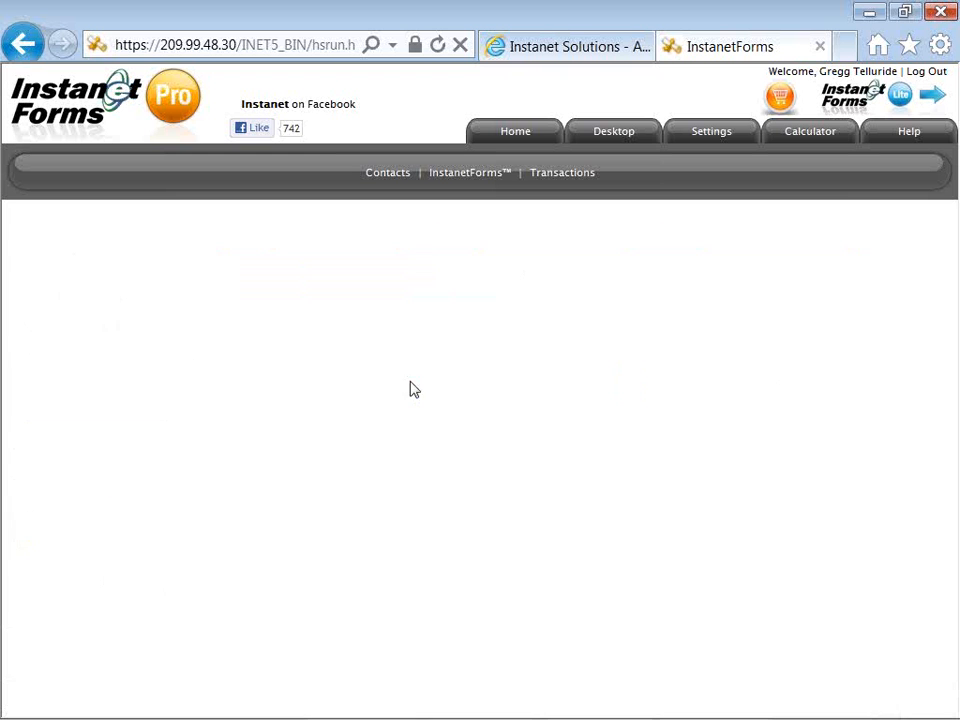
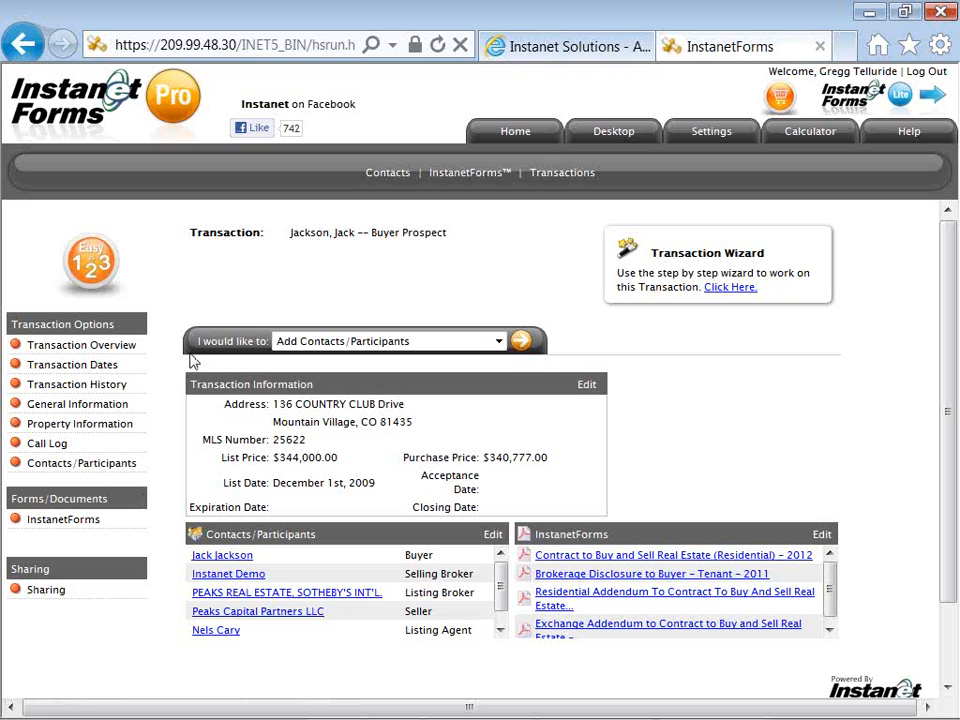
# Check the 'I would like to' actions, leave them unchanged, and return to the Transactions list
pyautogui.moveTo(198, 344); pyautogui.dragTo(501, 343)
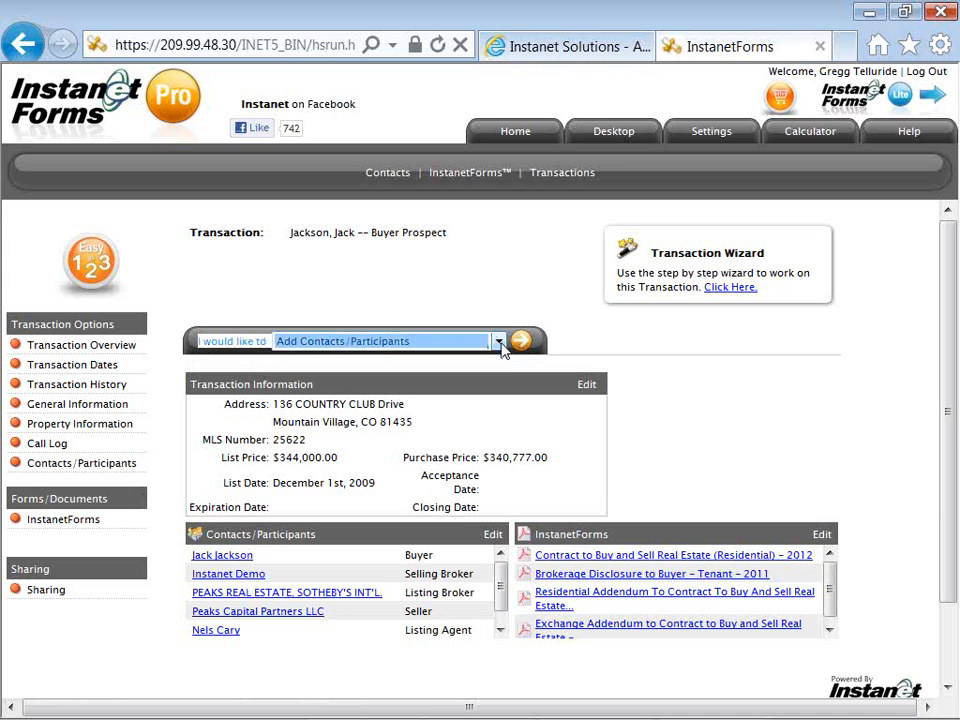
pyautogui.click(501, 343)
pyautogui.click(498, 342)
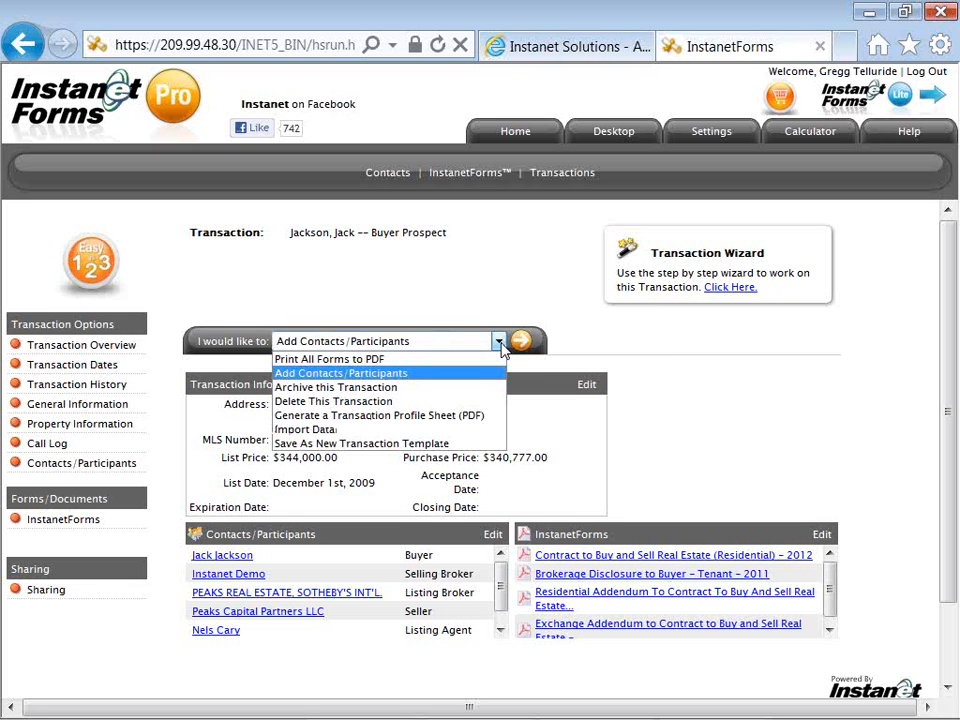
pyautogui.click(370, 315)
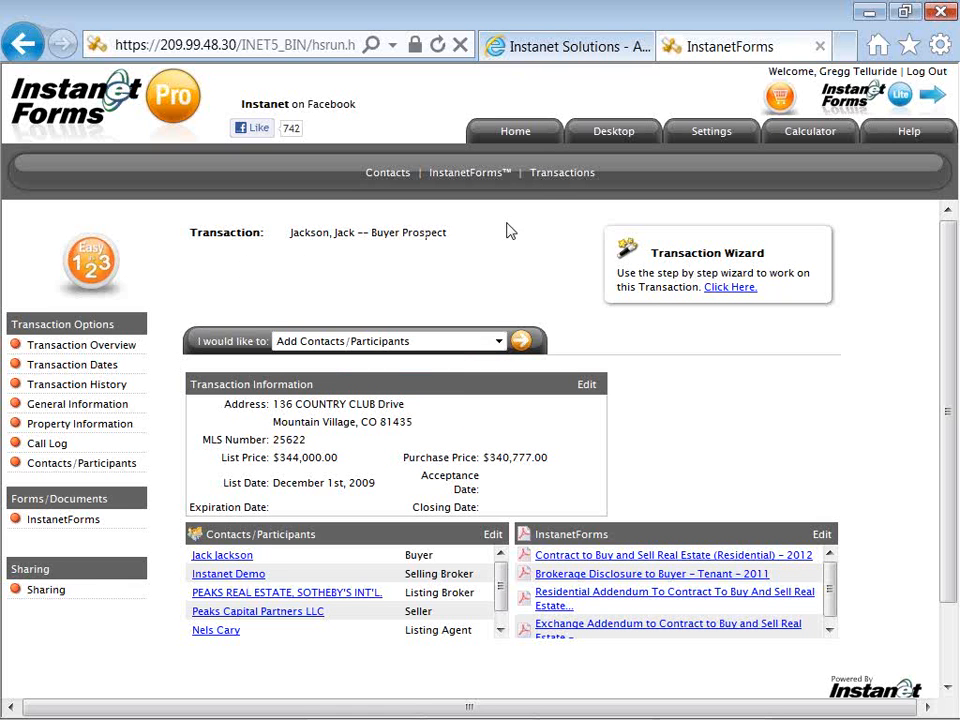
pyautogui.click(556, 180)
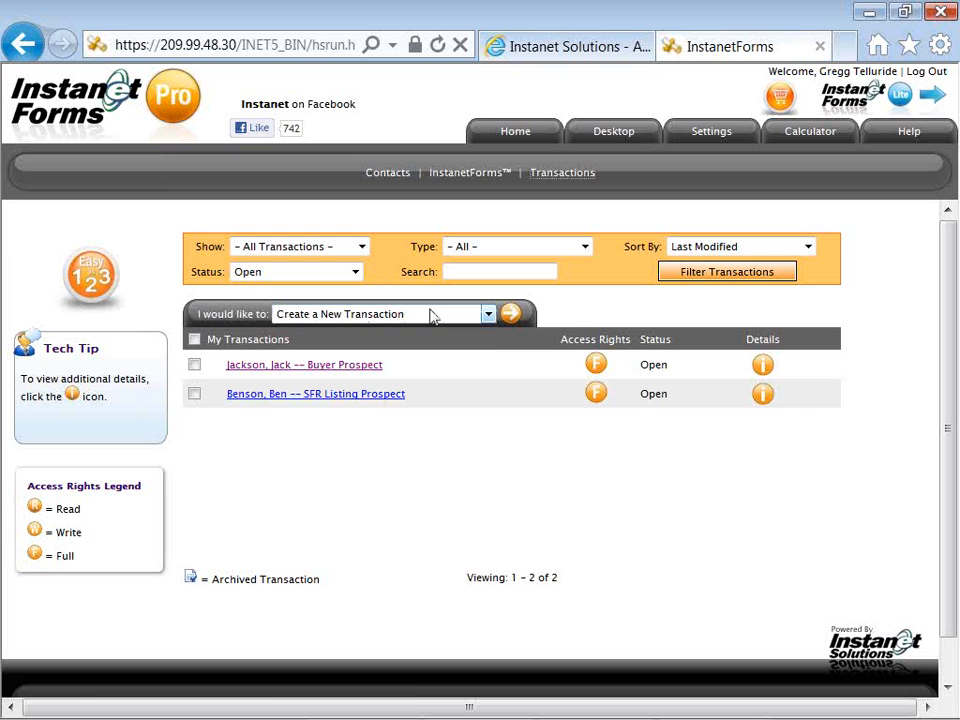
# Start a new transaction and place the cursor in the Transaction Name field
pyautogui.click(512, 316)
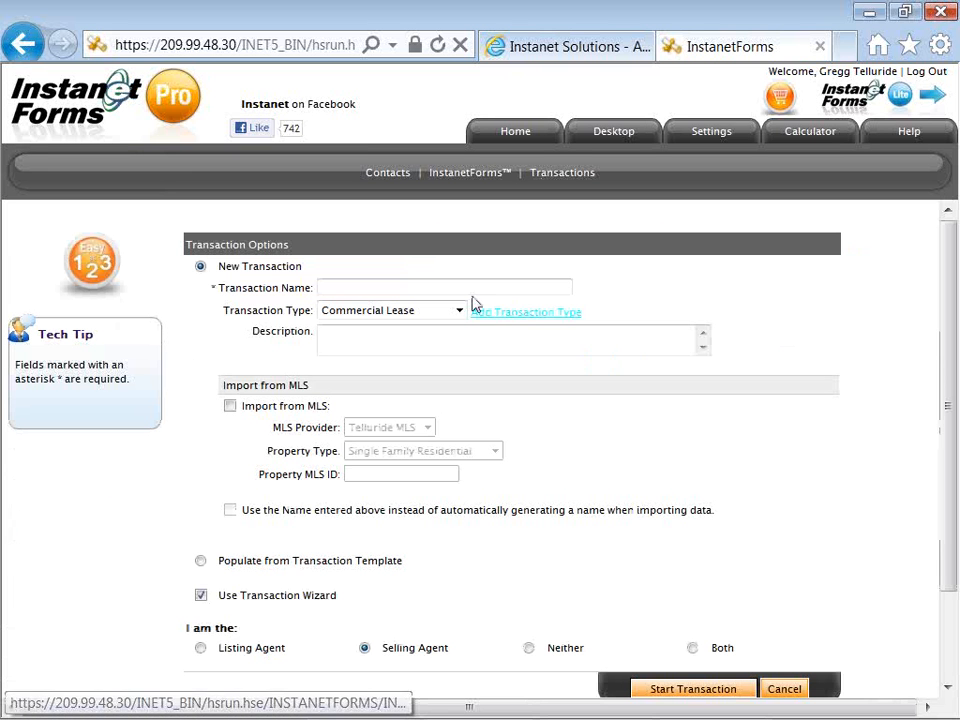
pyautogui.click(467, 287)
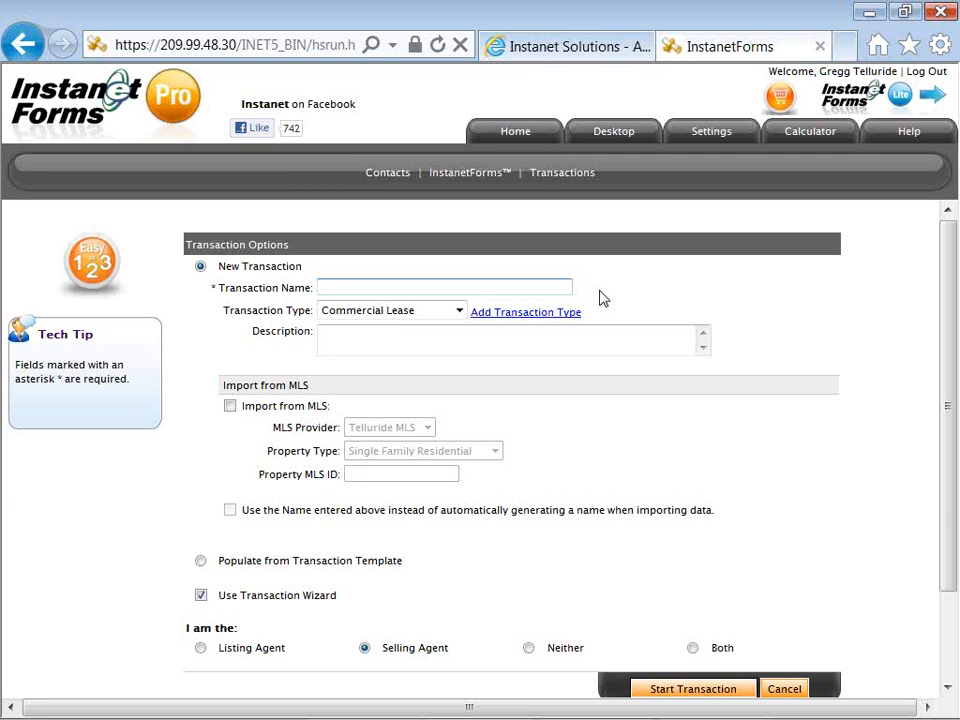
# Name the transaction with the client's name plus 'Townhouse buyer prospect', correcting the typo
pyautogui.write('Peterson, Pete,-- Tow')
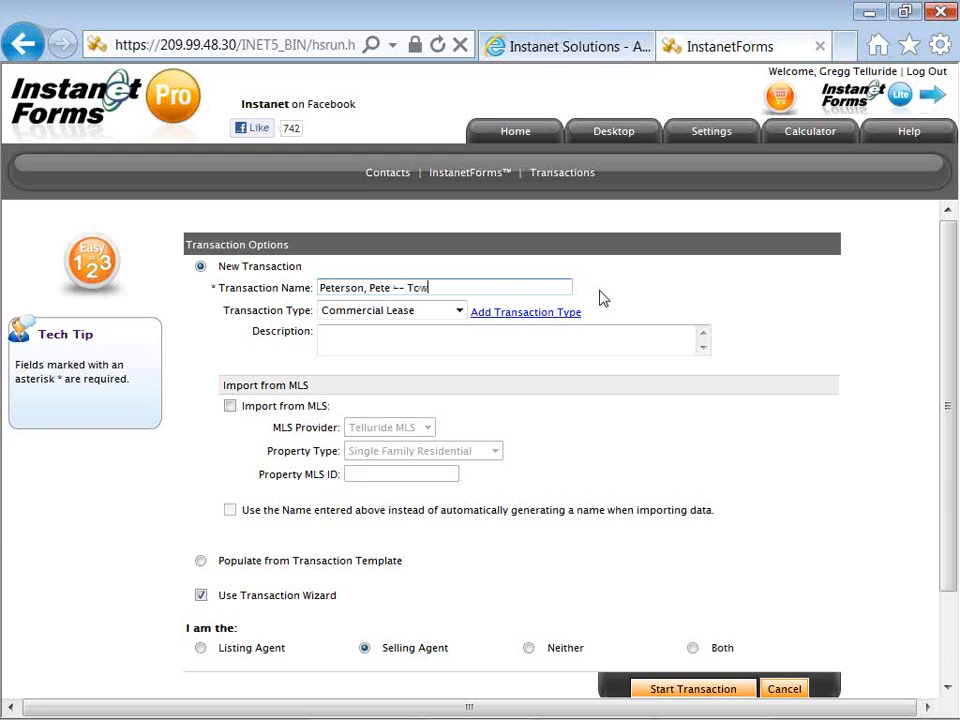
pyautogui.write('nhouse buyer prospect')
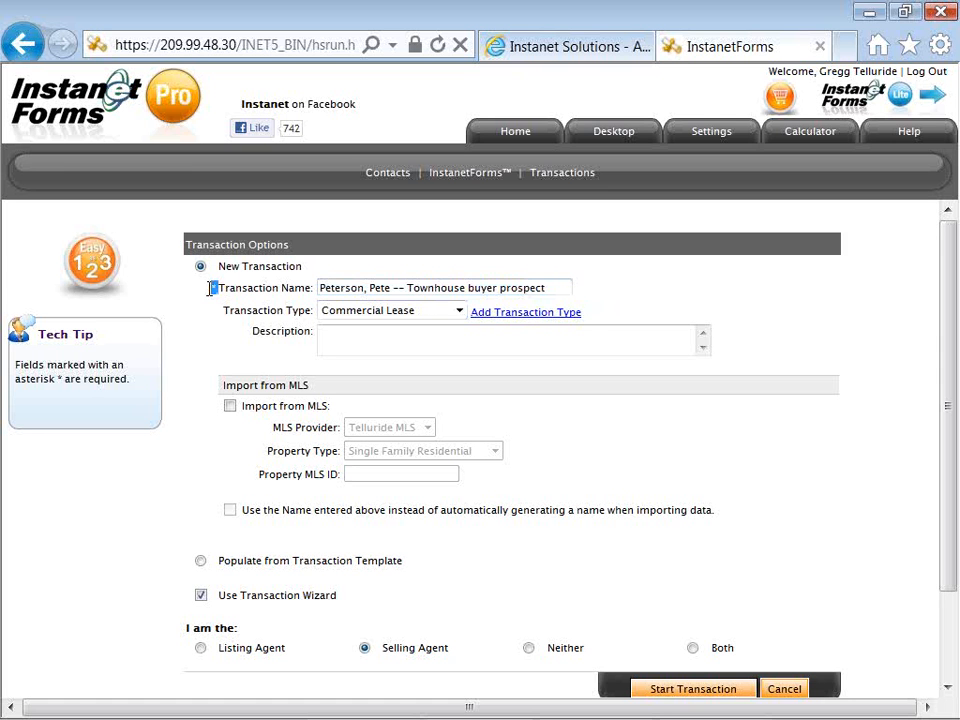
pyautogui.moveTo(214, 288)
pyautogui.mouseDown()
pyautogui.moveTo(201, 306)
pyautogui.moveTo(208, 298)
pyautogui.mouseUp()
pyautogui.click(212, 307)
pyautogui.click(459, 312)
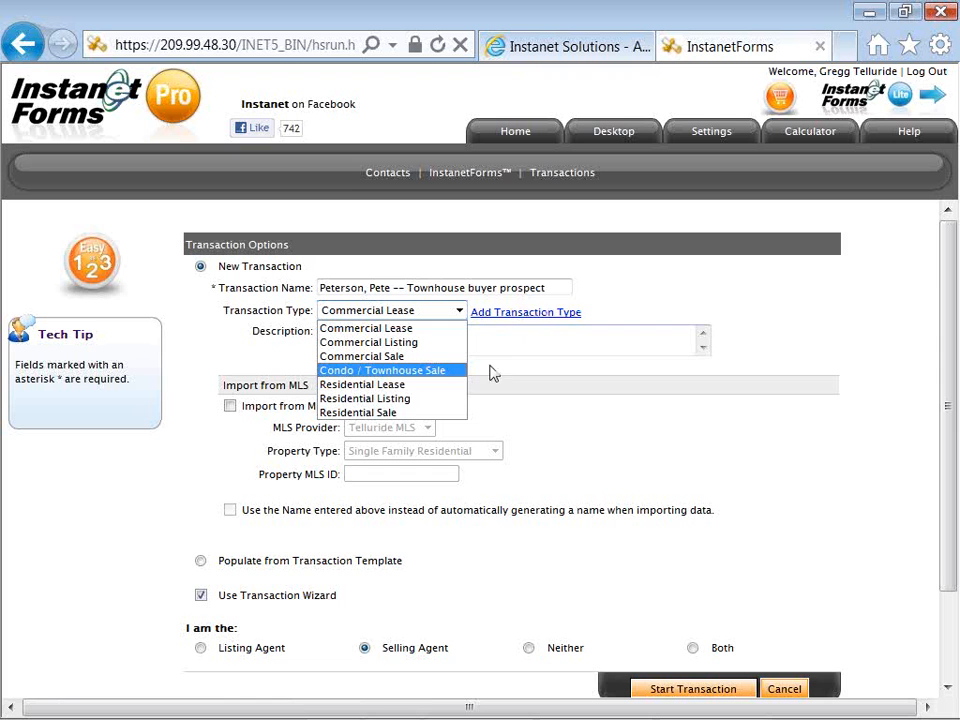
# Set the transaction type to Condo / Townhouse Sale
pyautogui.click(460, 379)
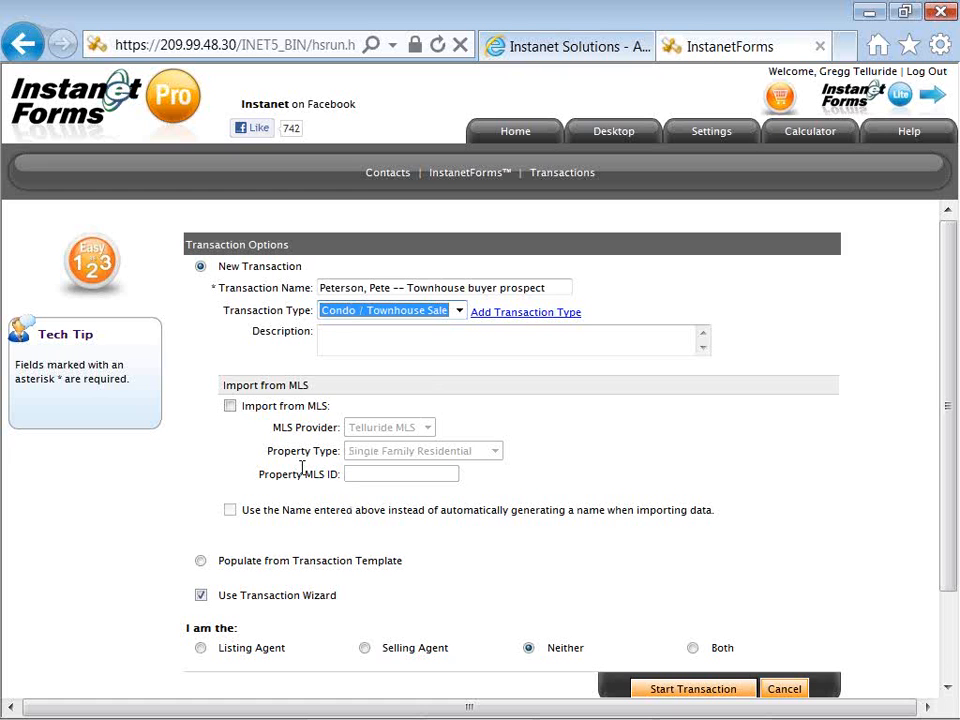
pyautogui.scroll(-2, 245, 467)
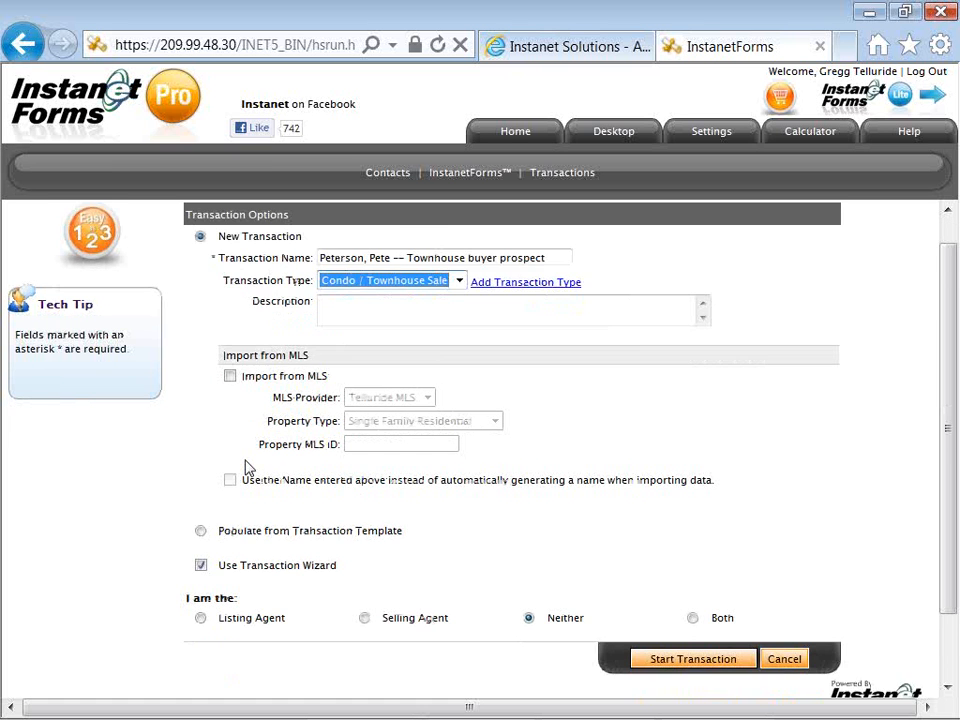
pyautogui.click(229, 335)
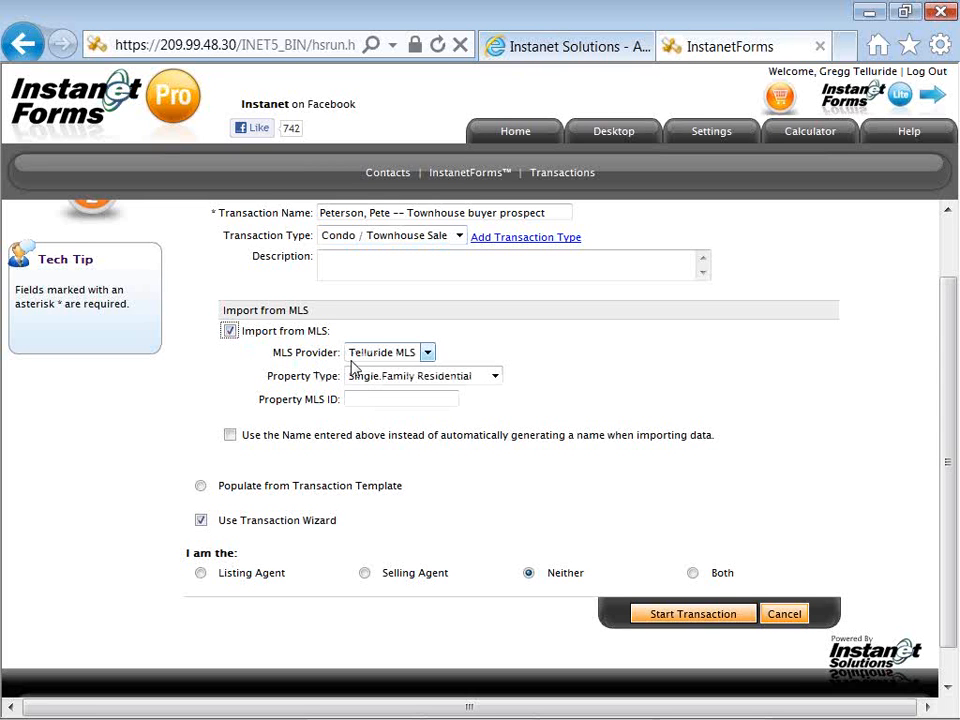
pyautogui.click(357, 378)
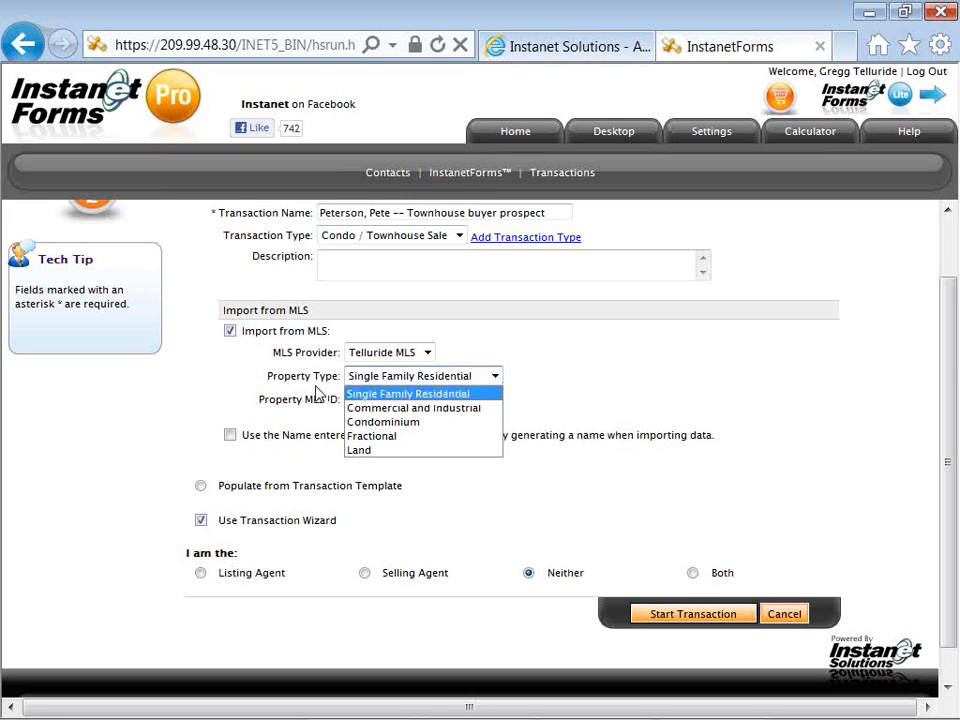
pyautogui.click(318, 394)
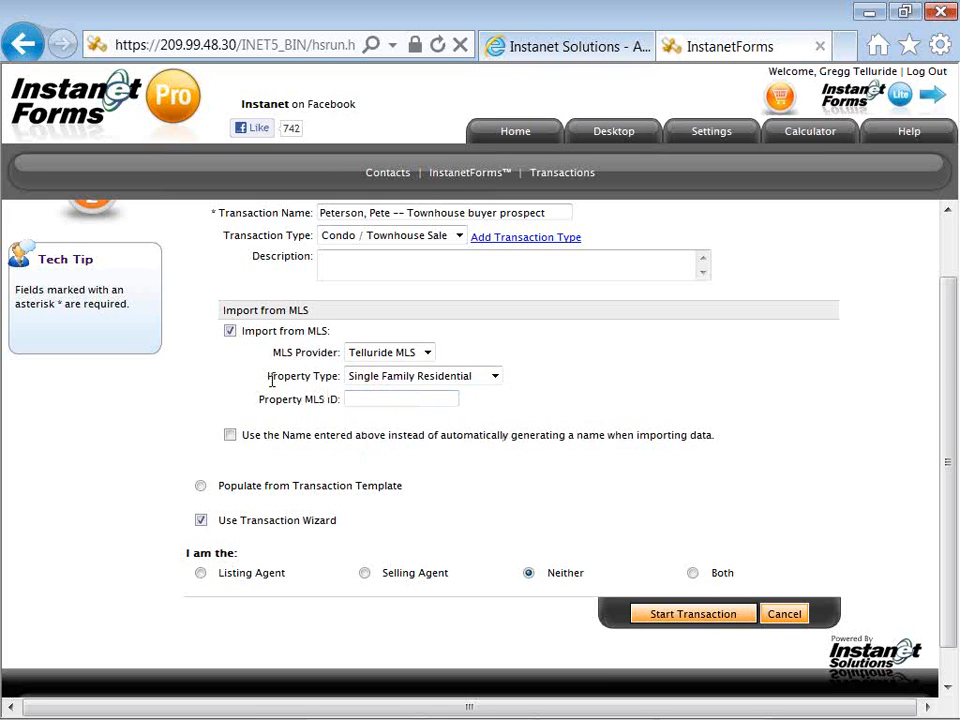
pyautogui.click(231, 337)
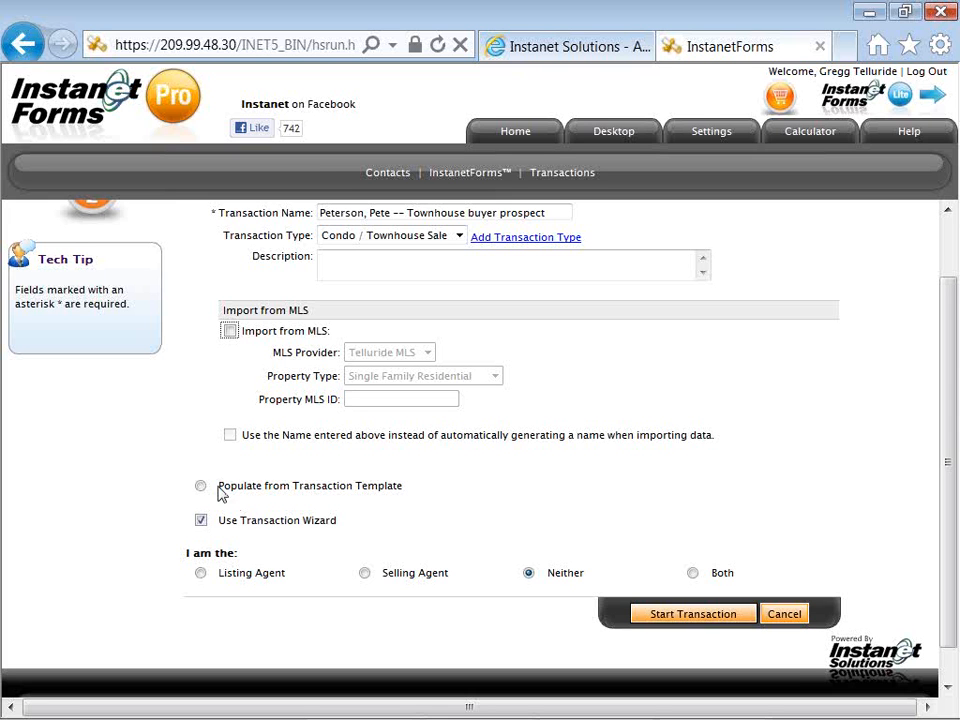
pyautogui.click(293, 486)
pyautogui.moveTo(293, 486); pyautogui.dragTo(411, 492)
# Keep the Transaction Wizard enabled and set the agent role to Selling Agent
pyautogui.click(201, 521)
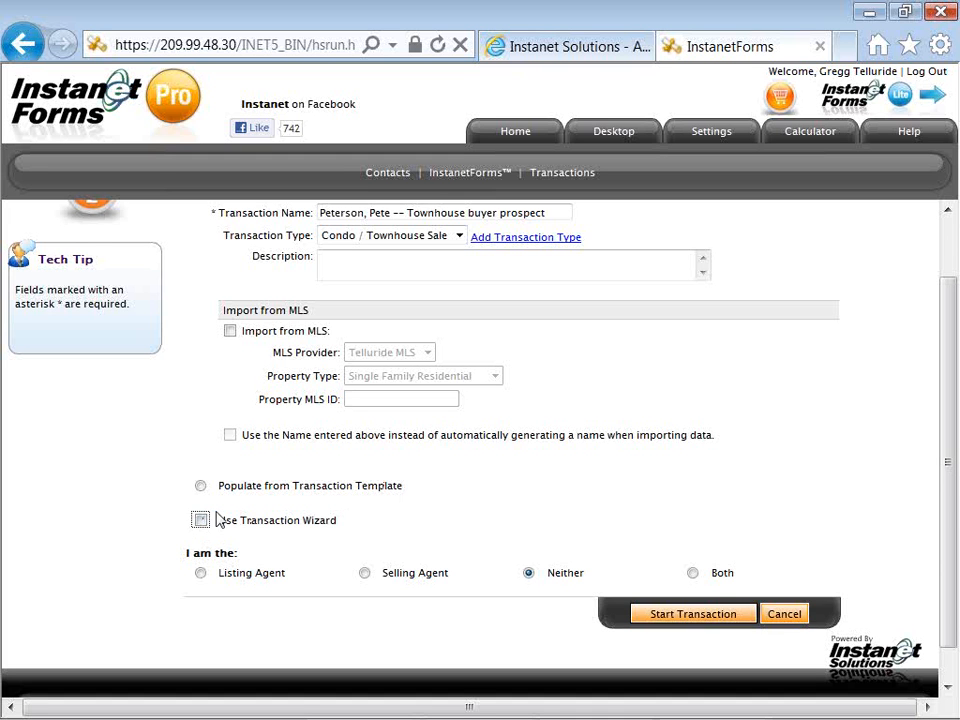
pyautogui.click(202, 522)
pyautogui.click(366, 574)
# Start the transaction in the wizard, leaving its help tips set to keep appearing
pyautogui.click(667, 611)
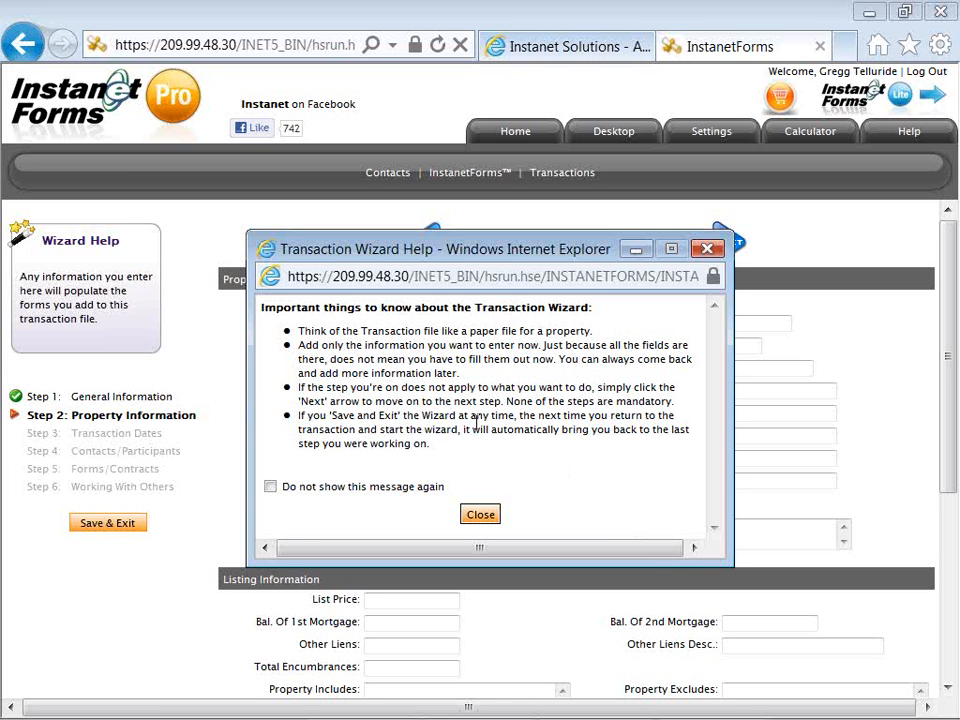
pyautogui.click(270, 487)
pyautogui.click(270, 487)
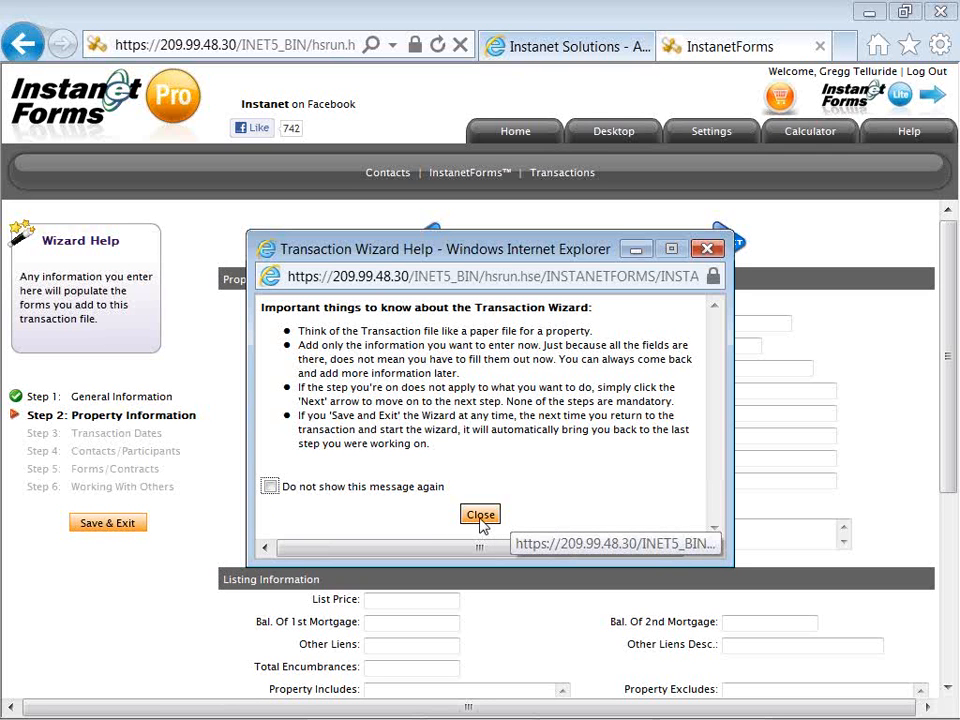
pyautogui.click(480, 517)
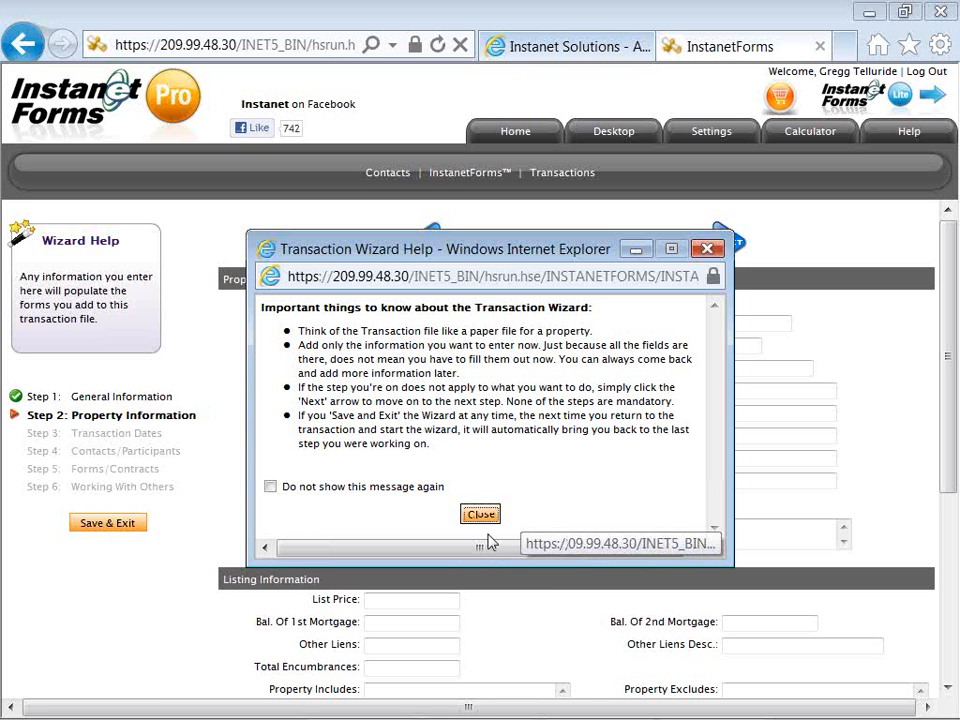
# Close the wizard help, review the empty Property Information form, and advance to Transaction Dates
pyautogui.click(482, 516)
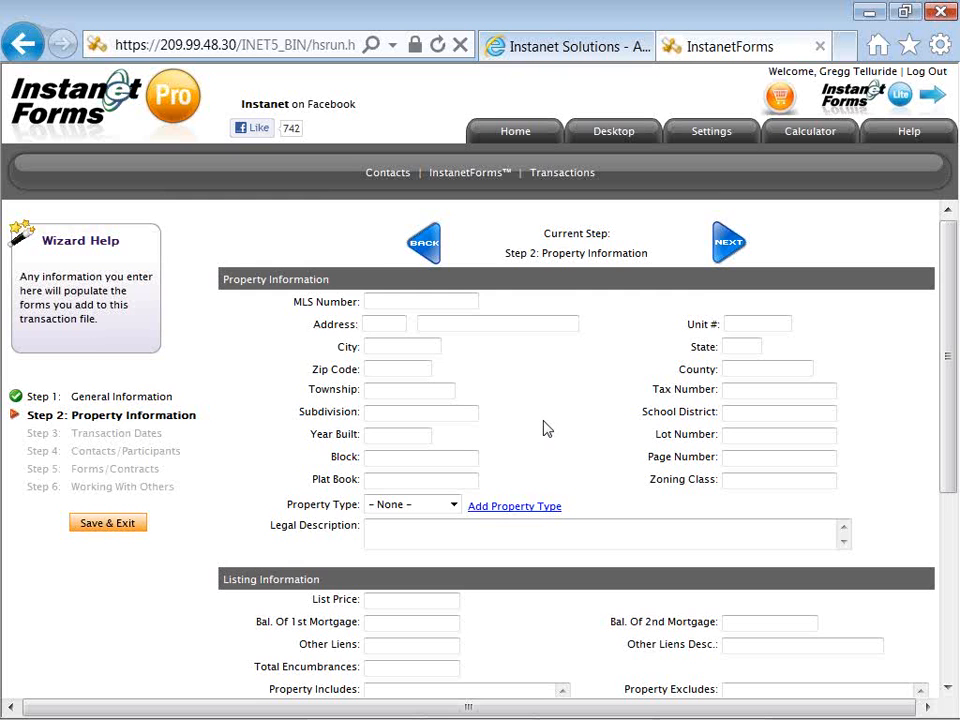
pyautogui.scroll(-4, 550, 427)
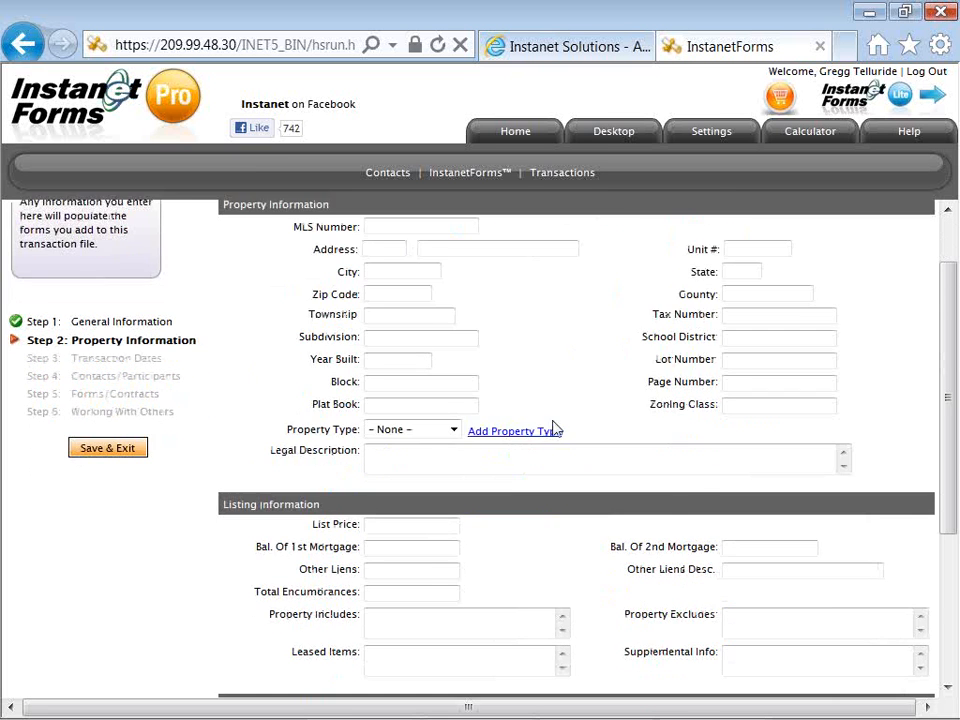
pyautogui.scroll(-2, 557, 428)
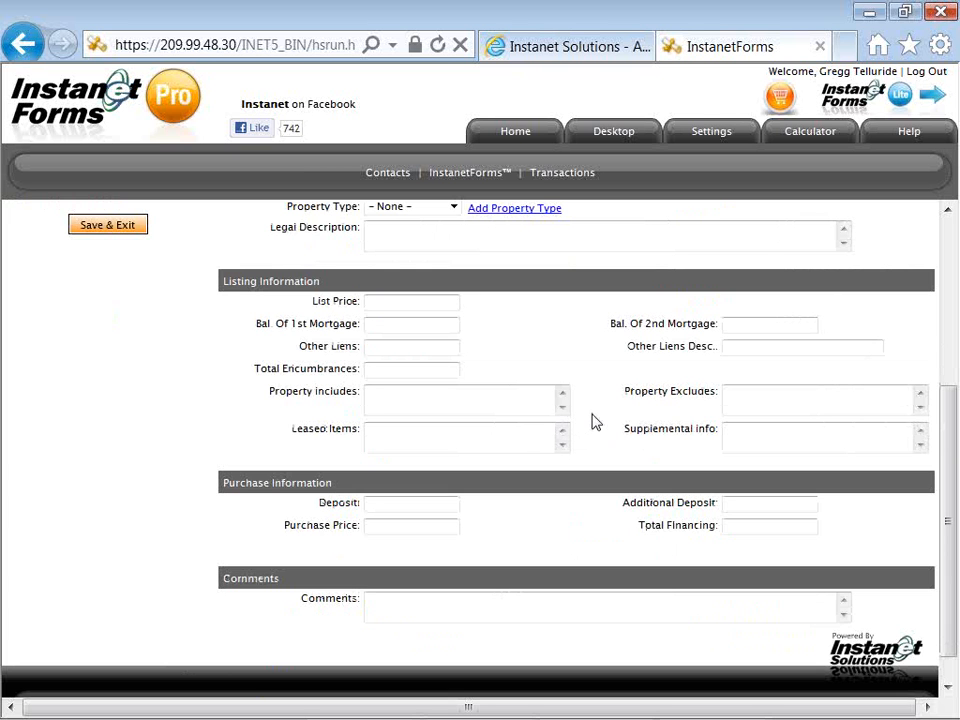
pyautogui.scroll(2, 590, 421)
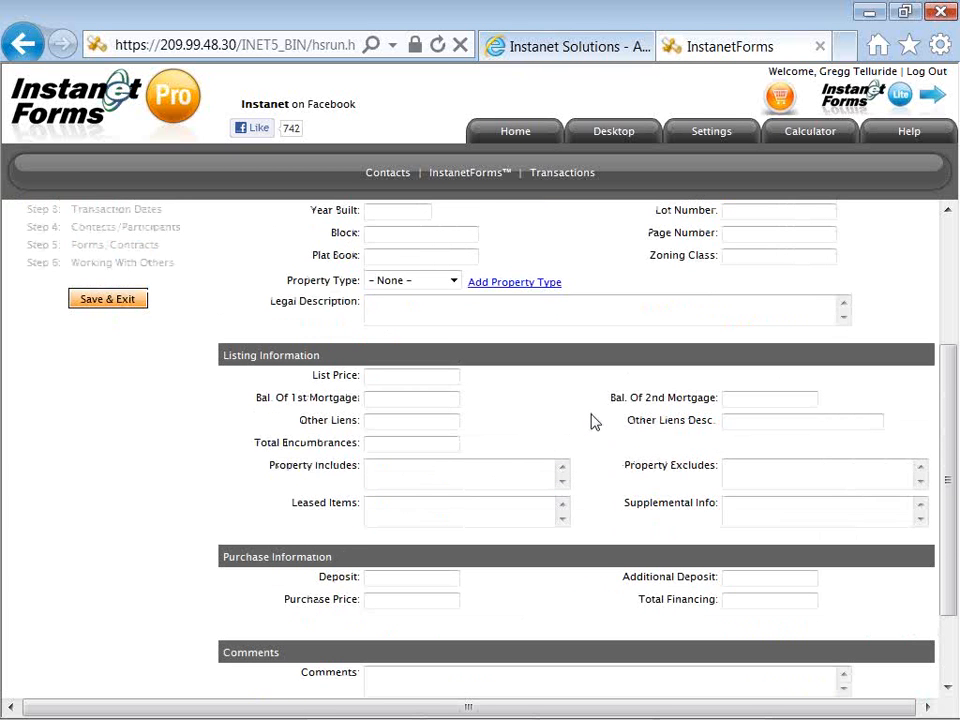
pyautogui.scroll(2, 590, 421)
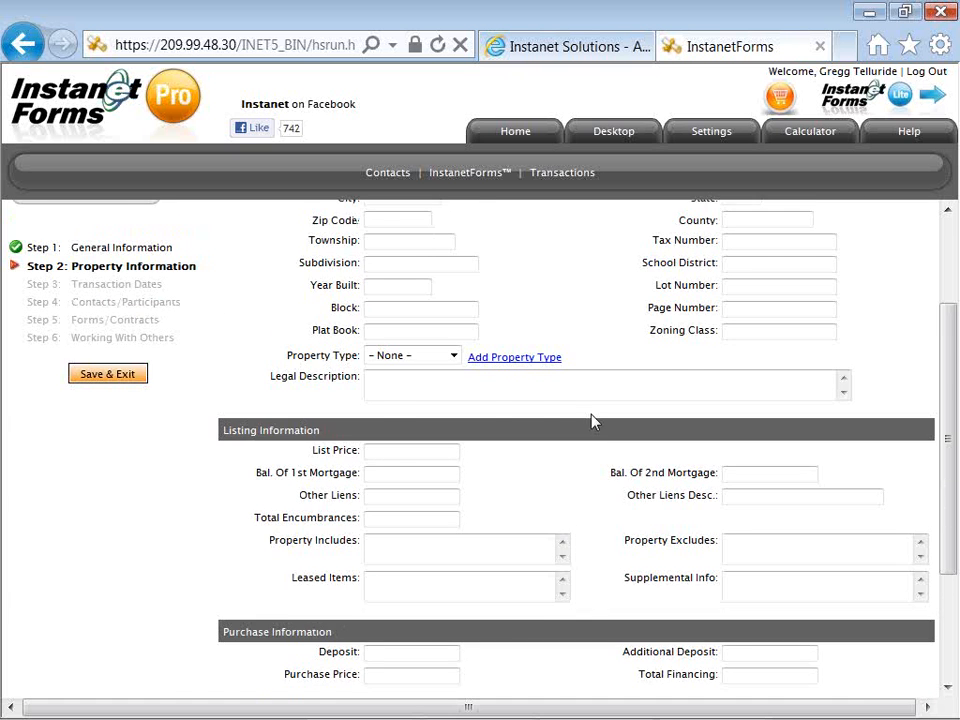
pyautogui.scroll(4, 590, 421)
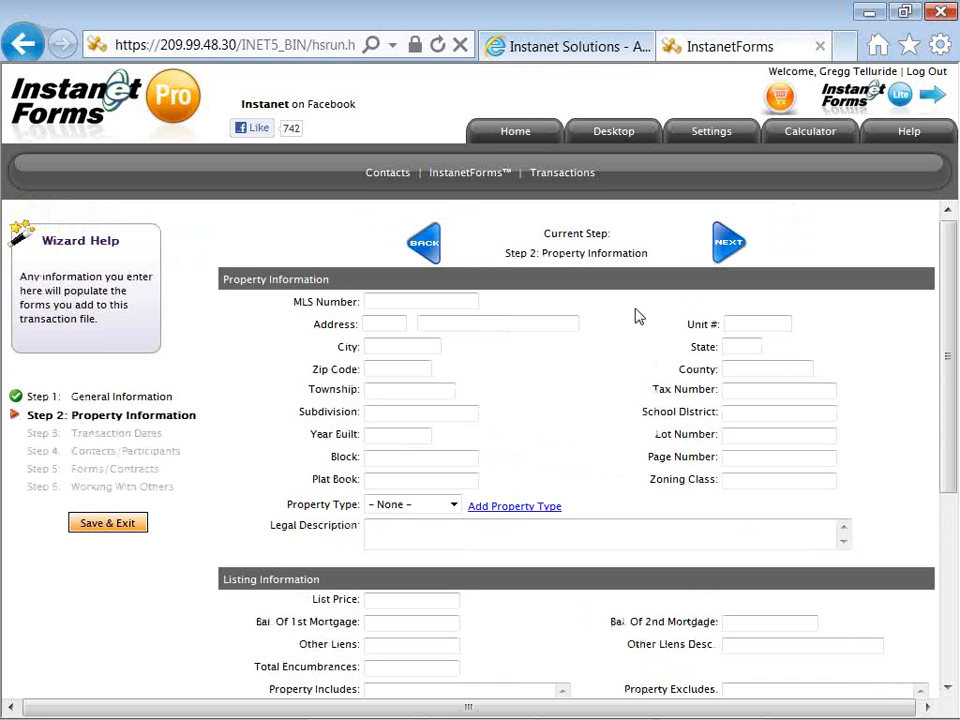
pyautogui.click(720, 254)
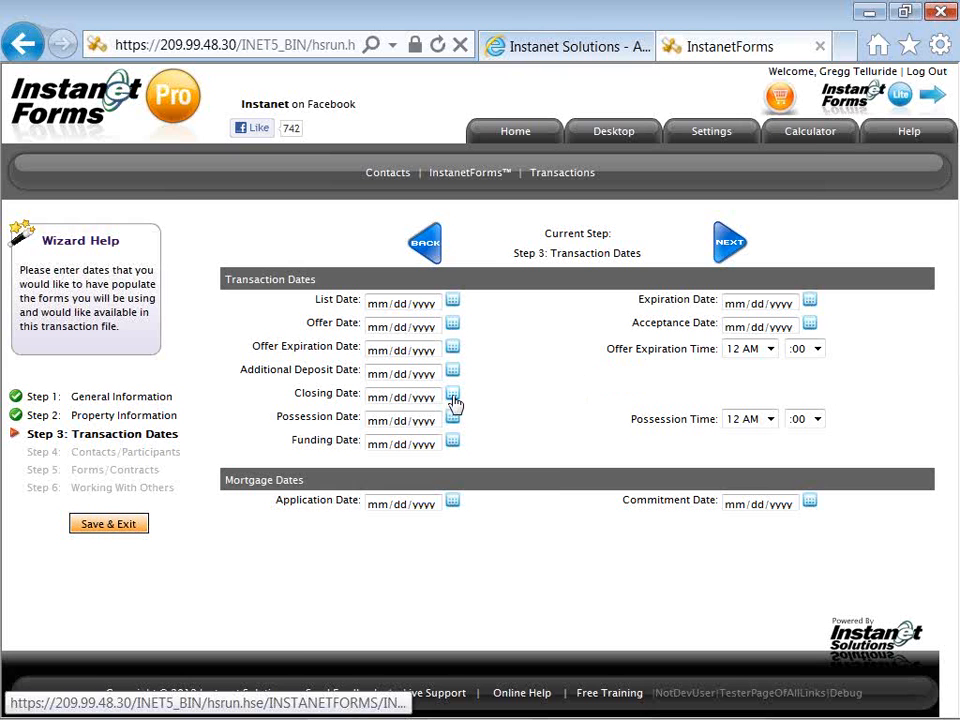
# Open the calendar picker for the Closing Date
pyautogui.click(453, 400)
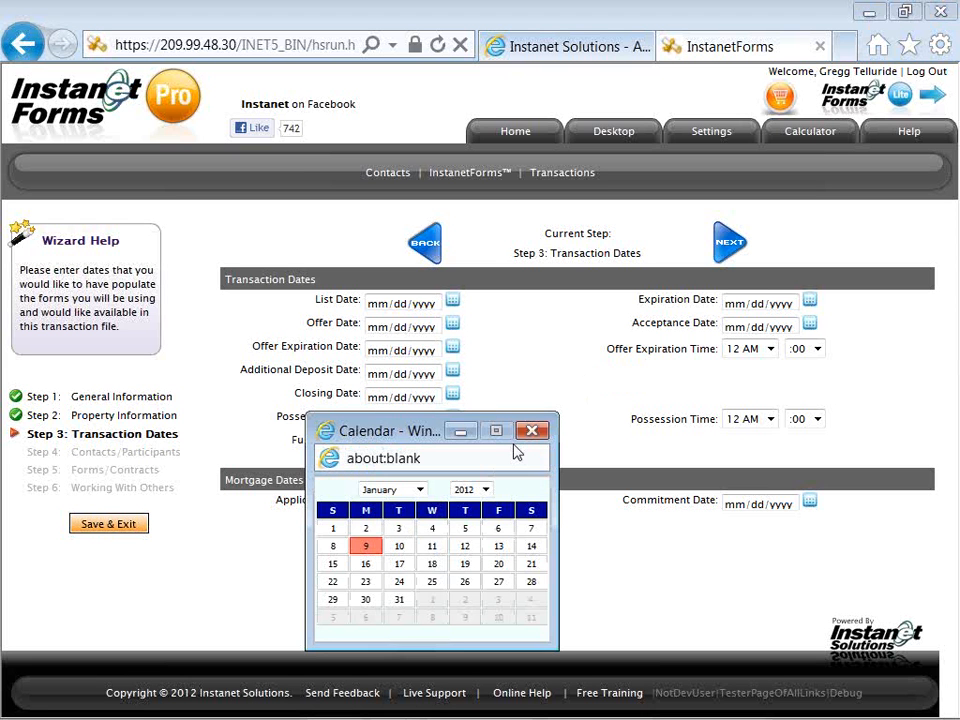
# Set the Closing Date and Possession Date to 02/06/2012 from the calendar
pyautogui.moveTo(424, 433); pyautogui.dragTo(429, 405)
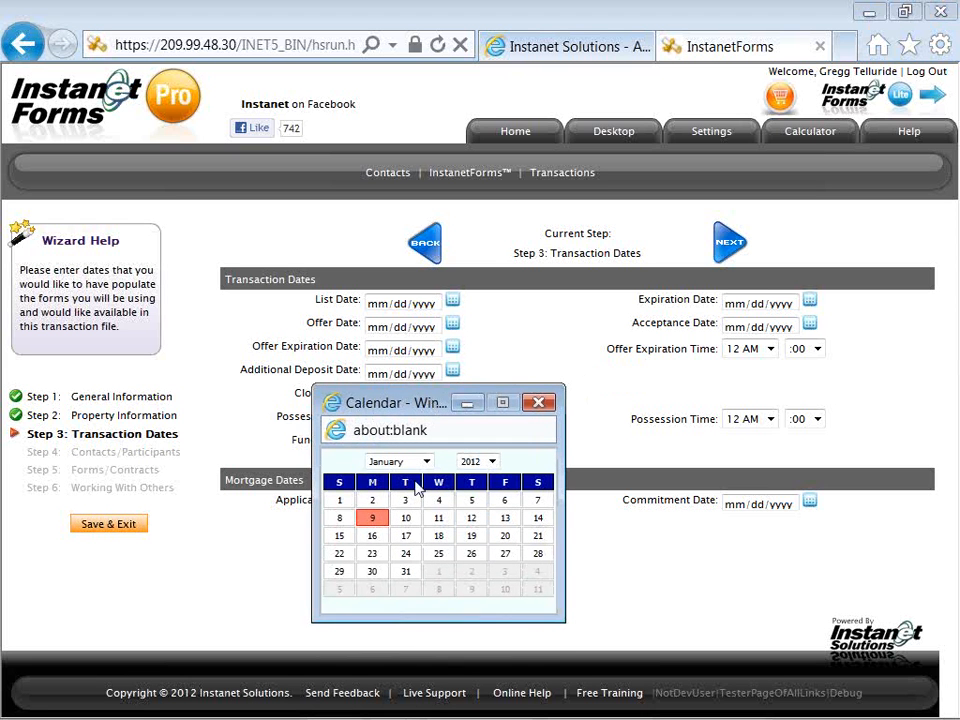
pyautogui.click(372, 592)
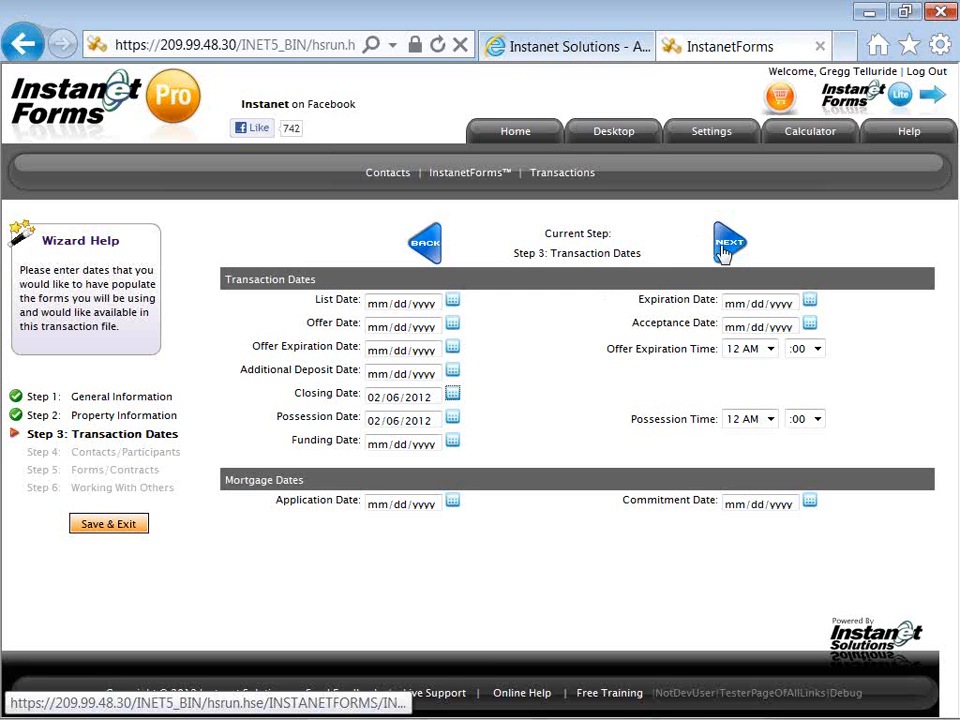
# Advance to Contacts/Participants and add a new transaction contact of type Buyer
pyautogui.click(726, 248)
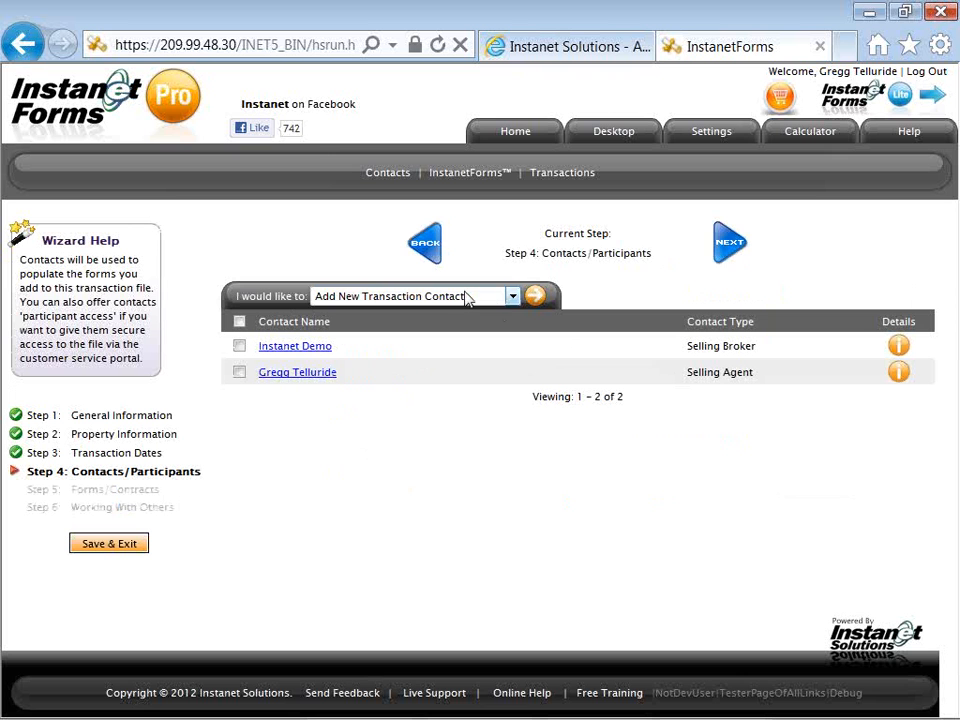
pyautogui.click(535, 310)
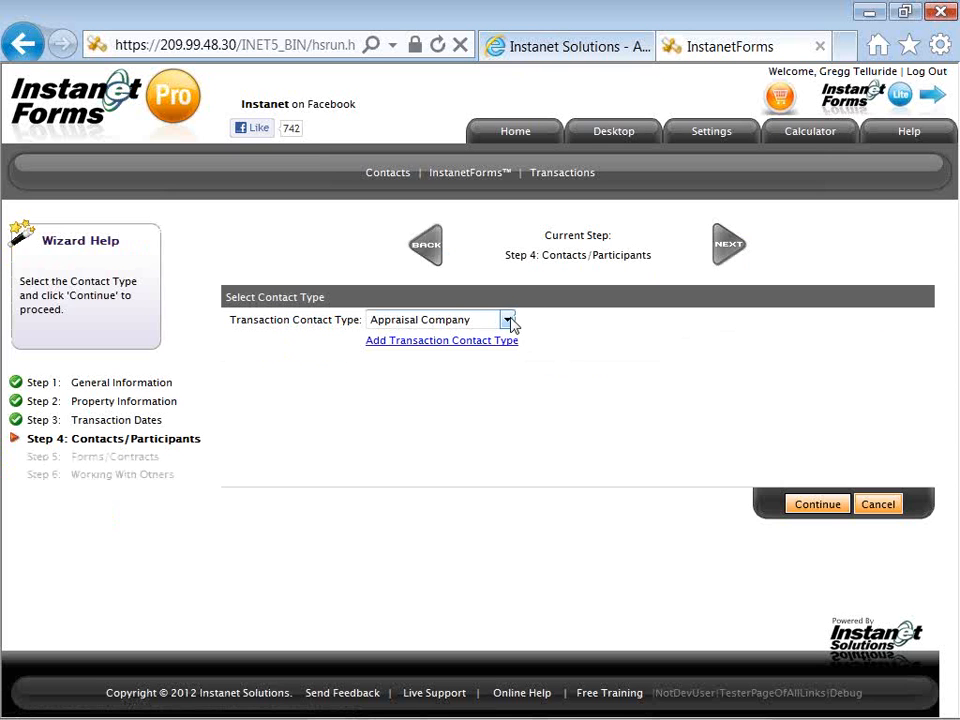
pyautogui.click(508, 320)
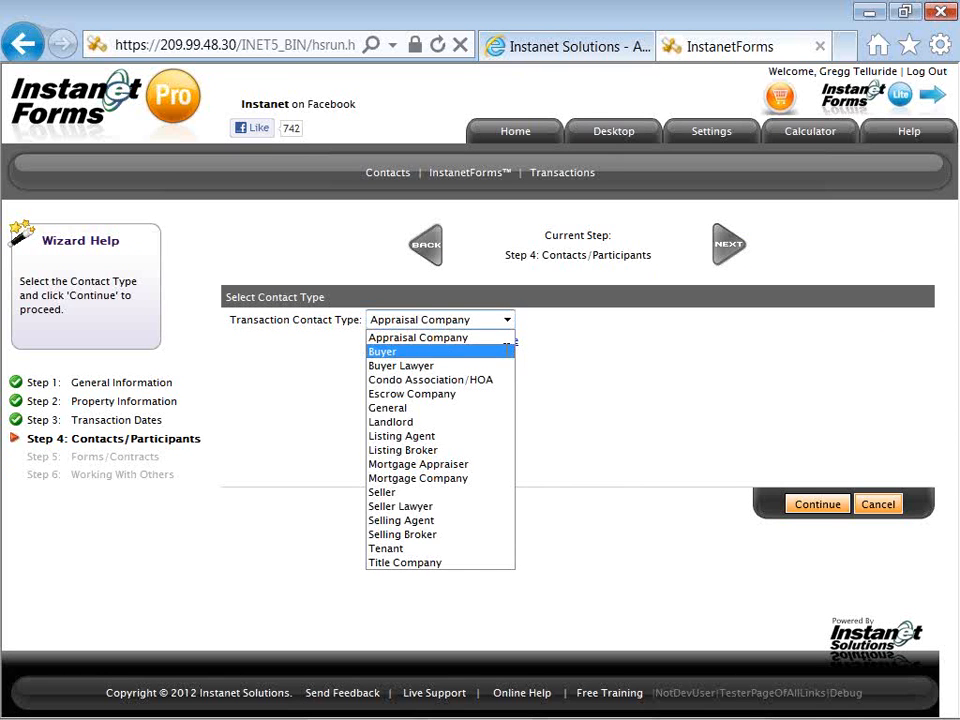
pyautogui.click(507, 352)
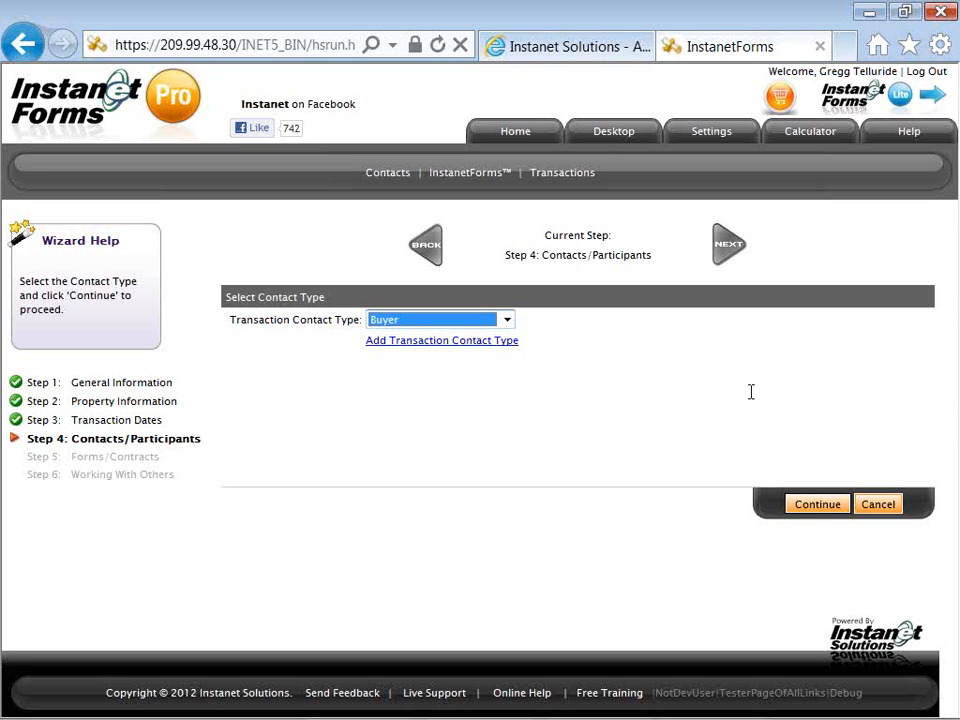
pyautogui.click(800, 505)
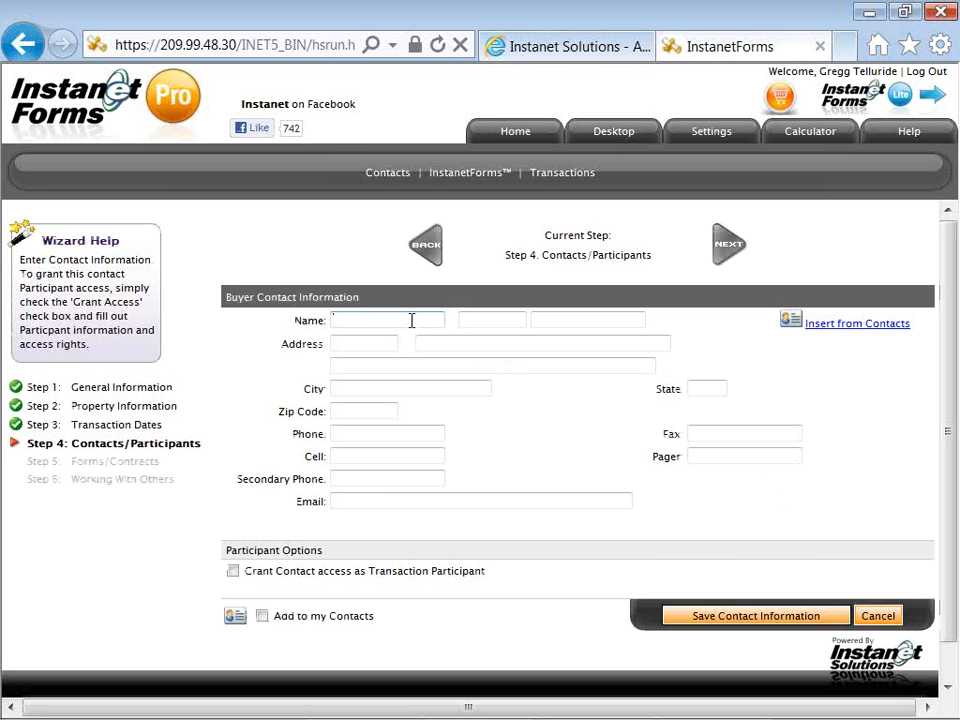
# Enter the buyer's first and last name, cell number and e-mail, and tick Add to my Contacts
pyautogui.write('Pete')
pyautogui.press('Tab')
pyautogui.press('Tab')
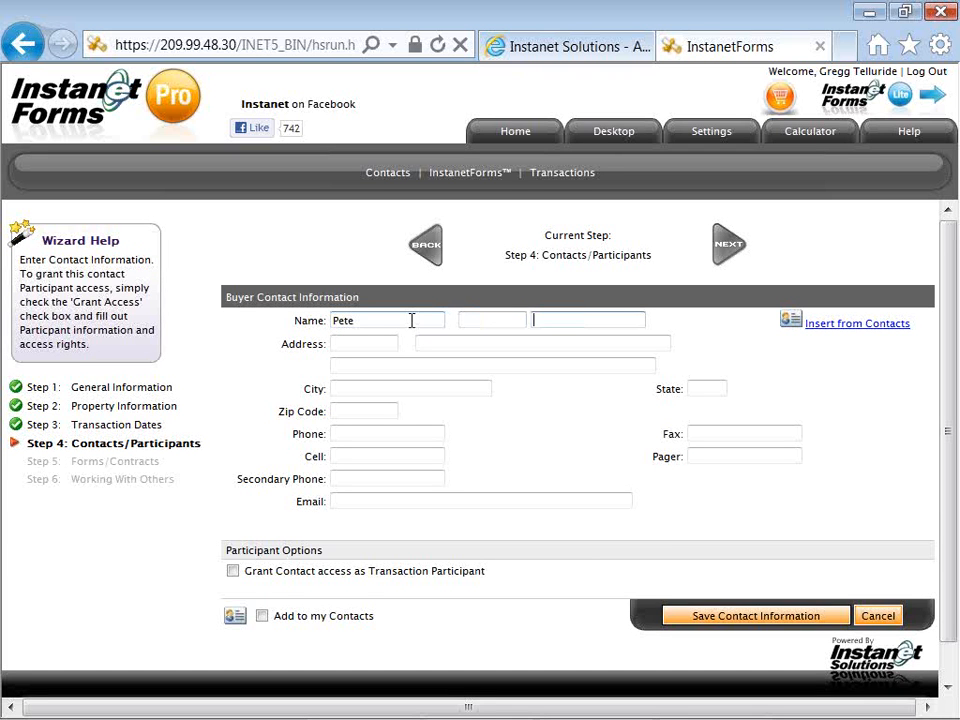
pyautogui.write('Peterson')
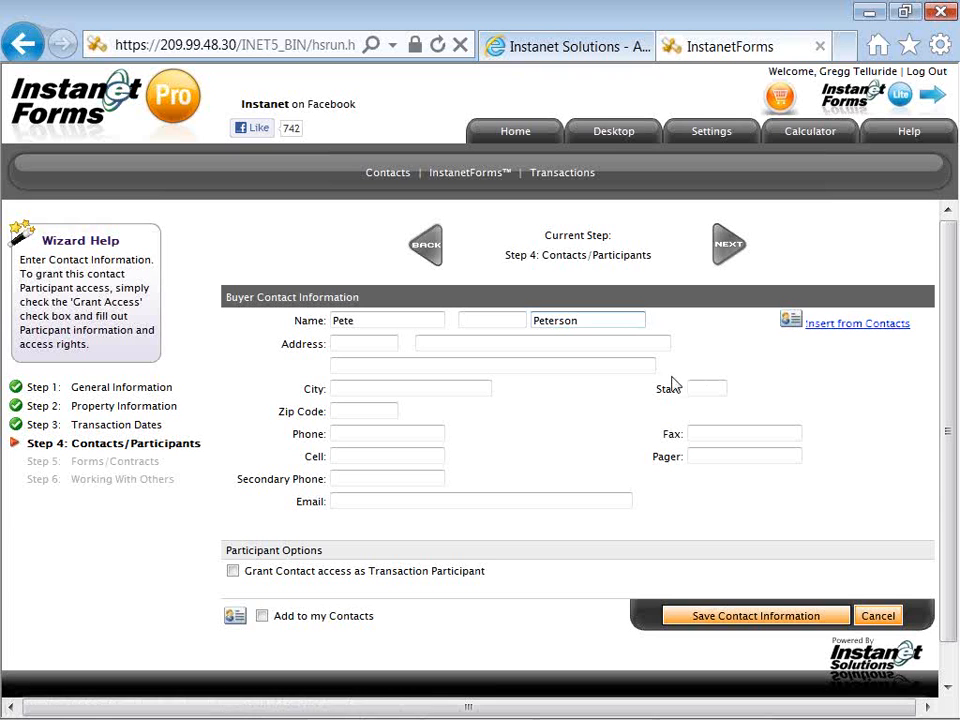
pyautogui.click(409, 450)
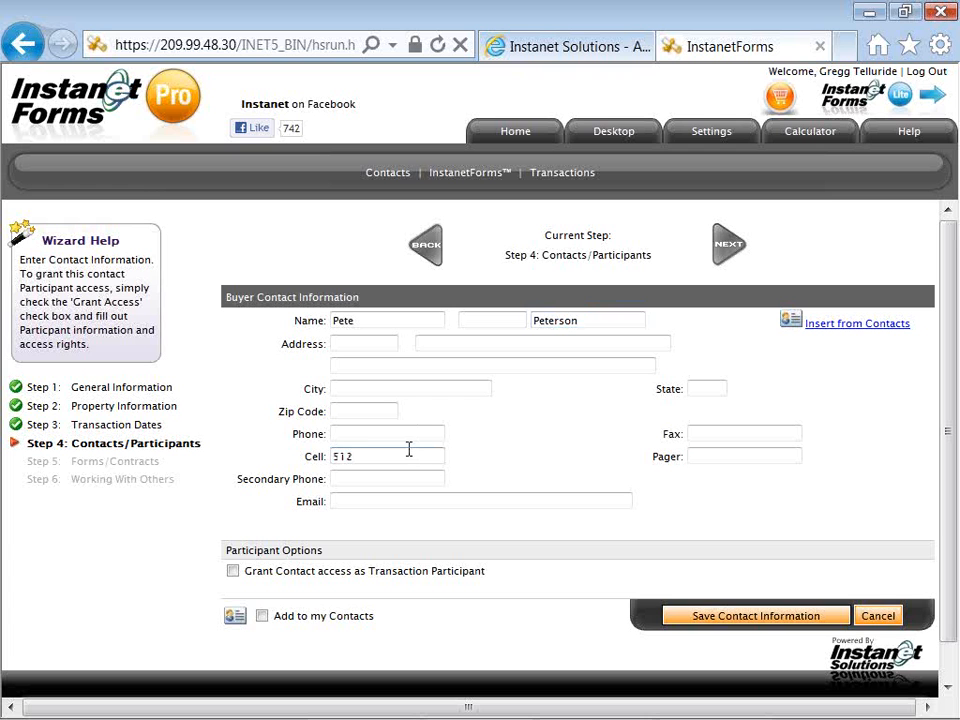
pyautogui.write('512-55')
pyautogui.write('5-121')
pyautogui.click(416, 499)
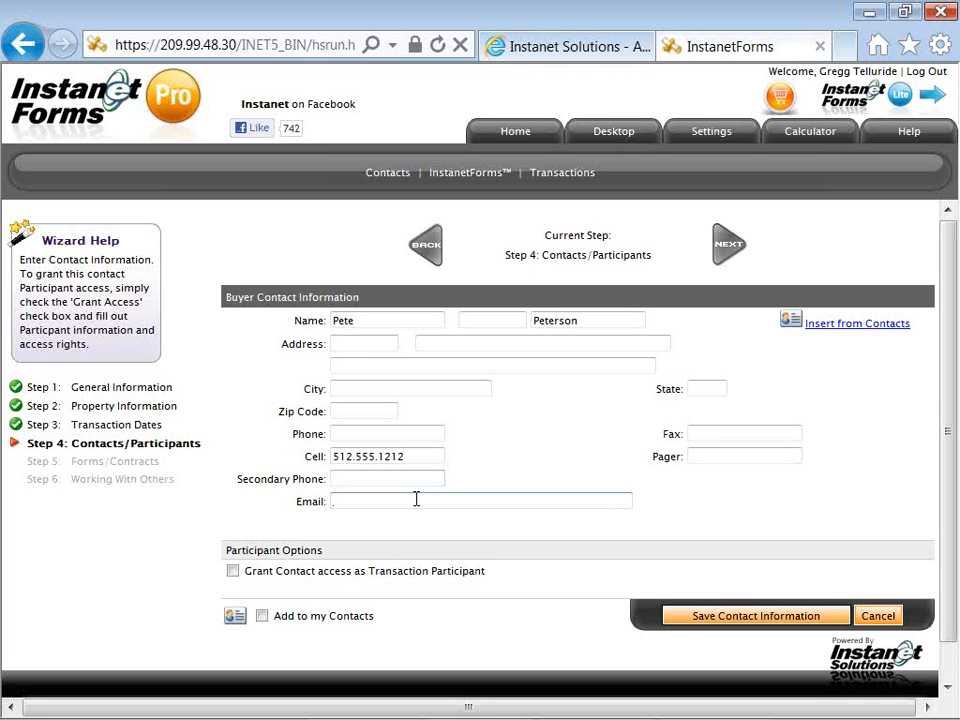
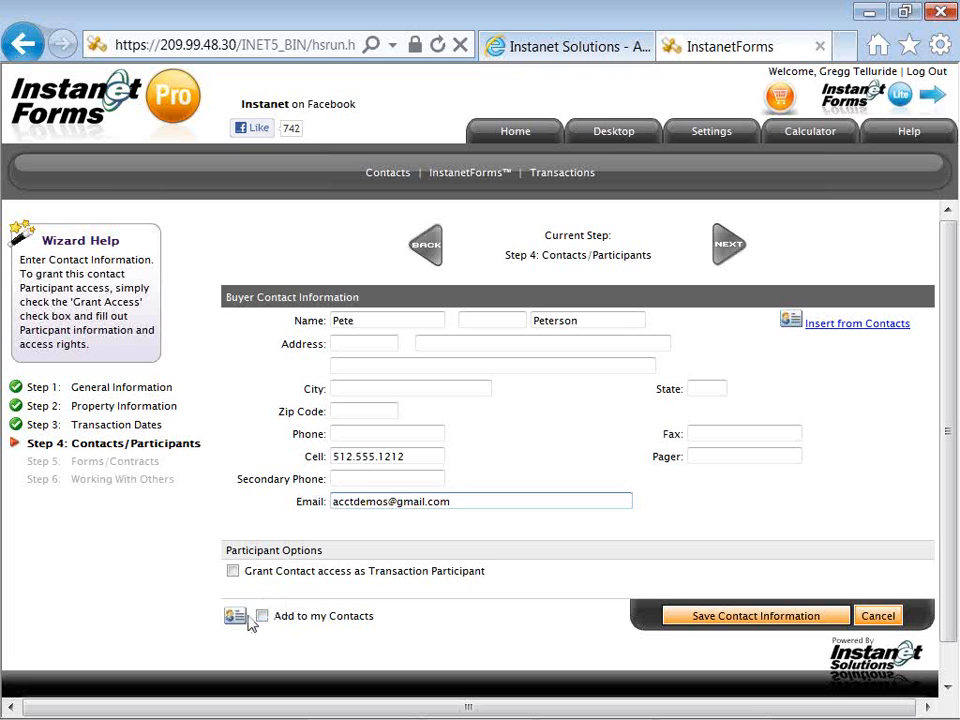
pyautogui.click(264, 616)
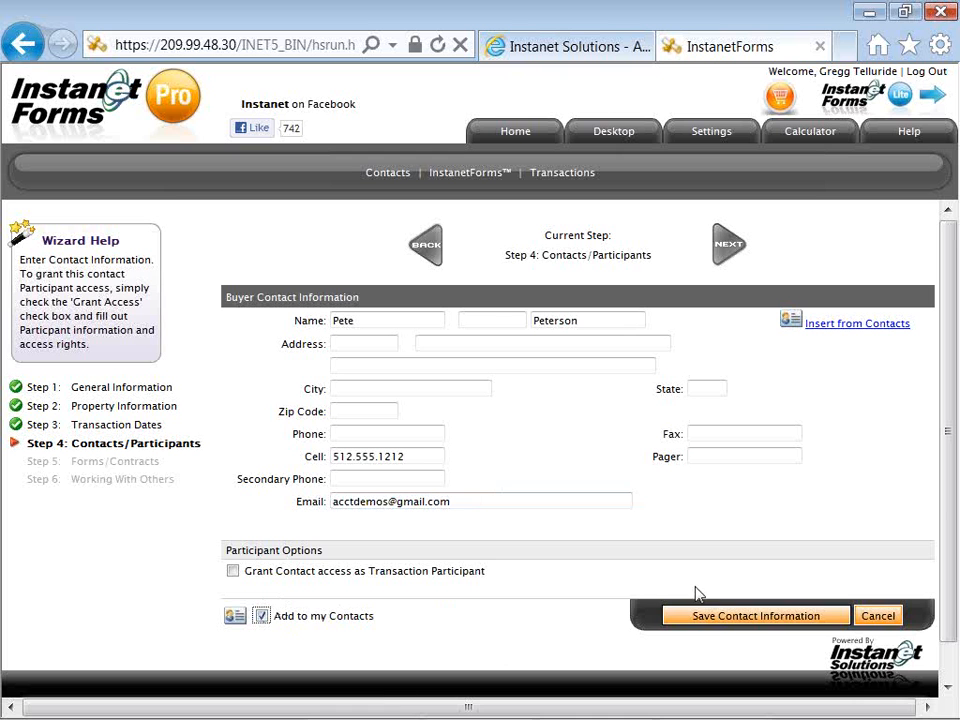
# Save the buyer's contact information and advance the wizard to Step 5: Forms/Contracts
pyautogui.click(722, 621)
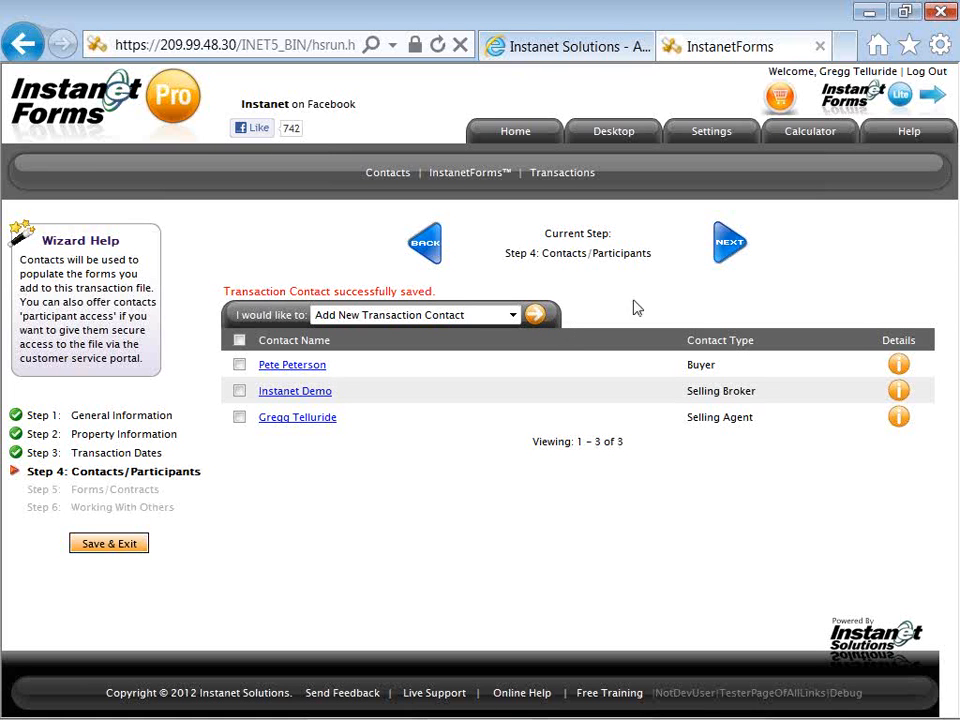
pyautogui.click(727, 265)
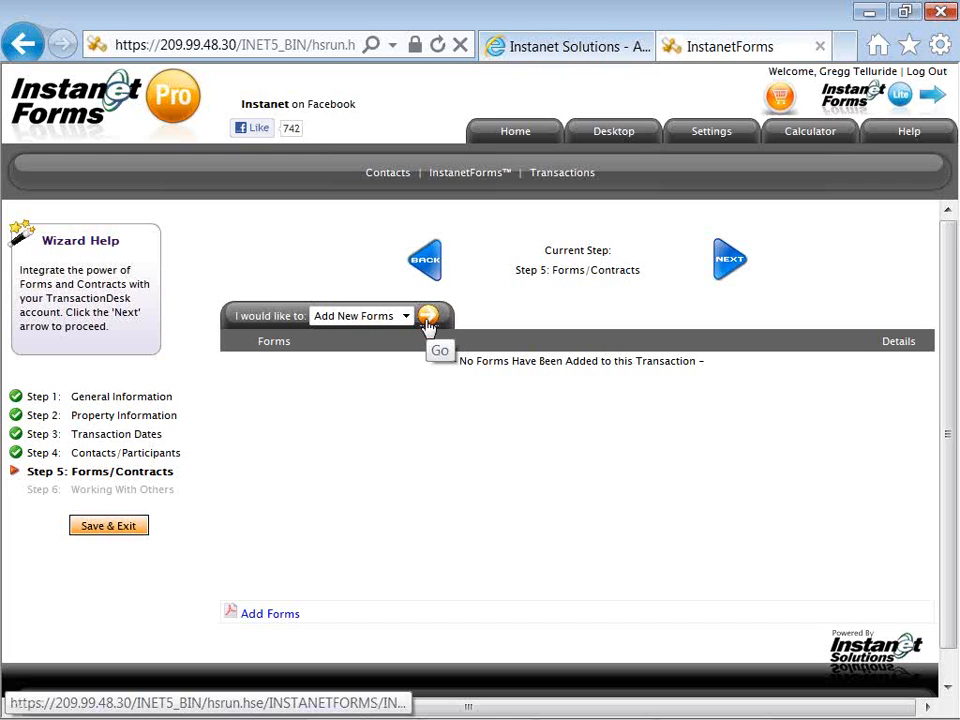
# Run Add New Forms to bring up the Import Forms/Contracts panel
pyautogui.click(428, 318)
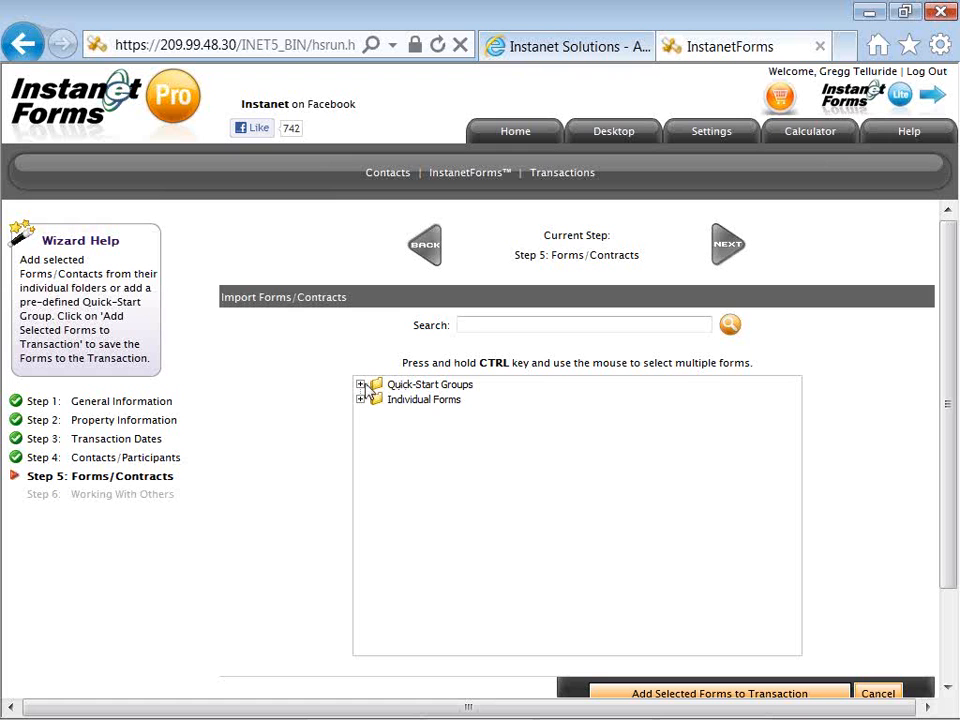
# Select Contract to Buy and Sell Real Estate (Residential) - 2012 under Individual Forms > Sales Contracts - Branded
pyautogui.click(361, 385)
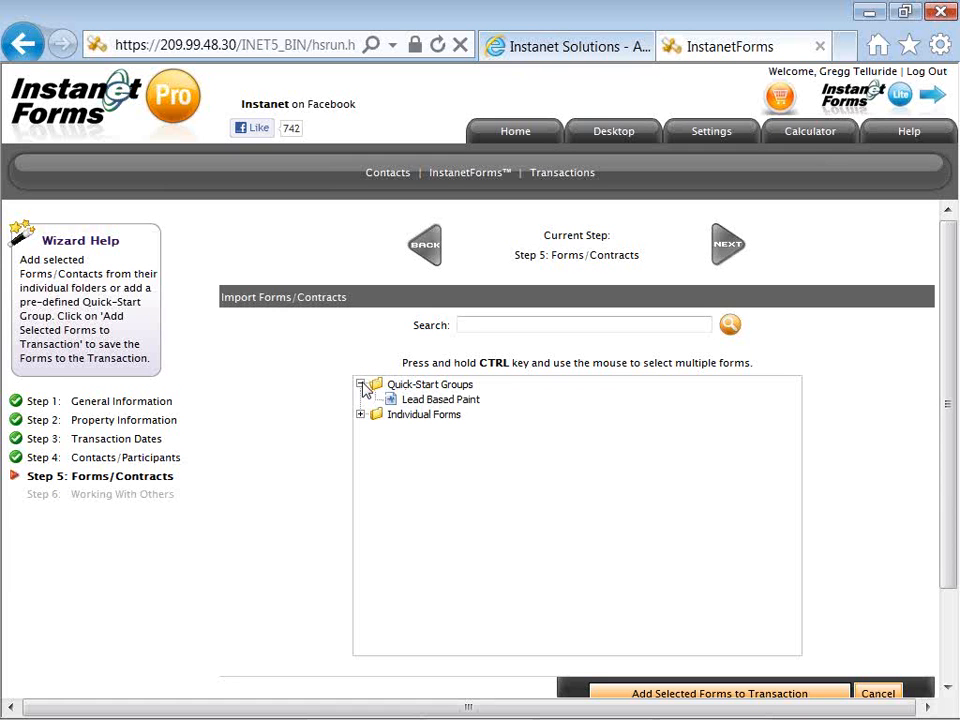
pyautogui.click(361, 385)
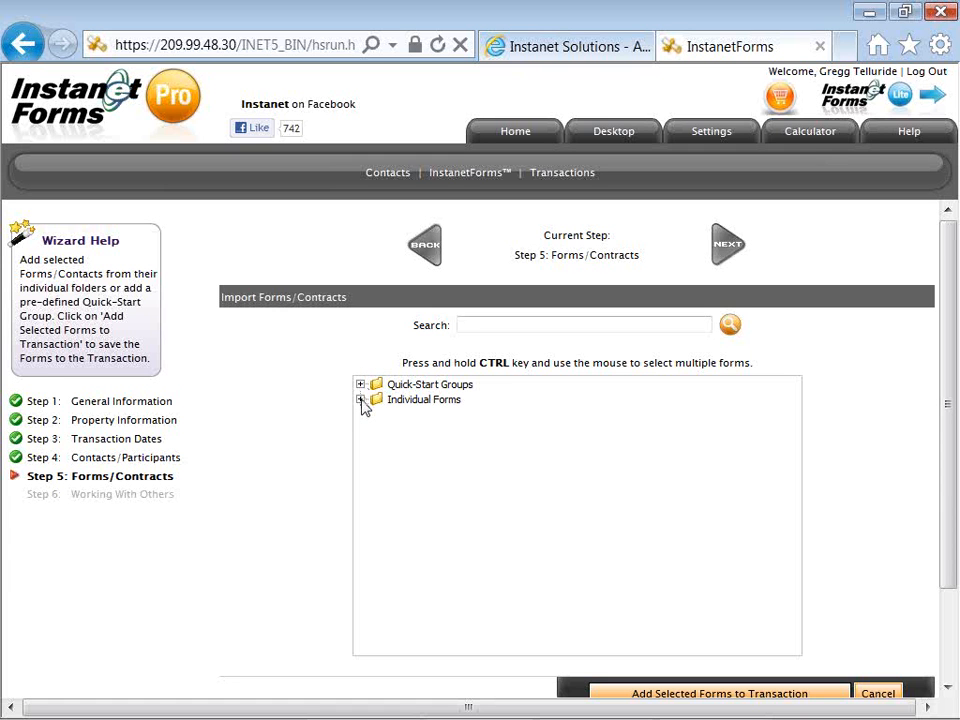
pyautogui.click(361, 400)
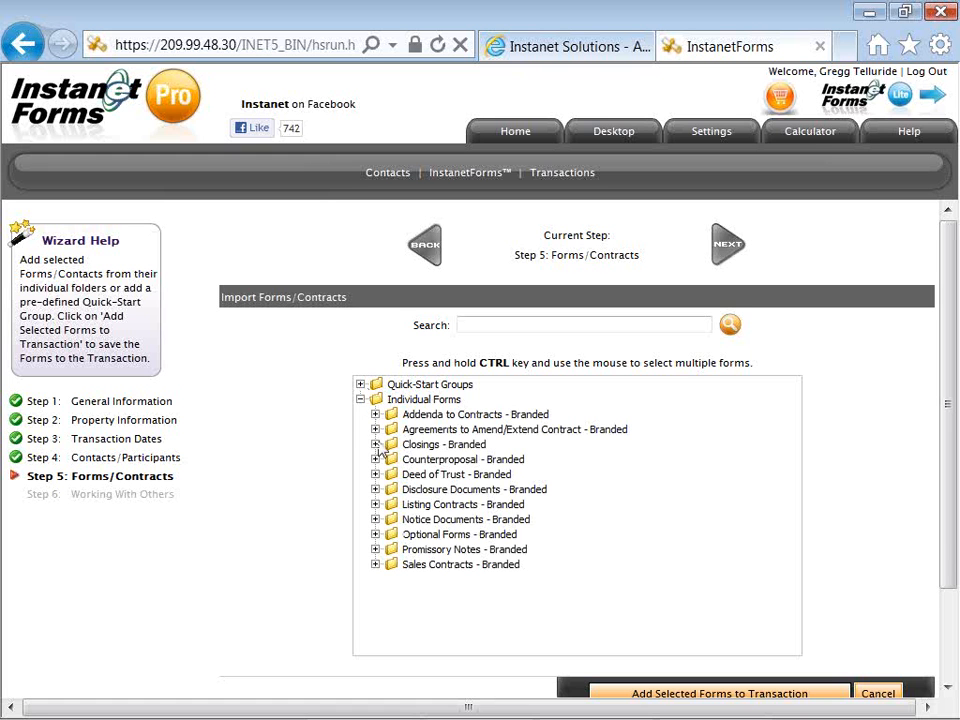
pyautogui.click(376, 566)
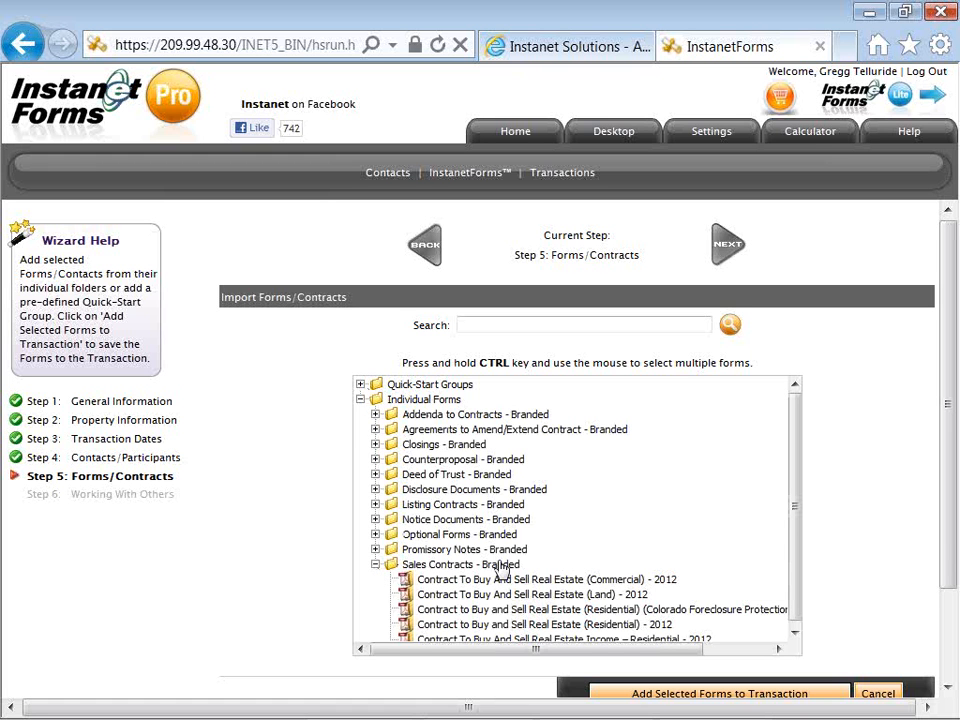
pyautogui.scroll(-2, 500, 567)
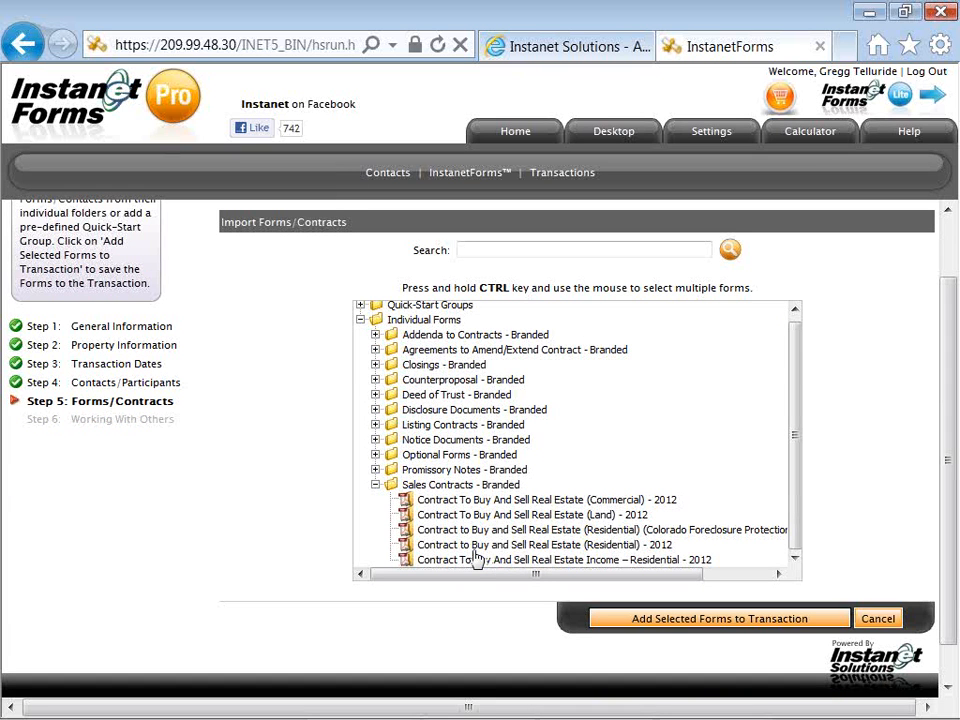
pyautogui.click(474, 548)
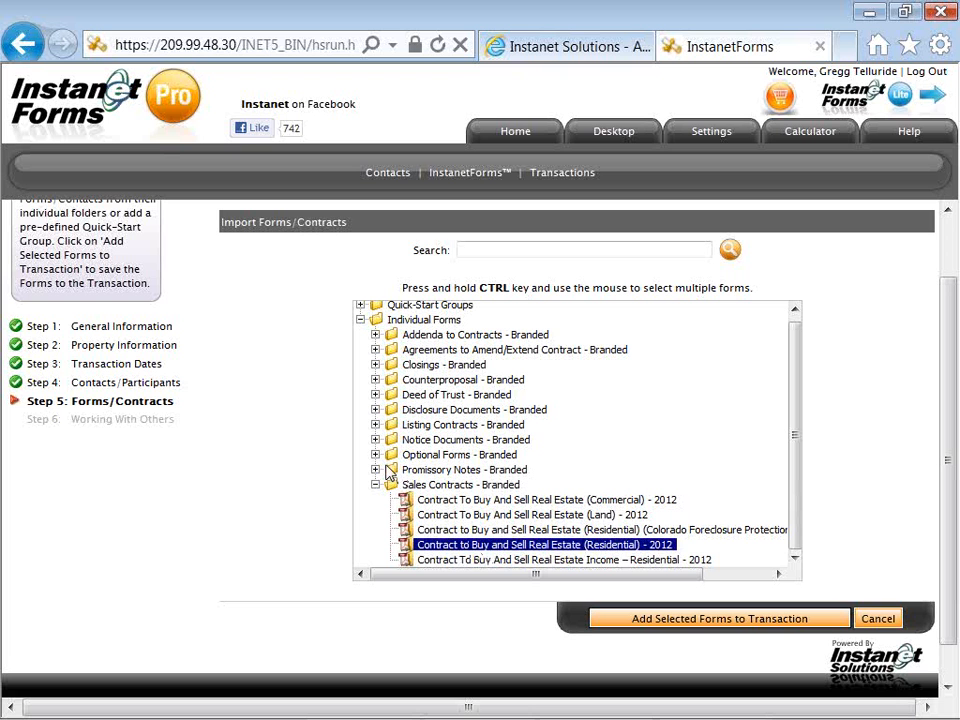
# Also select Worksheet For Closing Statement, Brokerage Disclosure to Buyer - Tenant - 2011, and Residential Addendum To Contract
pyautogui.click(375, 455)
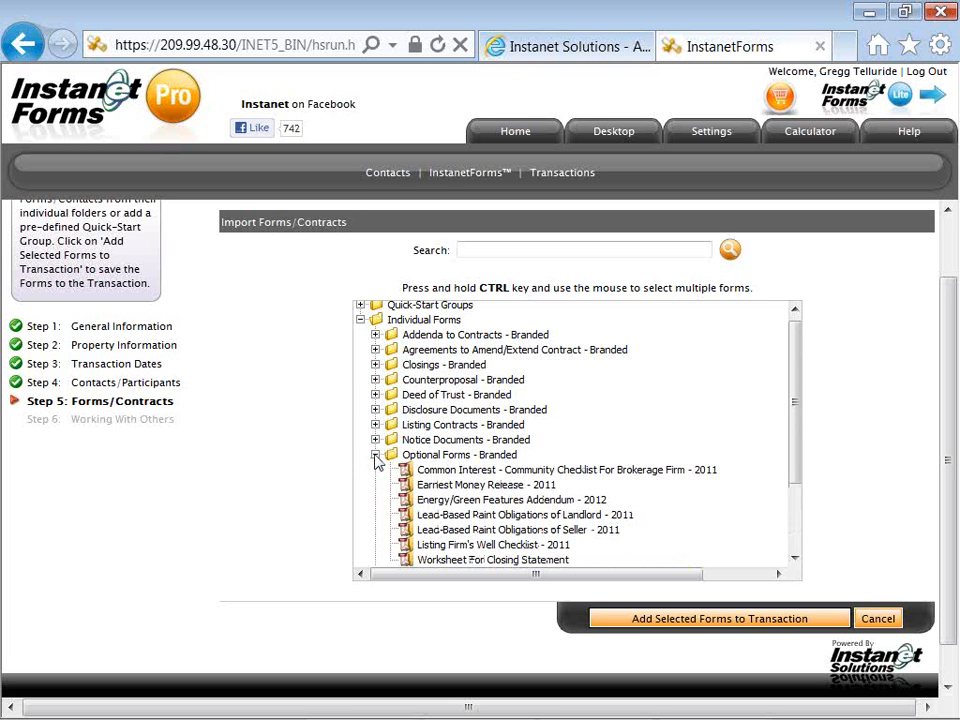
pyautogui.scroll(-1, 375, 463)
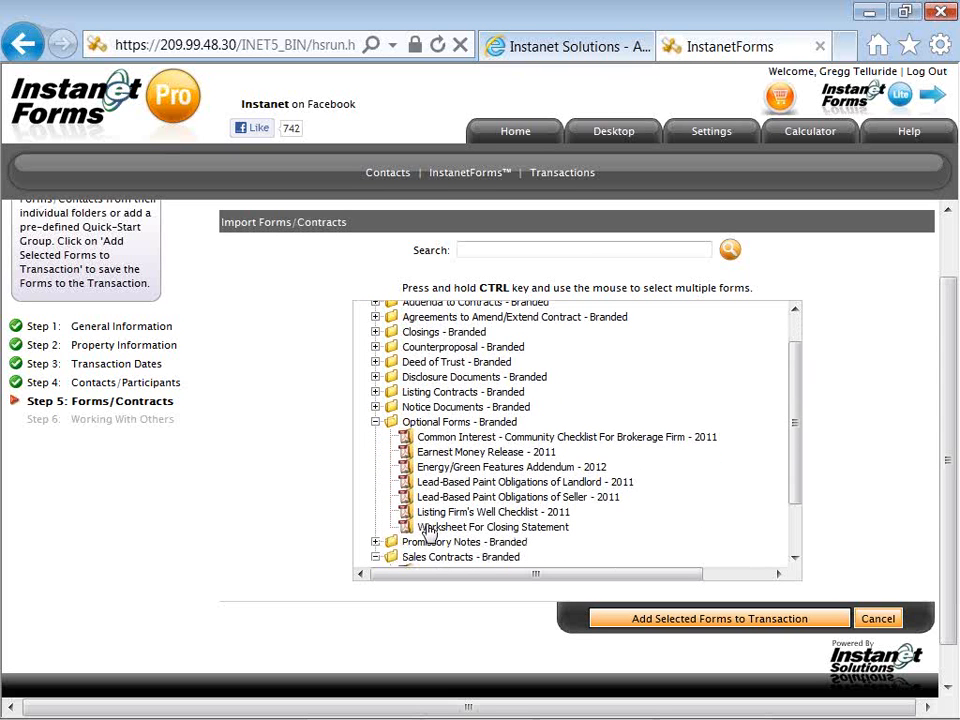
pyautogui.click(427, 528)
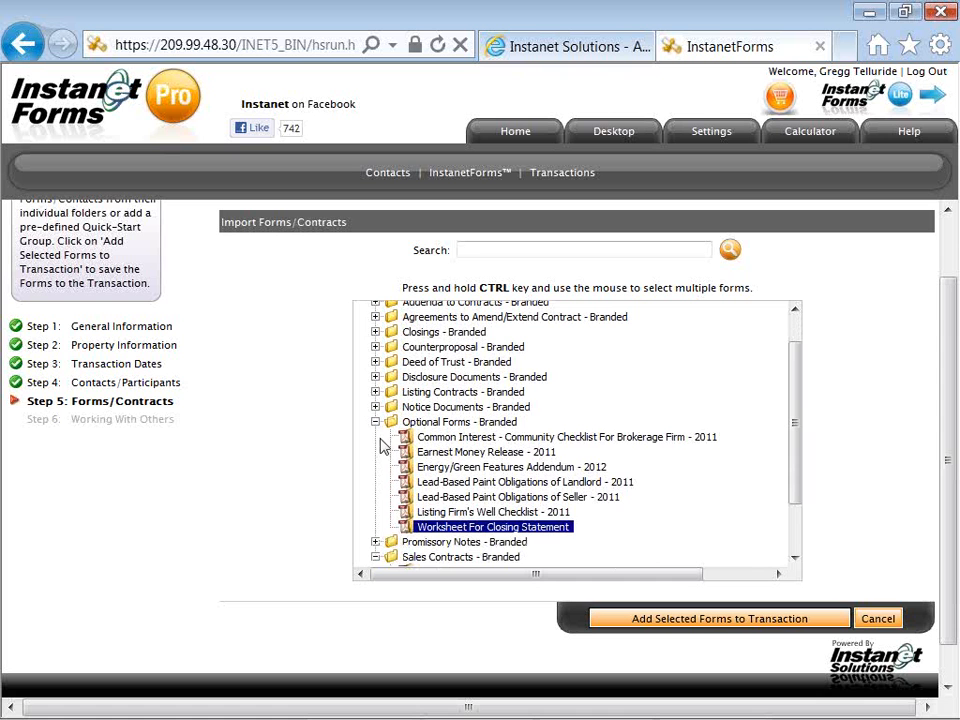
pyautogui.click(375, 378)
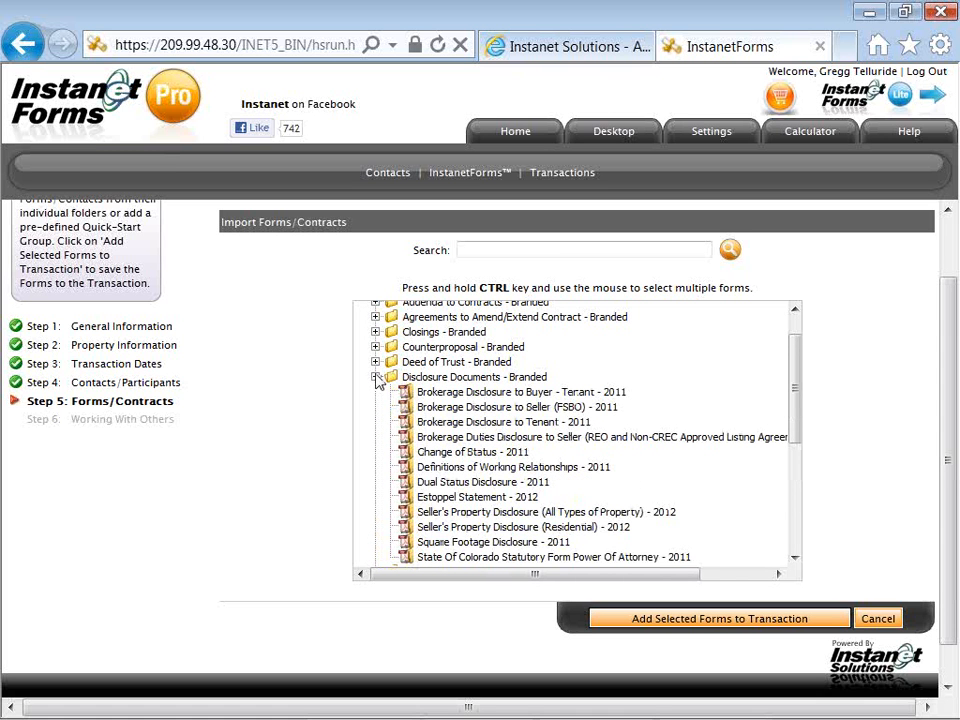
pyautogui.click(423, 396)
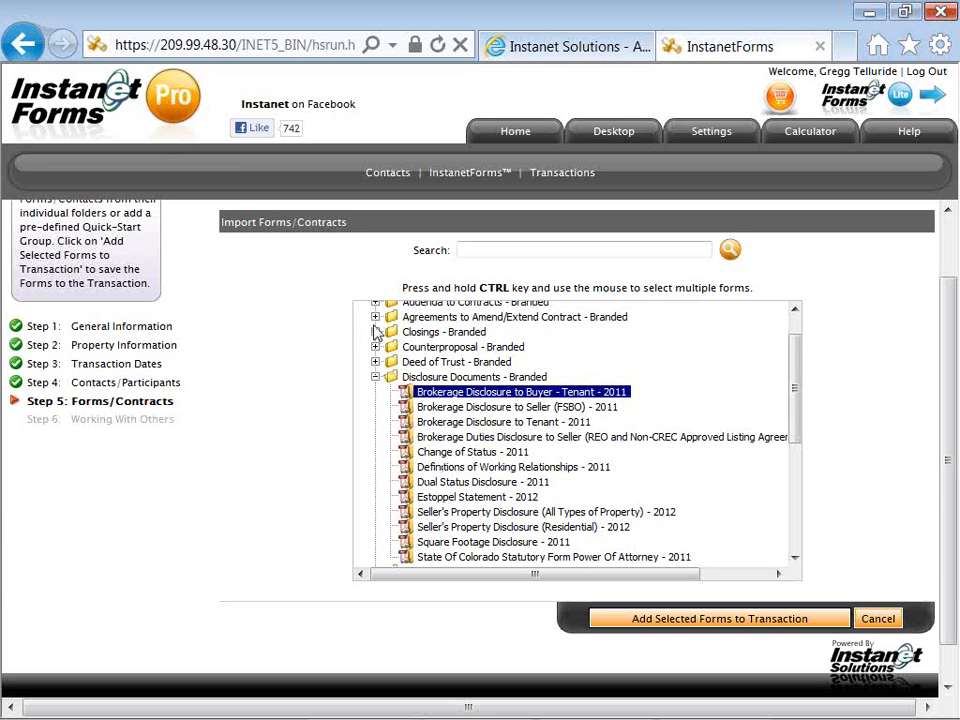
pyautogui.click(375, 317)
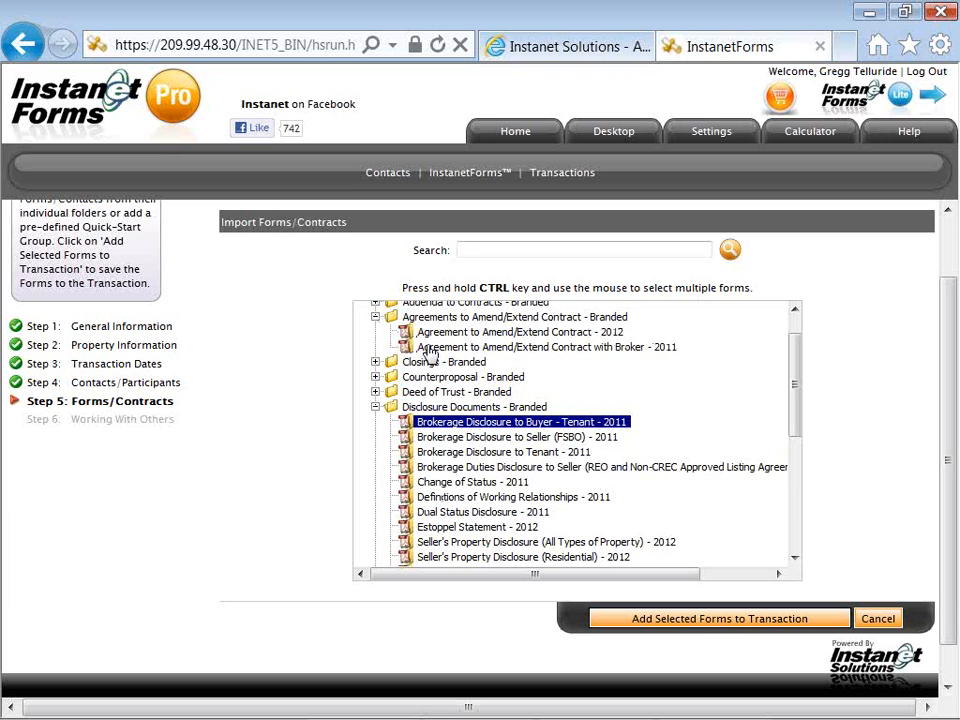
pyautogui.click(375, 303)
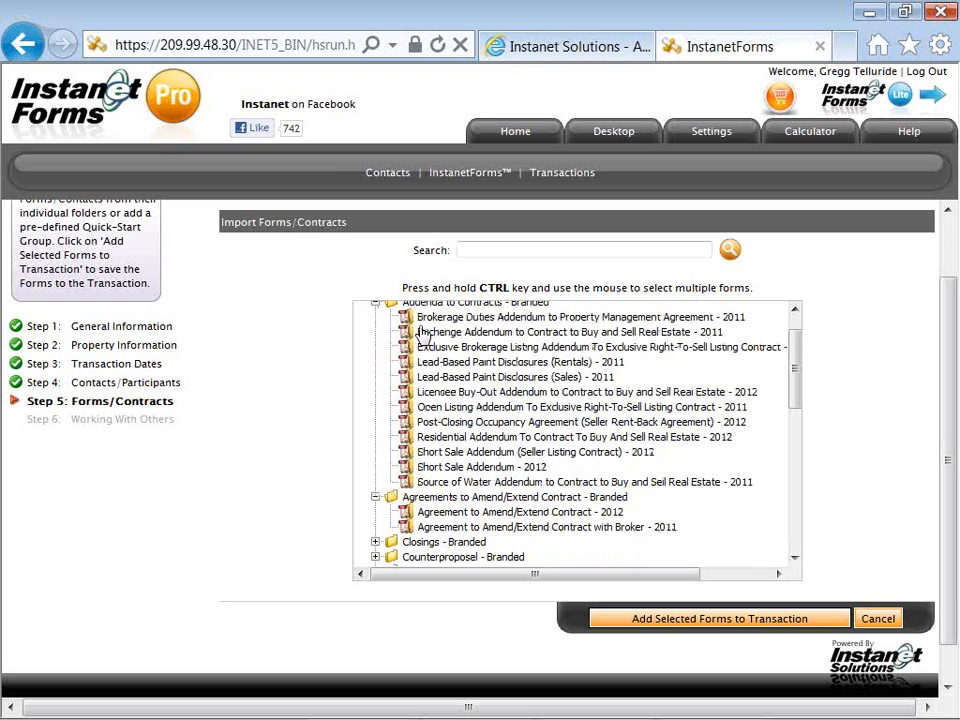
pyautogui.click(424, 440)
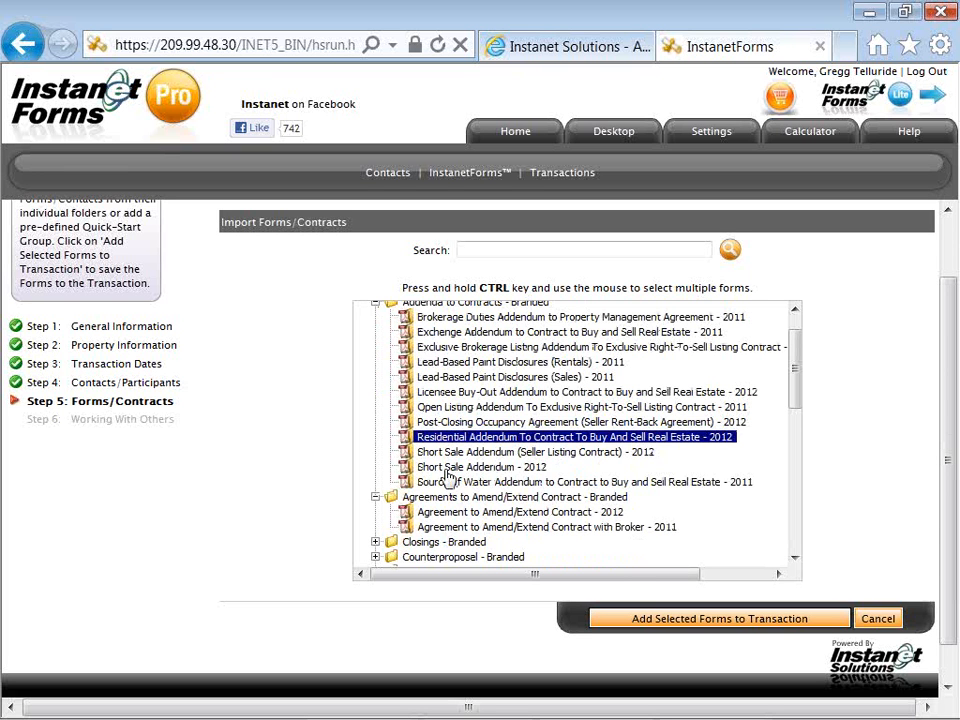
# Add the four selected forms, ending with the Residential Addendum, to the transaction
pyautogui.click(666, 625)
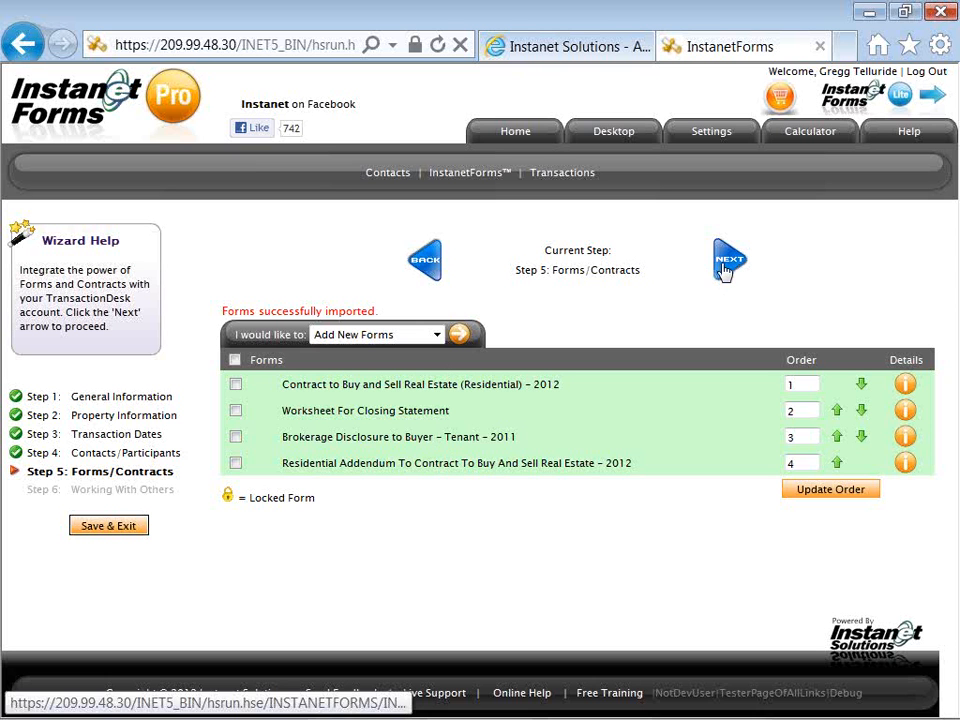
# Advance the wizard from Forms/Contracts to Step 6: Working With Others
pyautogui.click(728, 264)
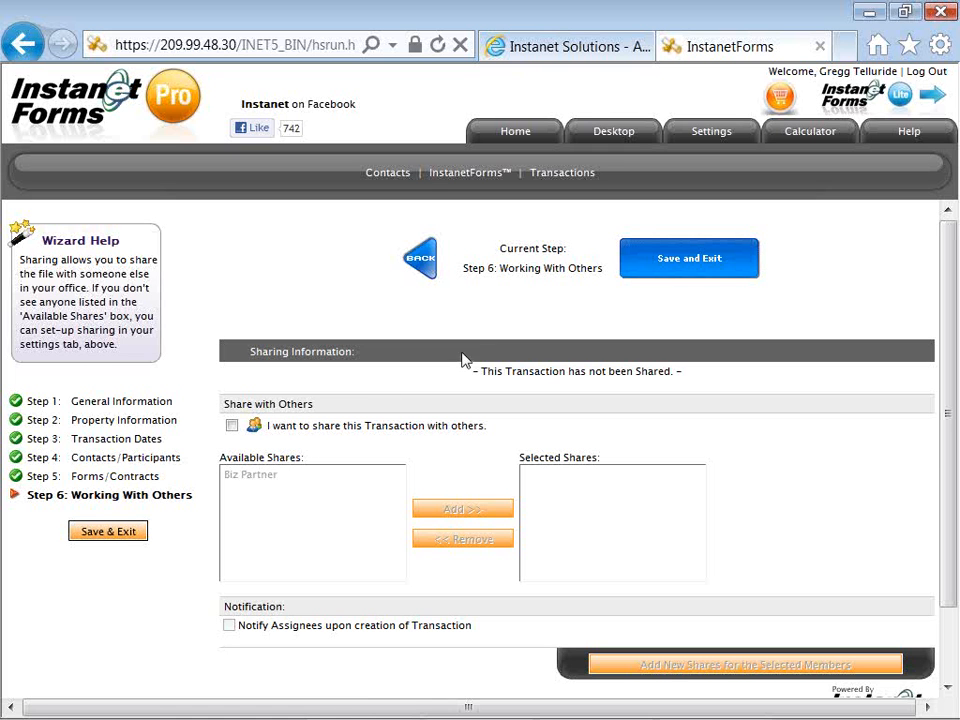
# Save and exit the wizard to reach the transaction overview with three contacts and four forms
pyautogui.click(663, 274)
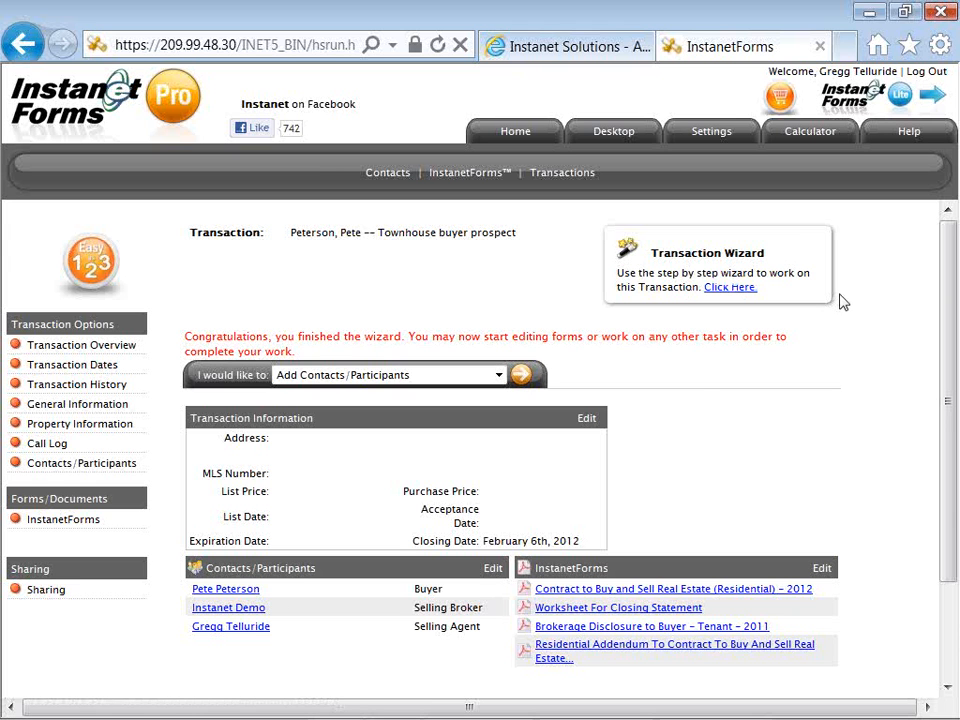
pyautogui.hotkey('alt', 'Tab')
pyautogui.hotkey('alt', 'Tab')
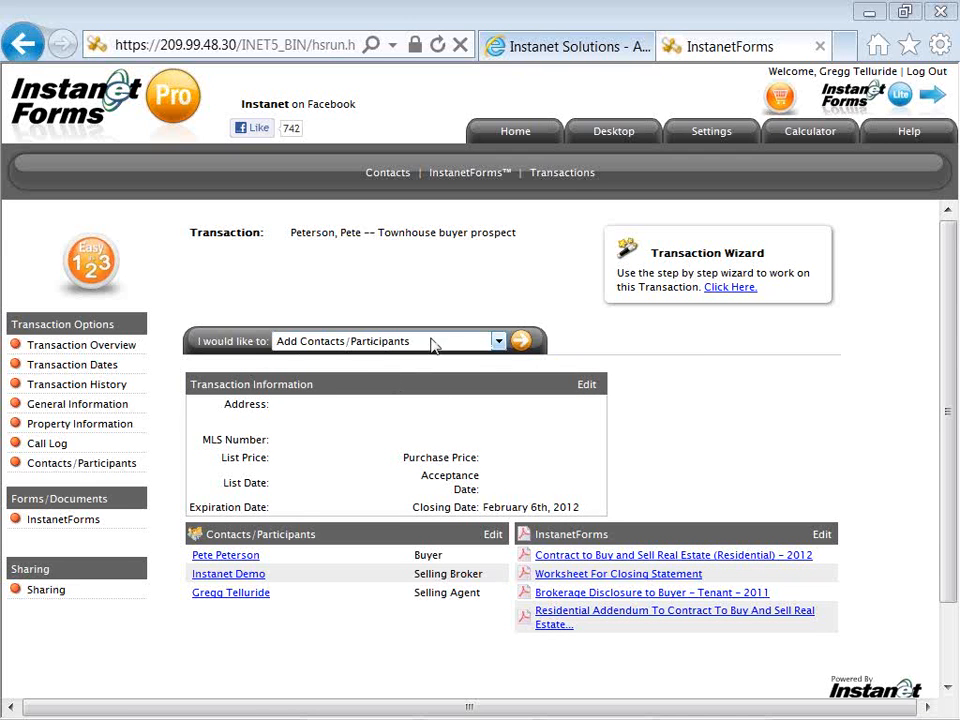
# Import Telluride MLS Single Family Residential data for Property MLS ID 25622
pyautogui.click(497, 344)
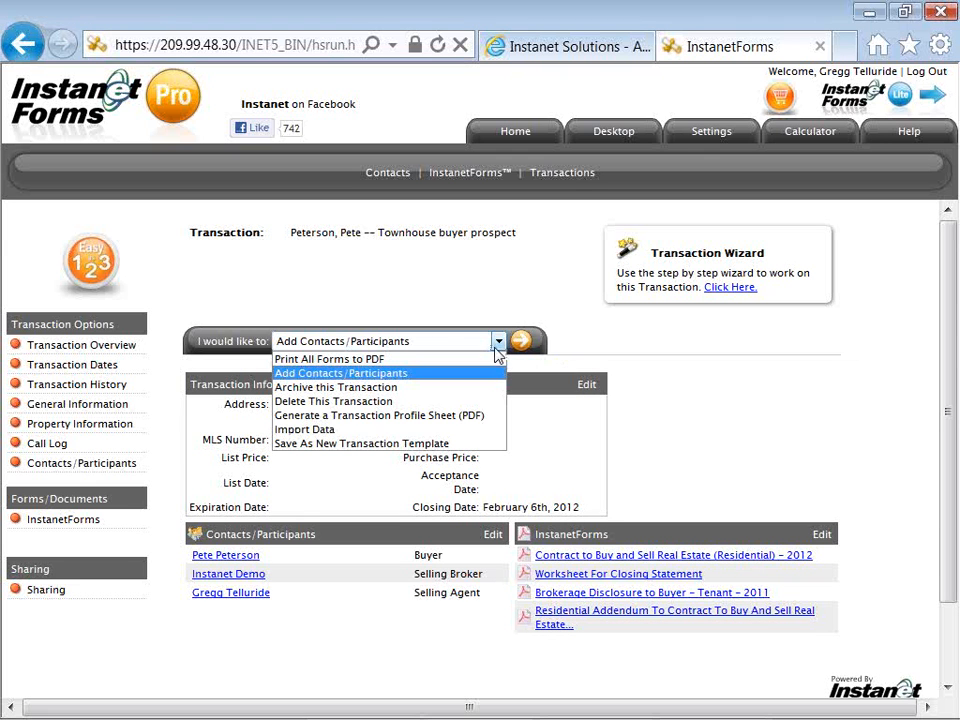
pyautogui.click(478, 430)
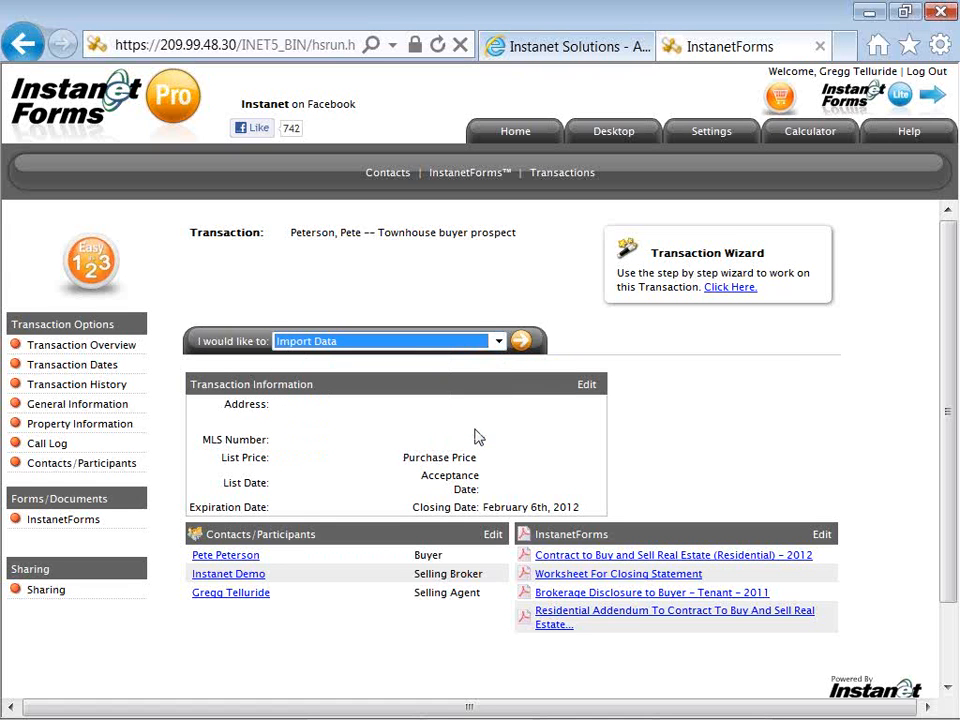
pyautogui.click(518, 350)
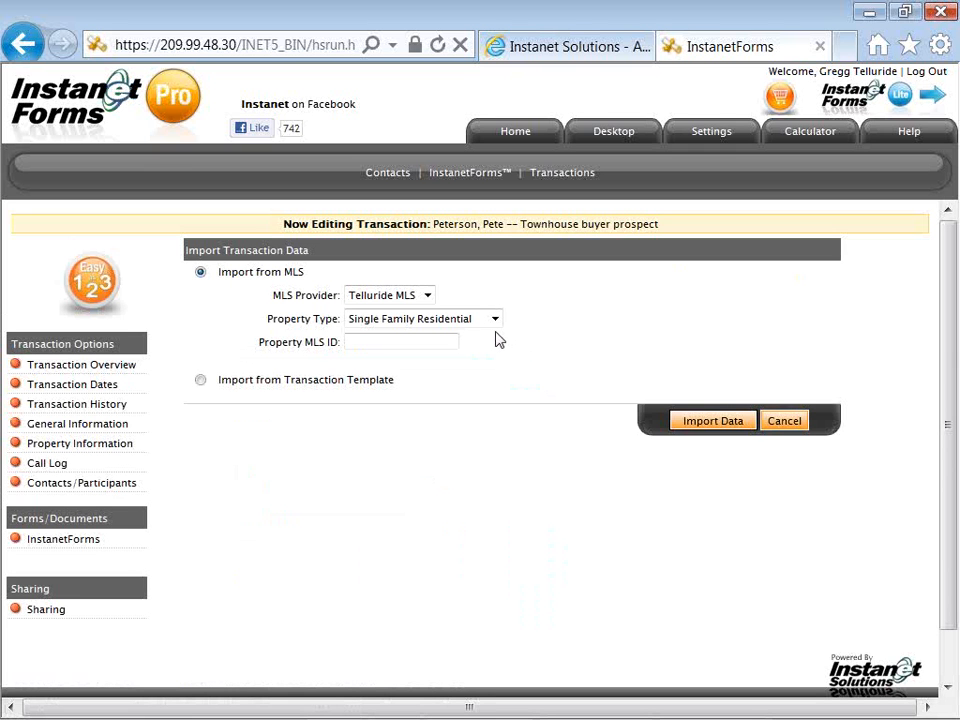
pyautogui.rightClick(400, 338)
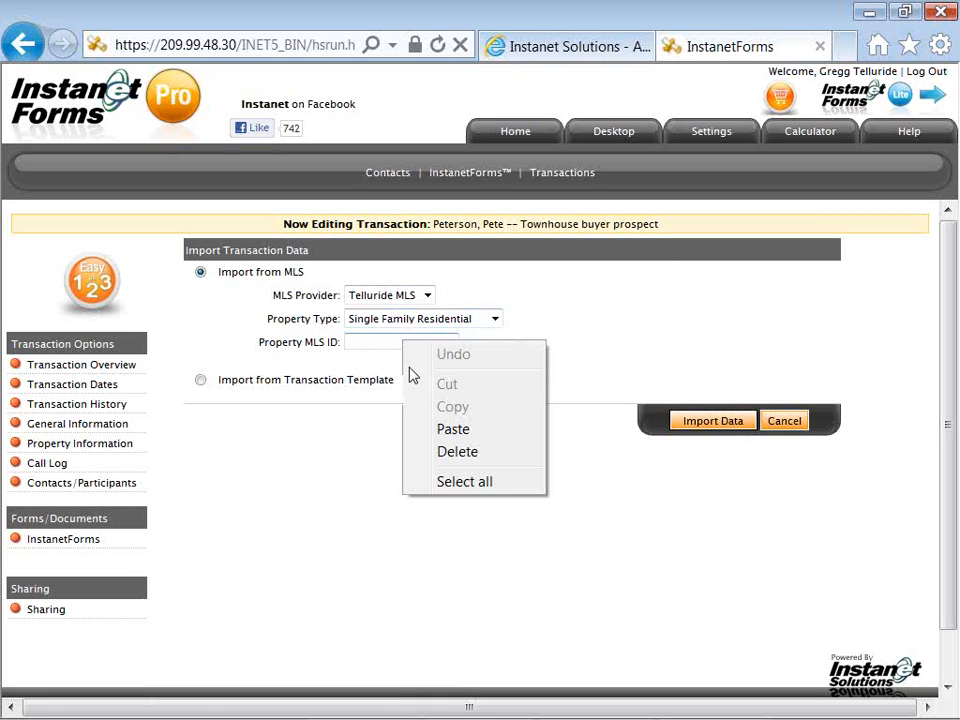
pyautogui.click(424, 427)
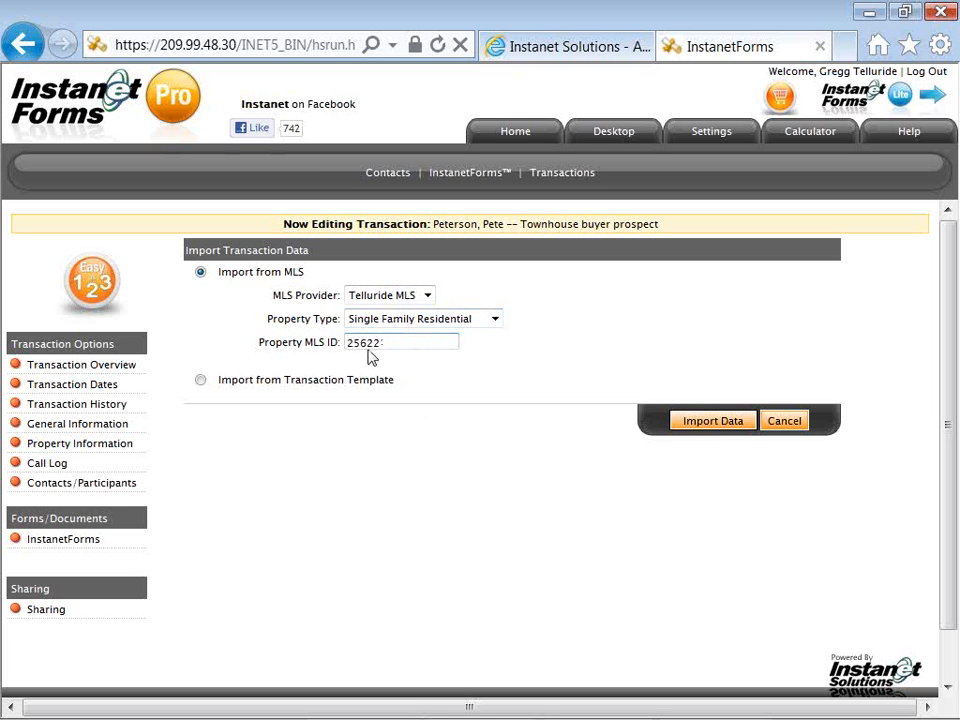
pyautogui.click(690, 426)
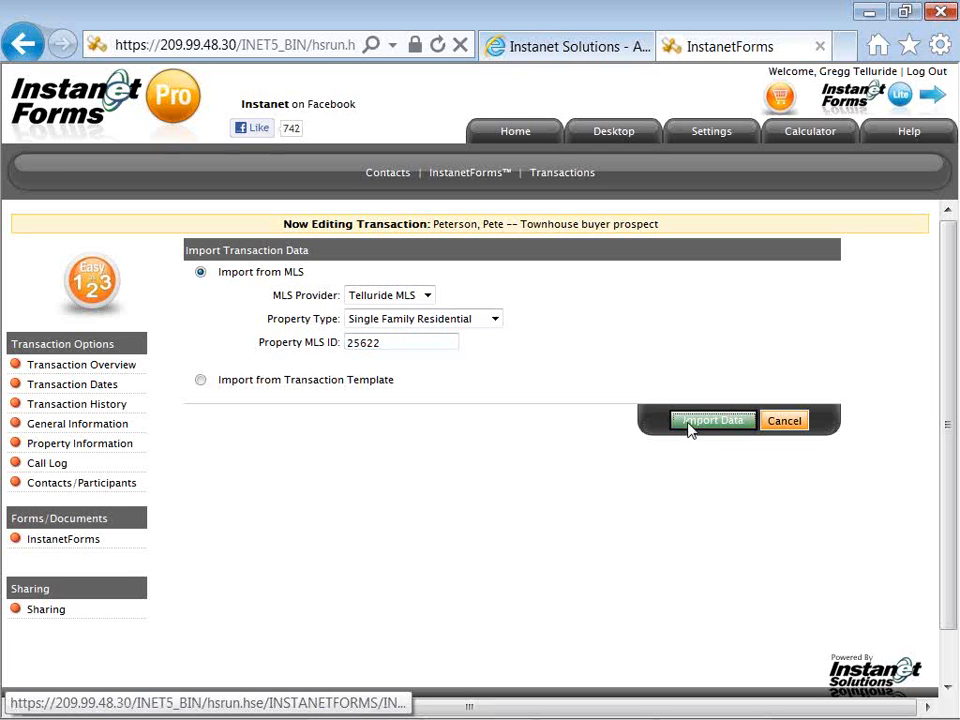
# Retry the MLS import of listing 25622 with Condominium as the property type
pyautogui.click(490, 367)
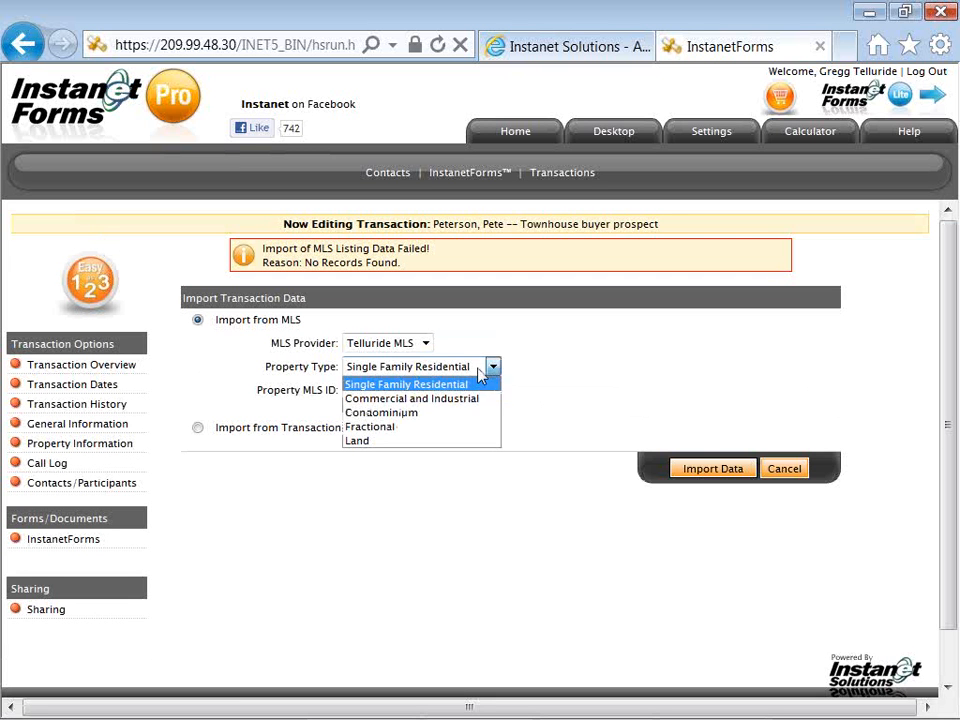
pyautogui.click(465, 413)
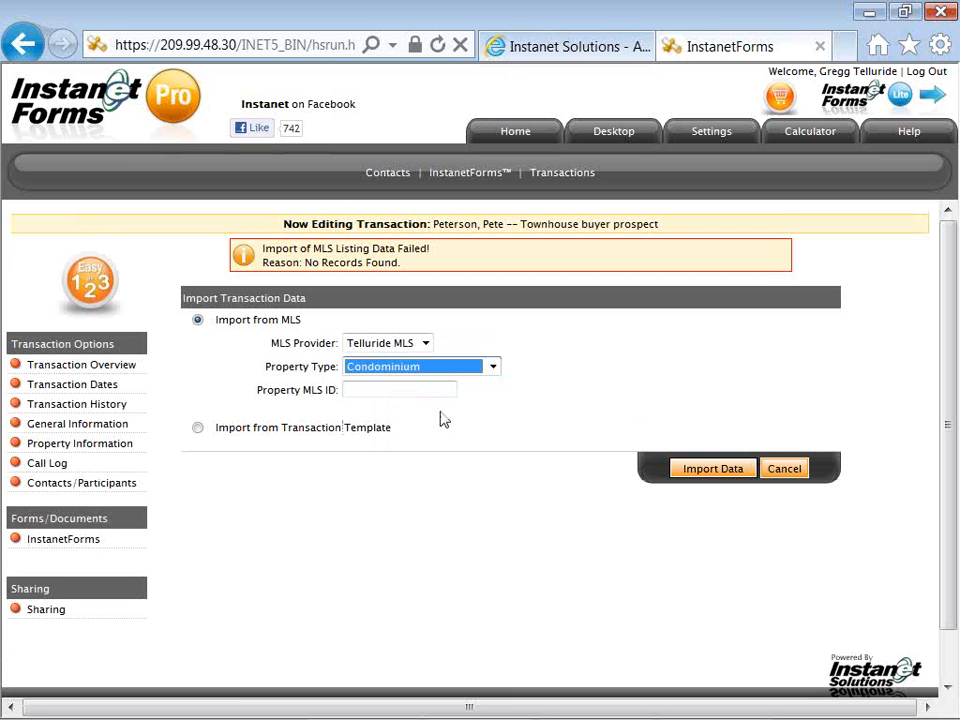
pyautogui.rightClick(423, 391)
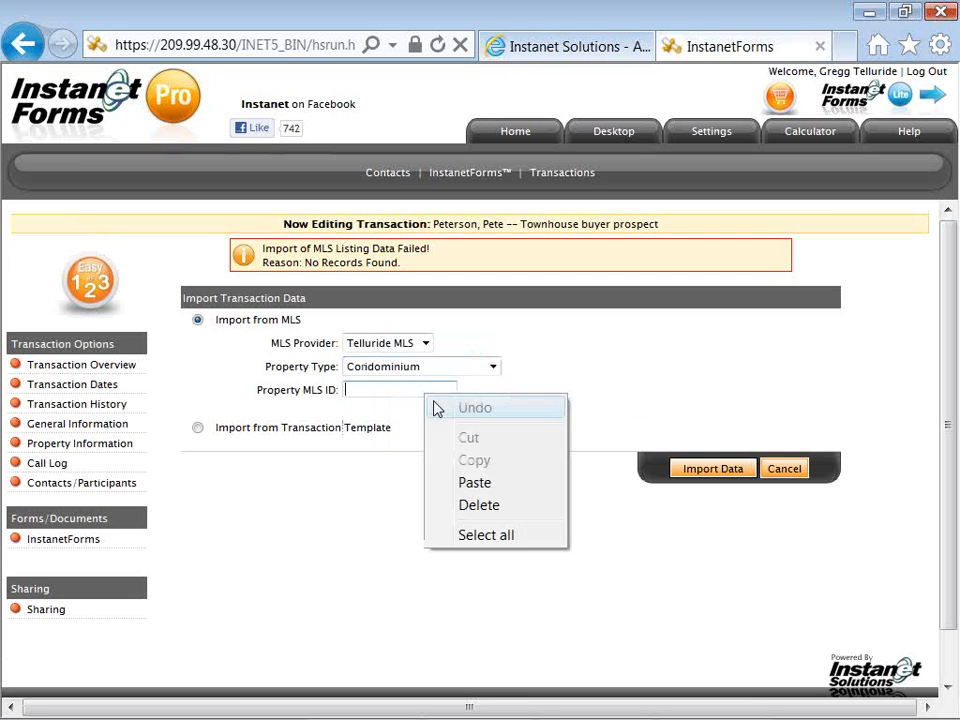
pyautogui.click(474, 483)
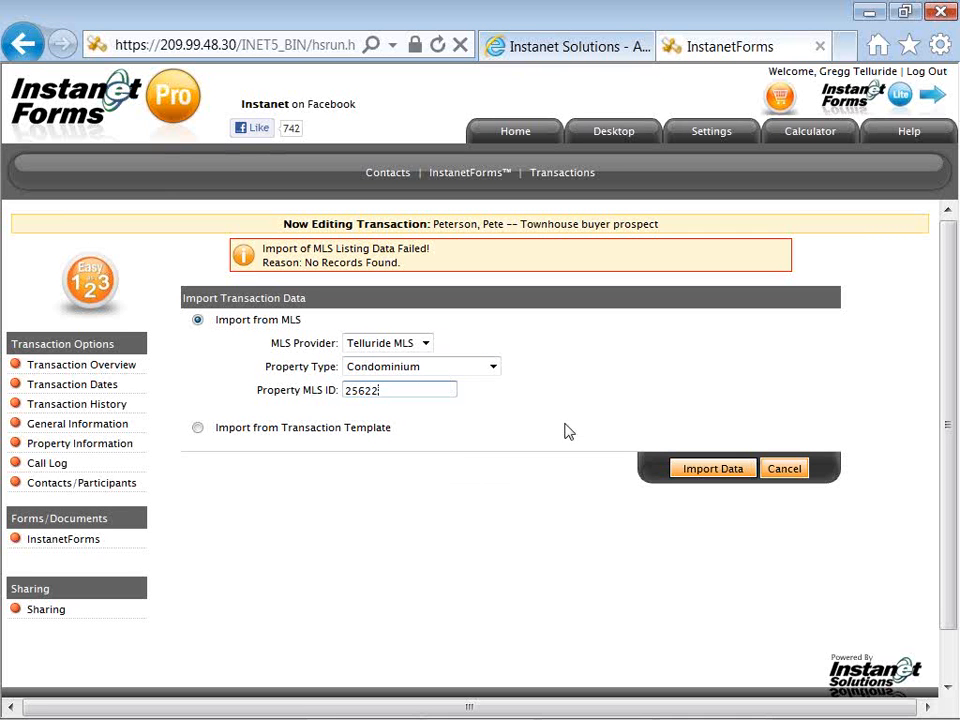
pyautogui.click(686, 470)
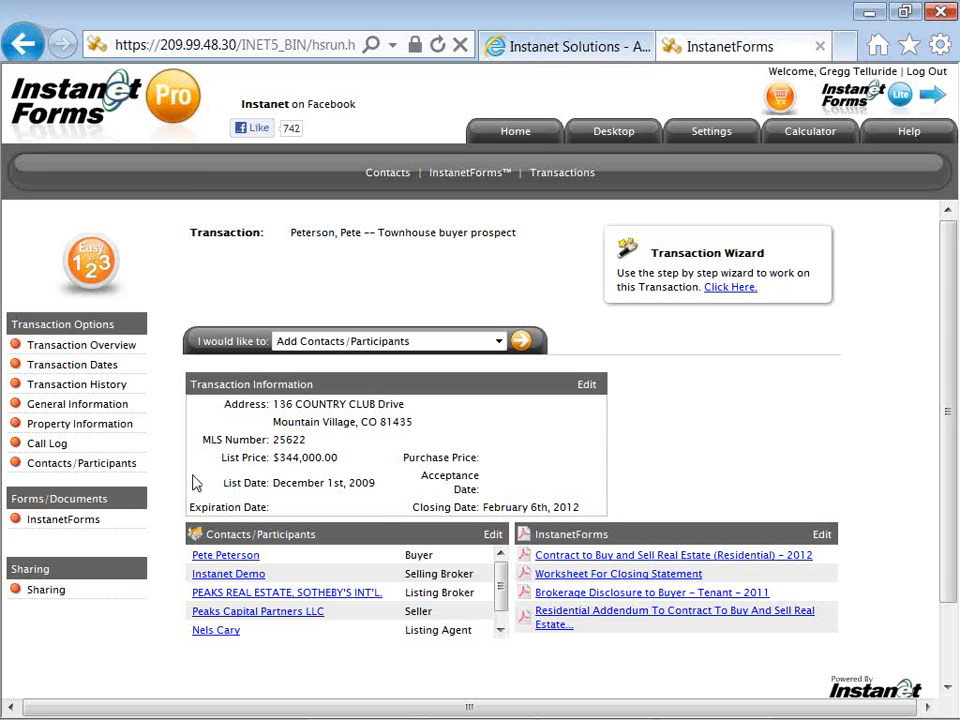
# Show the transaction's four forms from Forms/Documents in the InstanetForms sidebar
pyautogui.click(72, 520)
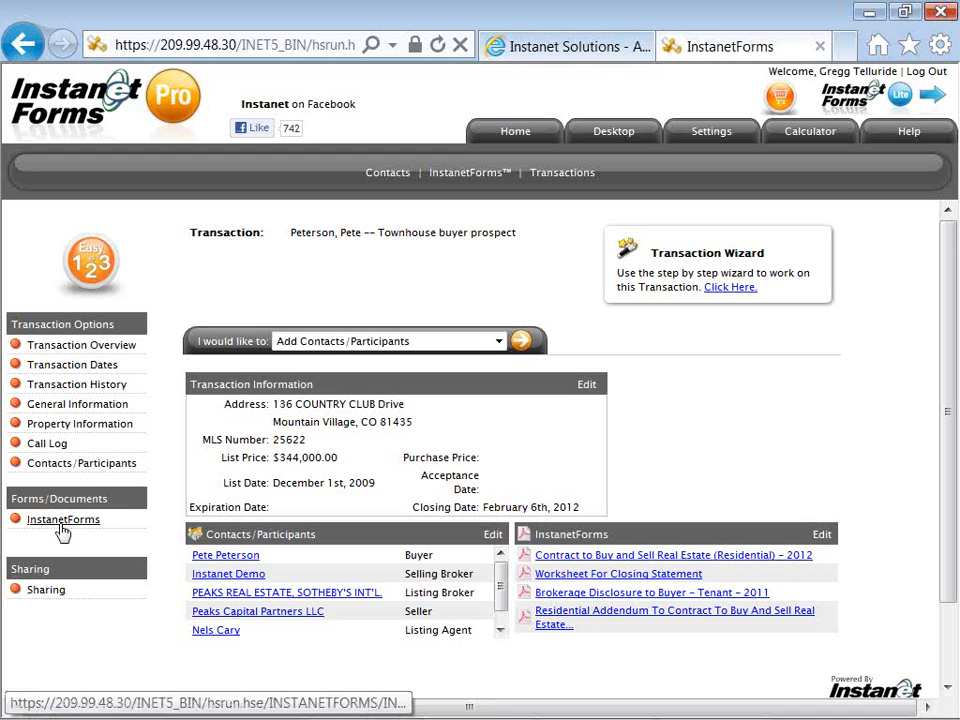
pyautogui.click(60, 524)
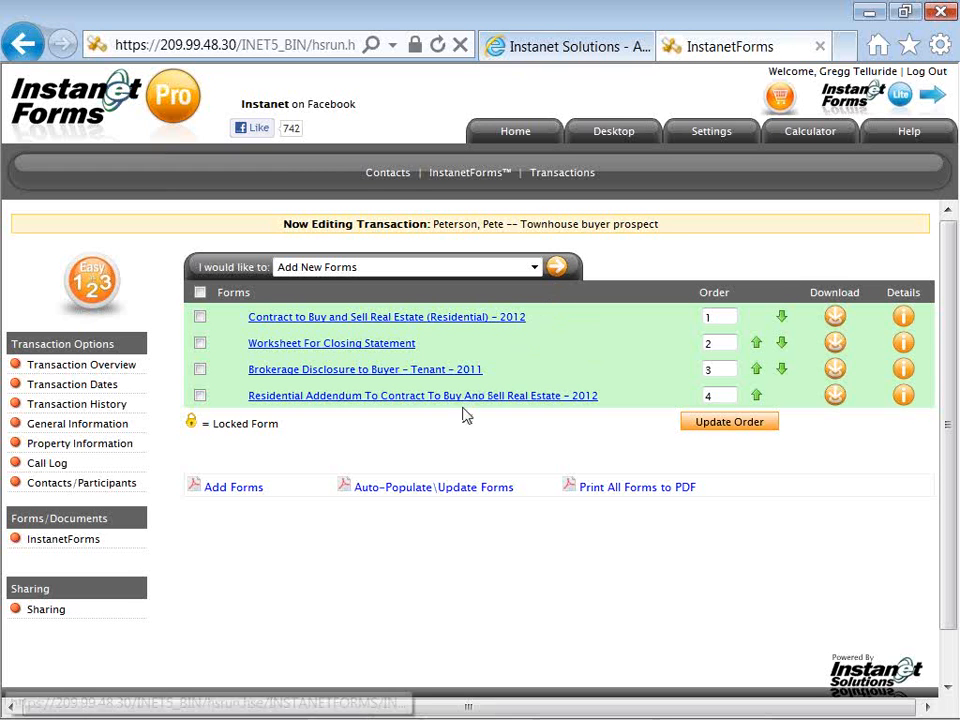
# Auto-populate all four forms with transaction data and open Brokerage Disclosure to Buyer - Tenant - 2011
pyautogui.click(411, 489)
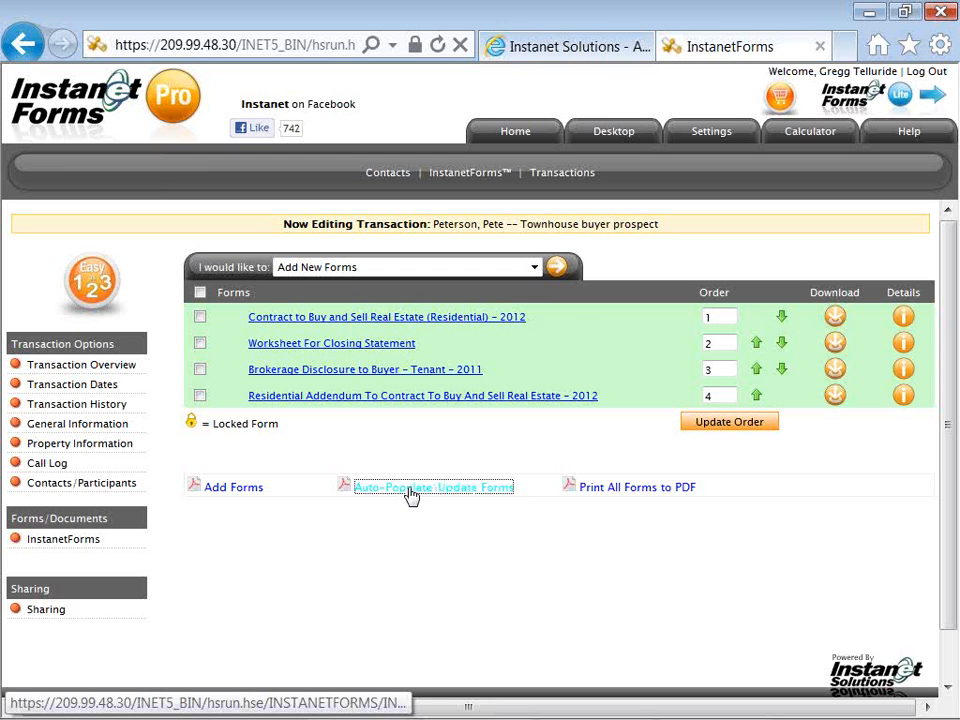
pyautogui.click(410, 488)
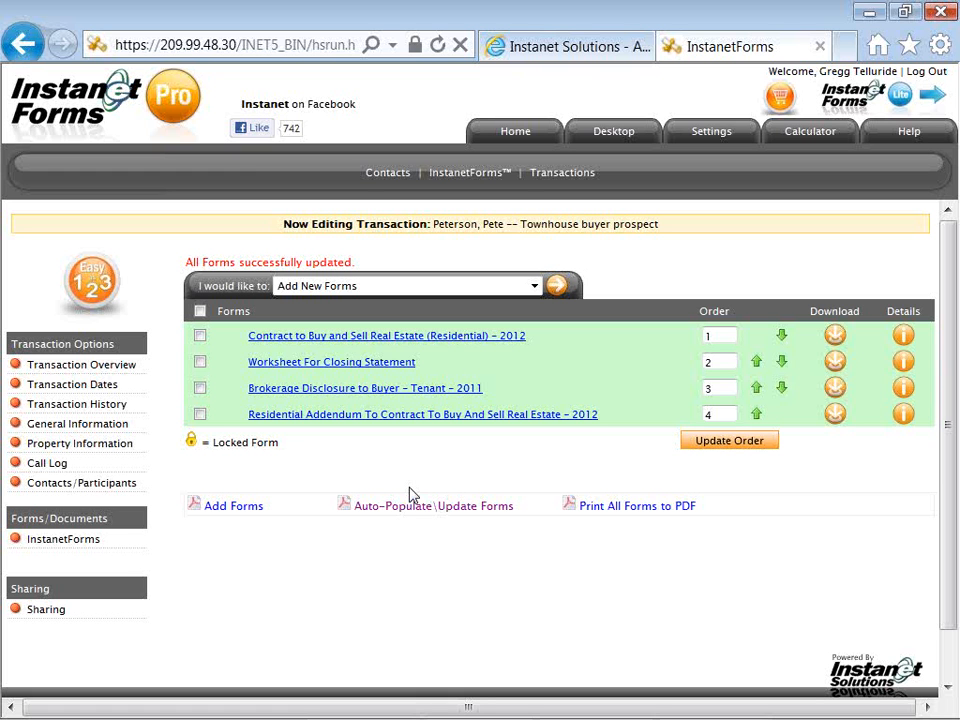
pyautogui.click(314, 396)
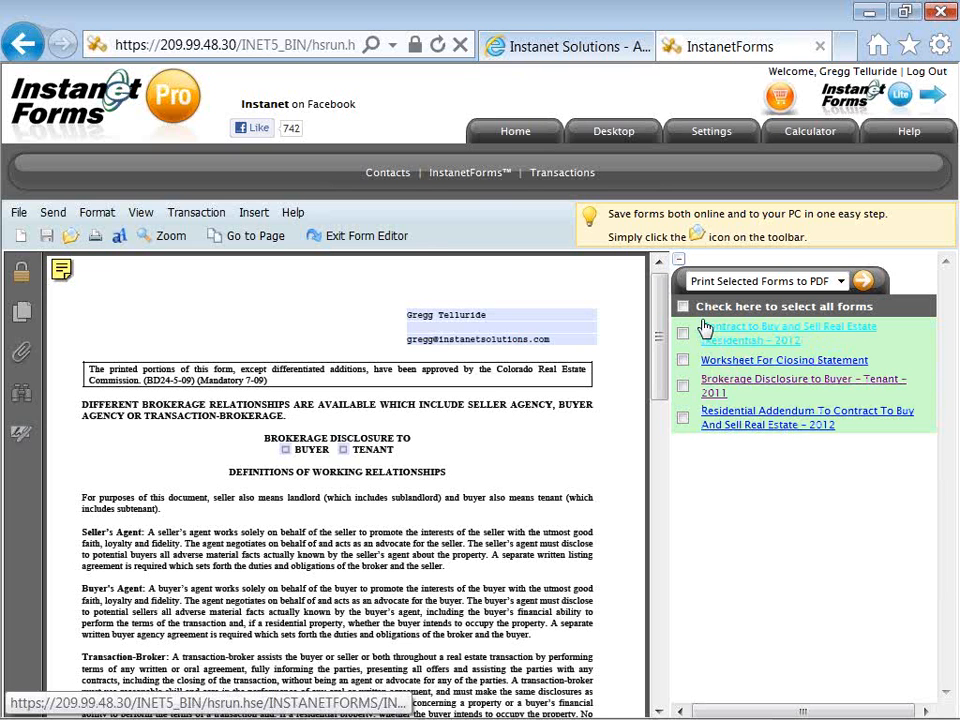
# Widen the document, mark the disclosure as made to the buyer, and enter property 'Condominium / Townhouse'
pyautogui.click(680, 266)
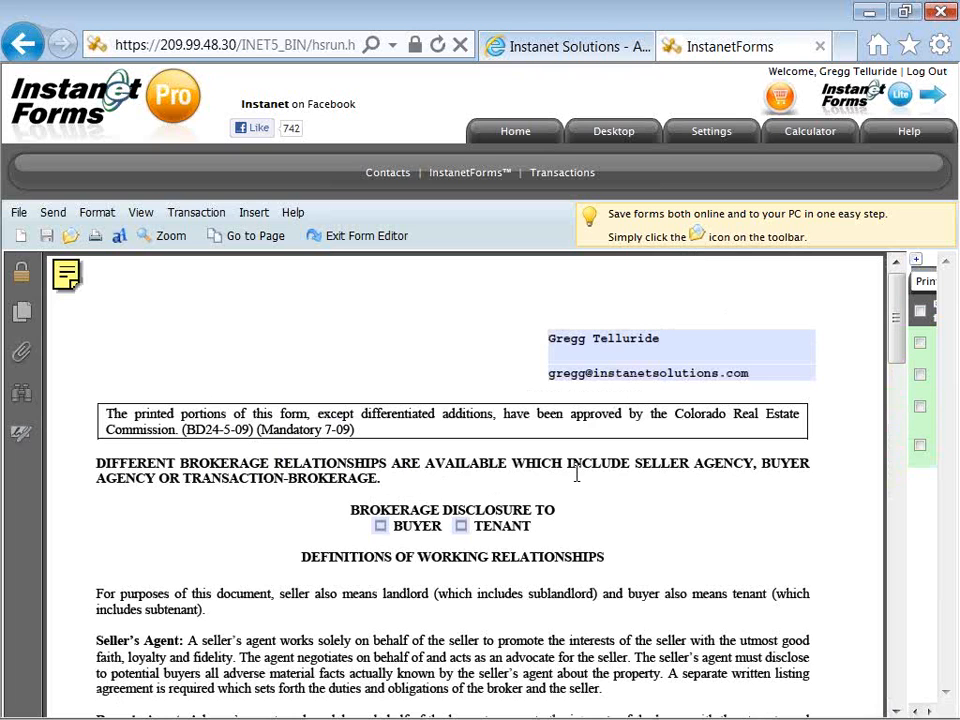
pyautogui.click(380, 526)
pyautogui.scroll(-5, 407, 544)
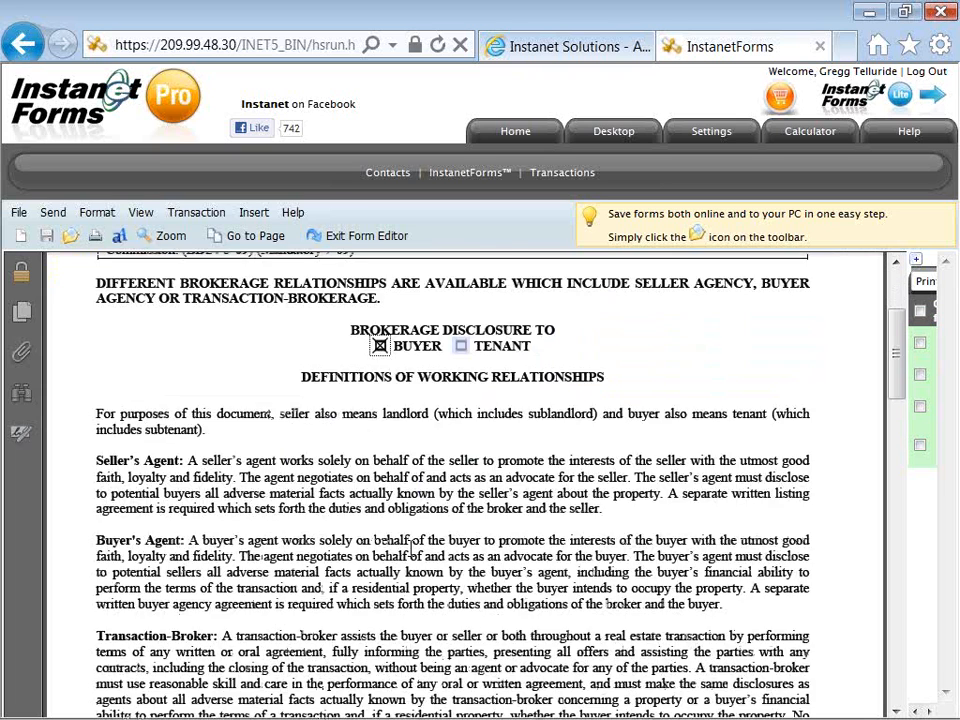
pyautogui.scroll(-7, 412, 544)
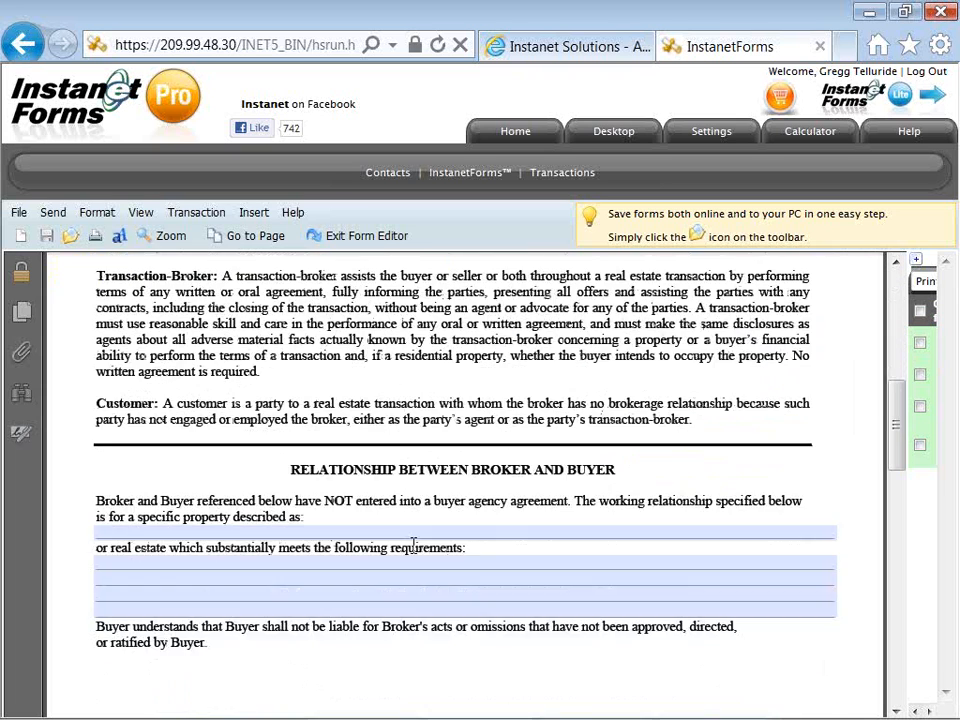
pyautogui.click(412, 534)
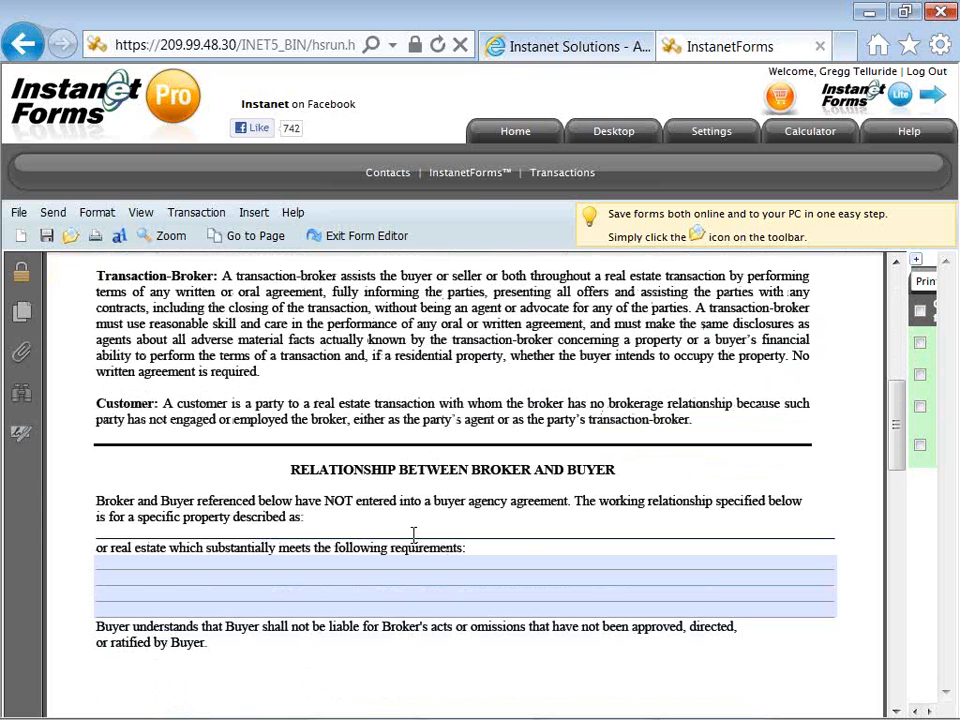
pyautogui.write('Condomin')
pyautogui.write('ui')
pyautogui.press('BackSpace')
pyautogui.press('BackSpace')
pyautogui.write('iu')
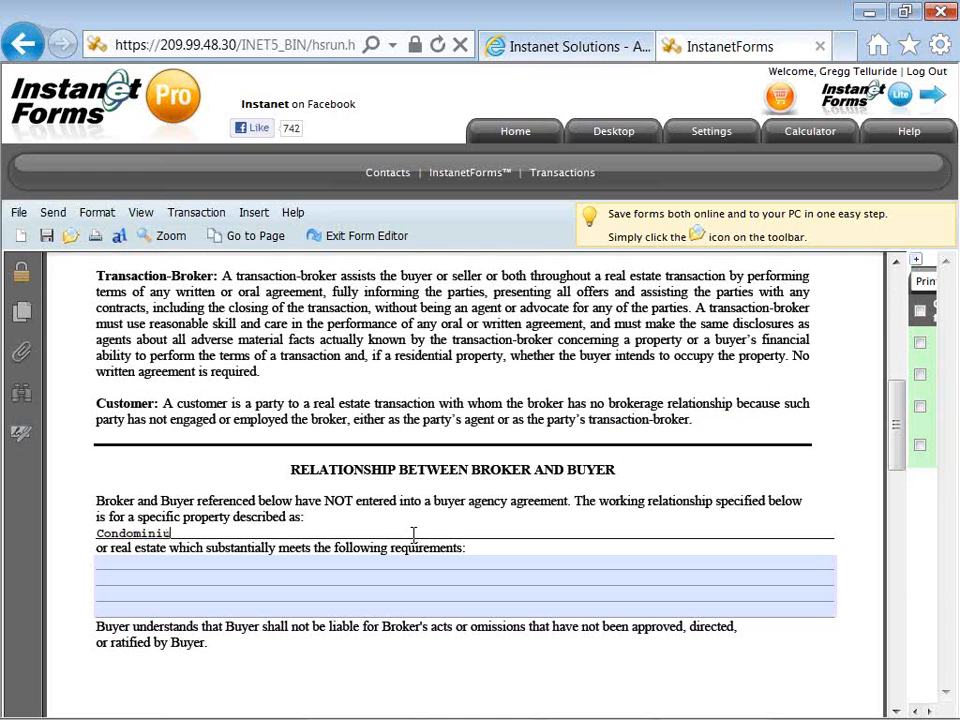
pyautogui.write('m / Towh')
pyautogui.write('house')
# Fill requirement lines with 'use tab key to go to the next fillable field' and 'type or paste: 25622 to add text'
pyautogui.press('Tab')
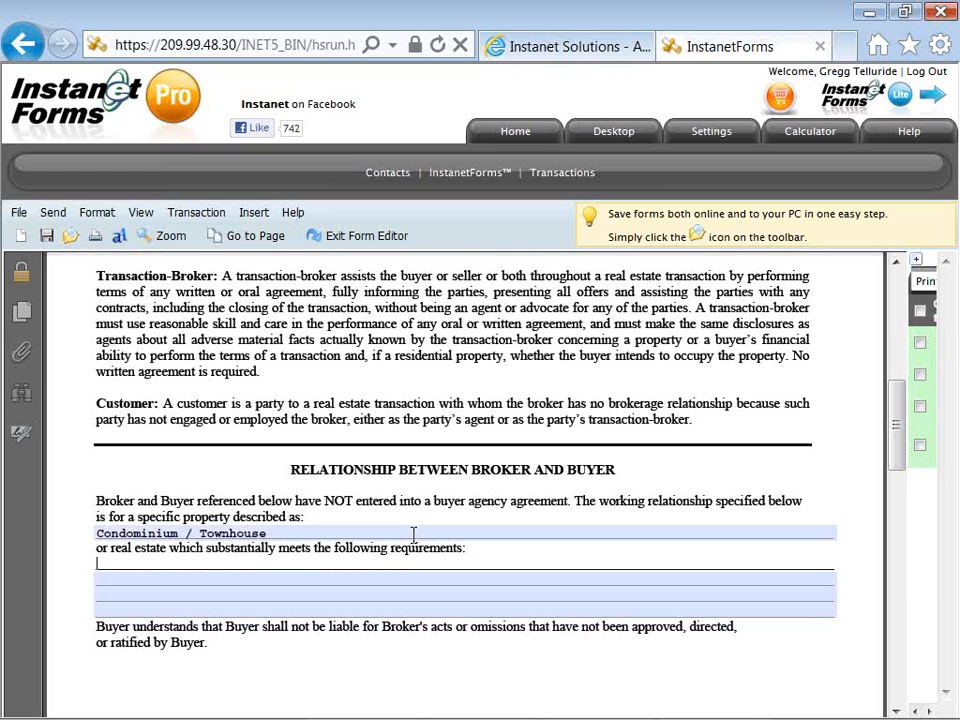
pyautogui.write('use tab key to got')
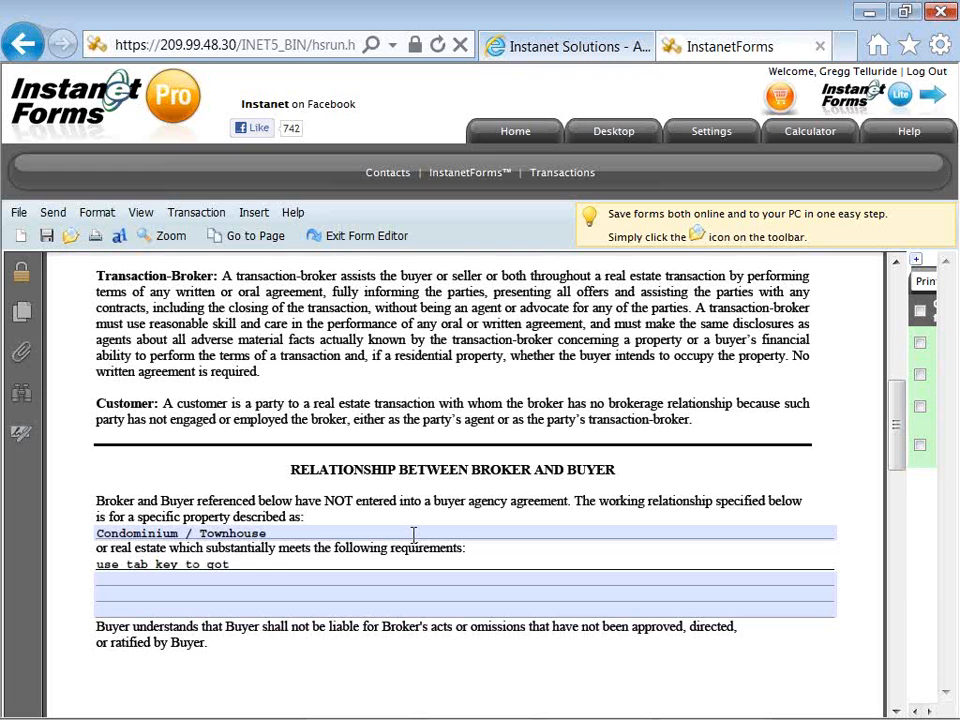
pyautogui.press('BackSpace')
pyautogui.write('to the next fil')
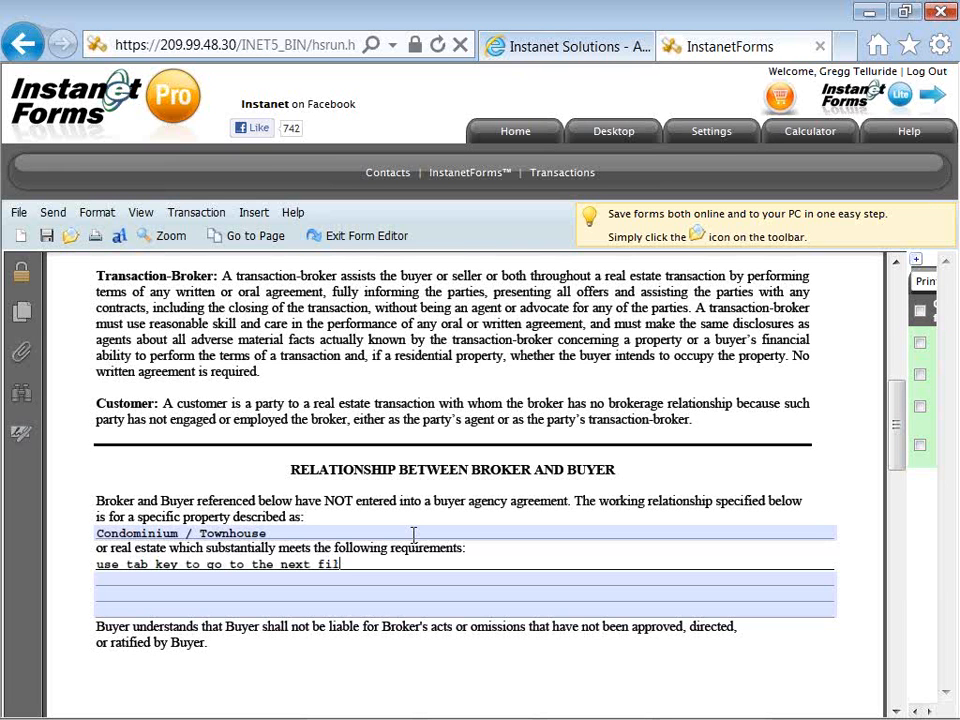
pyautogui.write('lable field')
pyautogui.press('Tab')
pyautogui.write('t')
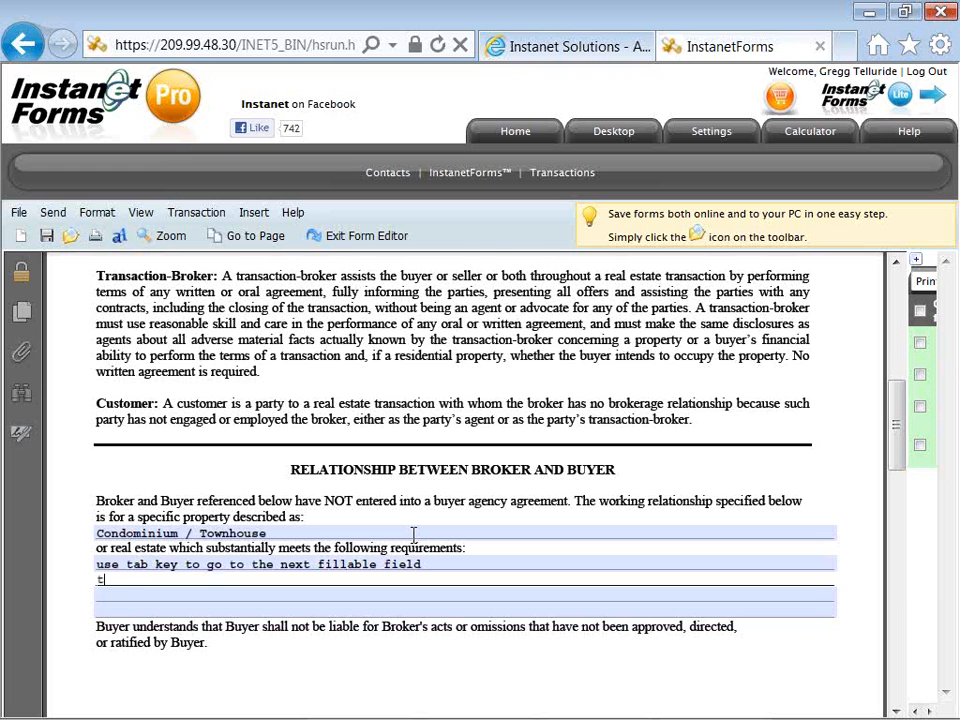
pyautogui.write('ype or paste:  25622 ')
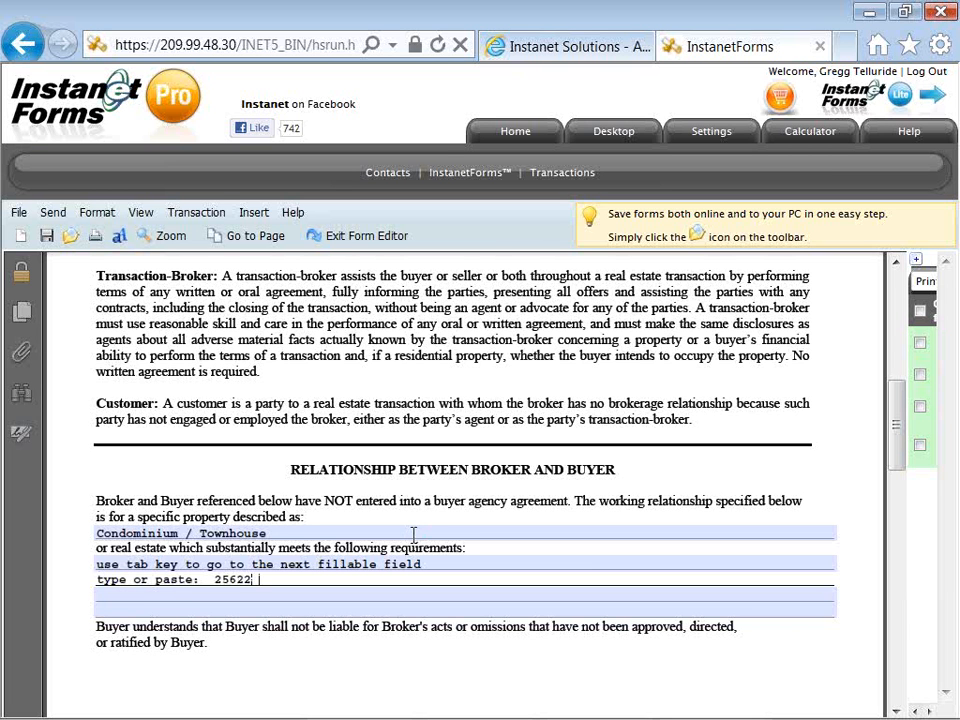
pyautogui.write('to add text')
pyautogui.press('Tab')
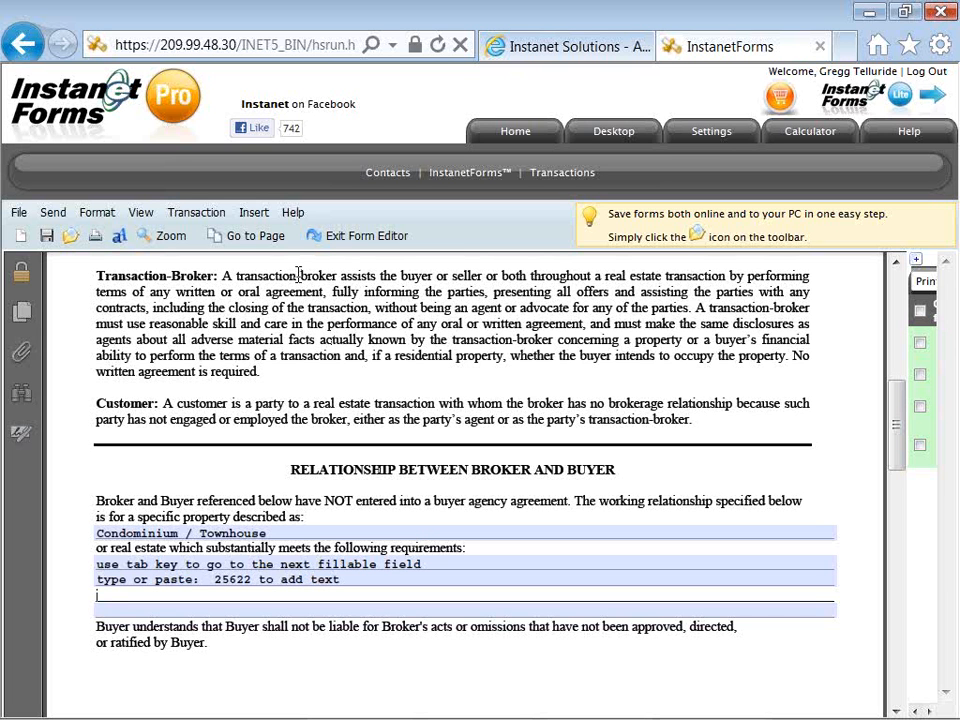
# Insert the Seller Leaseback Clause from the clause library into the empty requirements line
pyautogui.moveTo(262, 219)
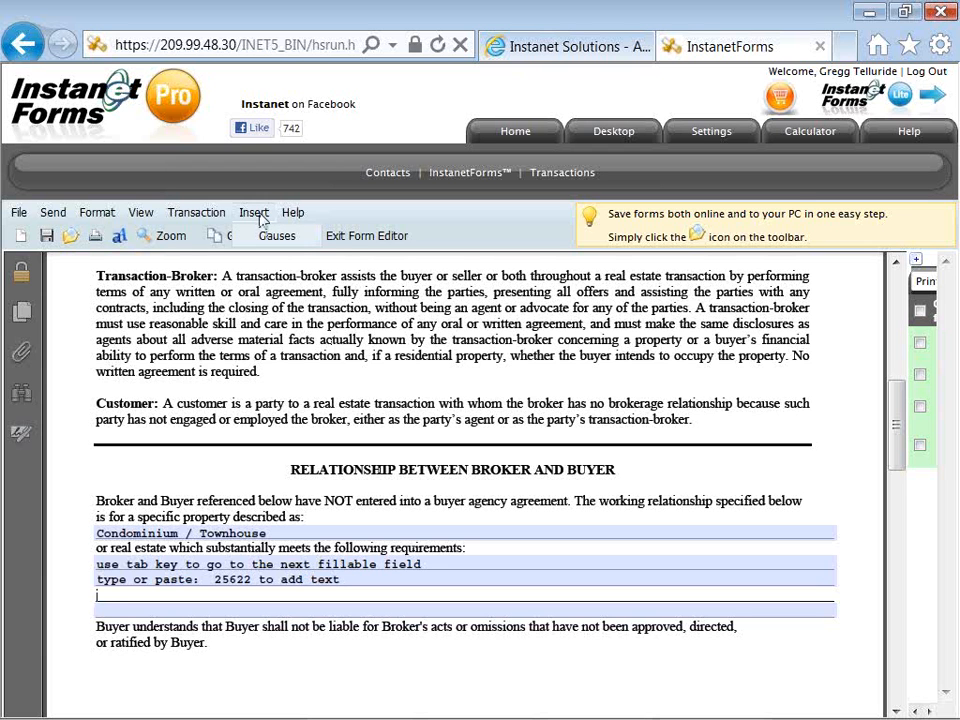
pyautogui.click(264, 236)
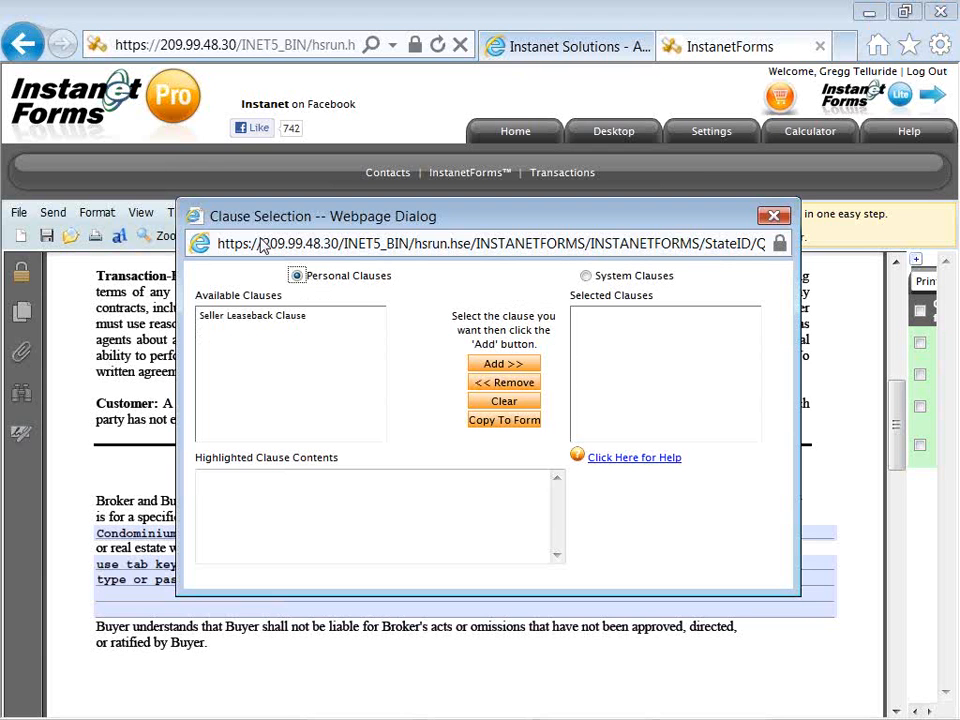
pyautogui.click(278, 316)
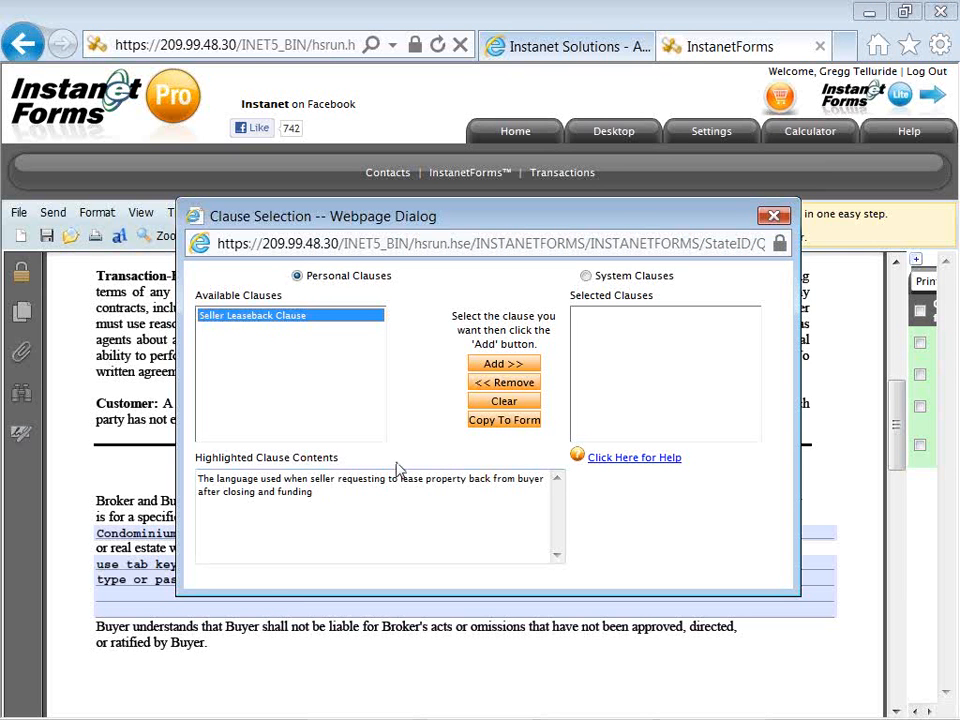
pyautogui.click(493, 366)
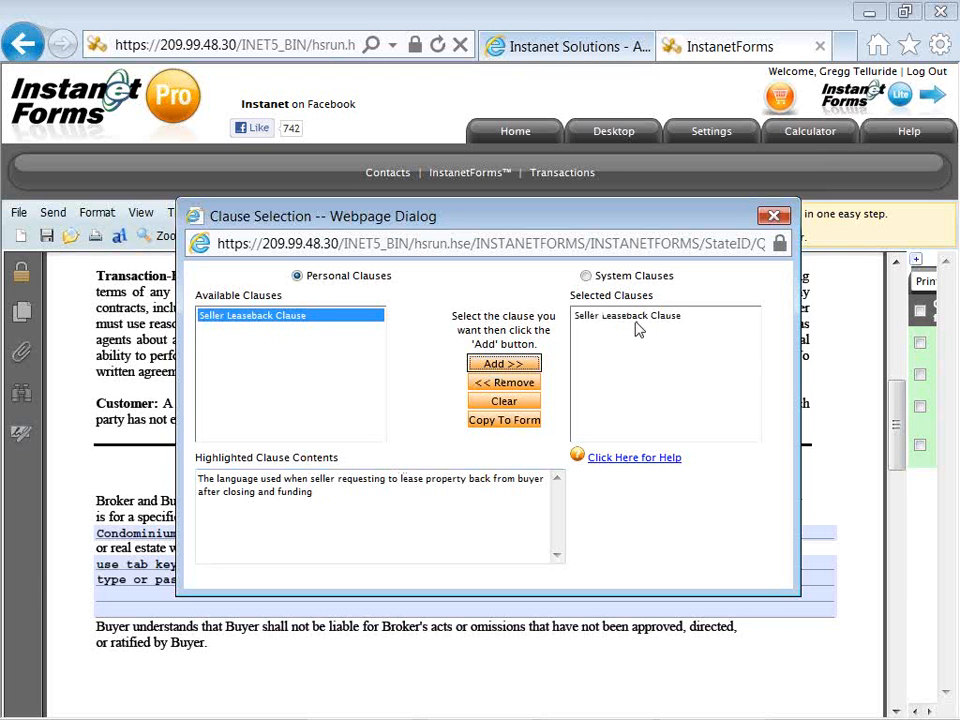
pyautogui.click(519, 430)
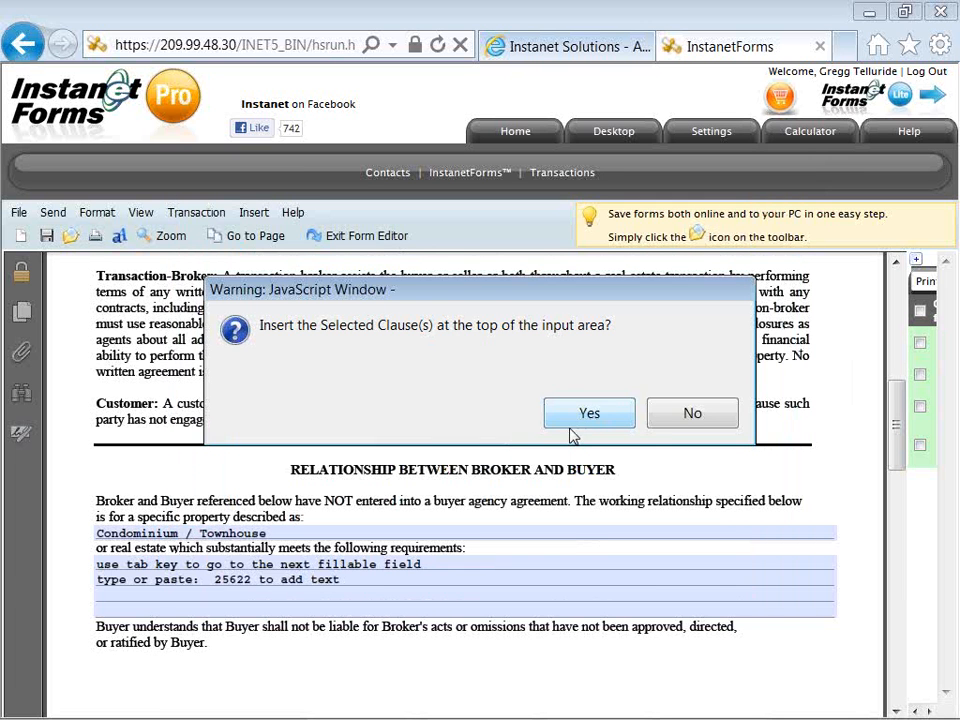
pyautogui.click(576, 430)
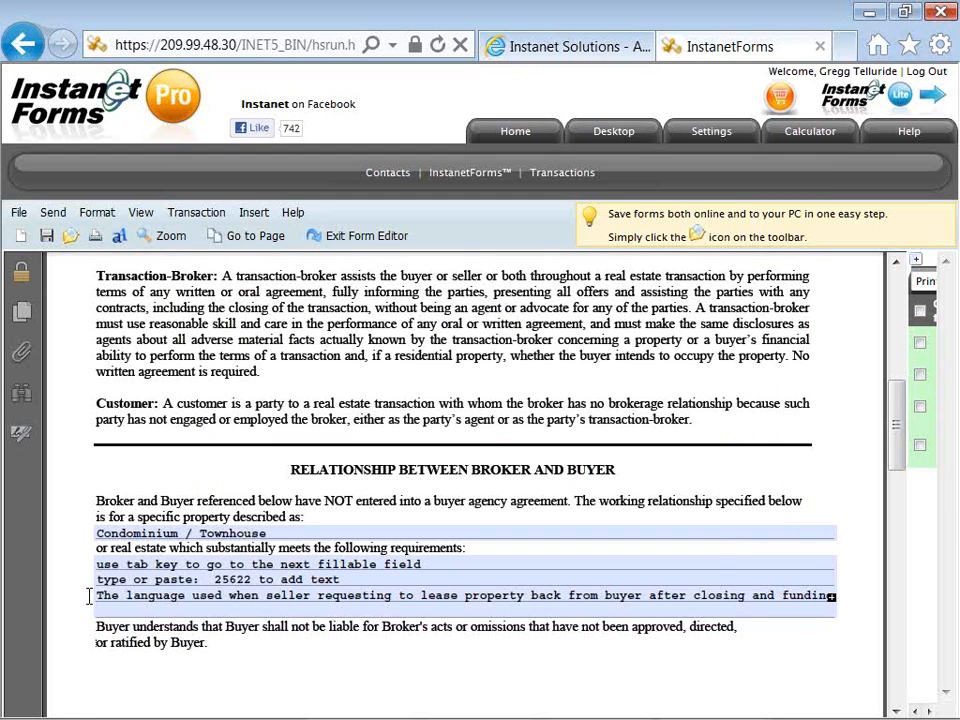
# Move to page 2 and review the prefilled Buyer name field, leaving it unchanged
pyautogui.press('Tab')
pyautogui.press('Tab')
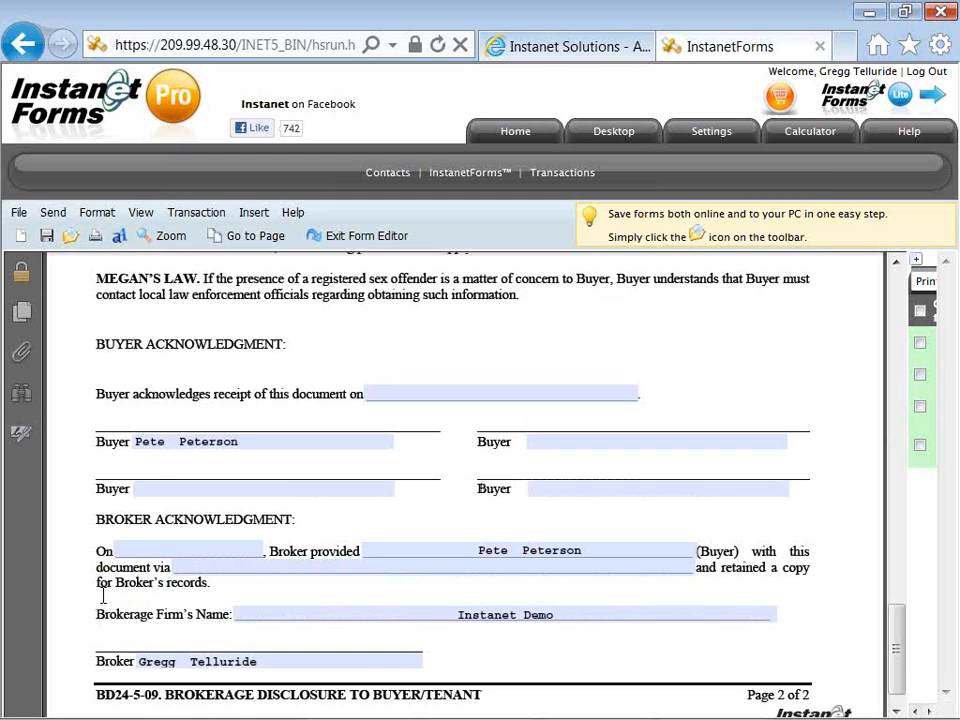
pyautogui.click(155, 445)
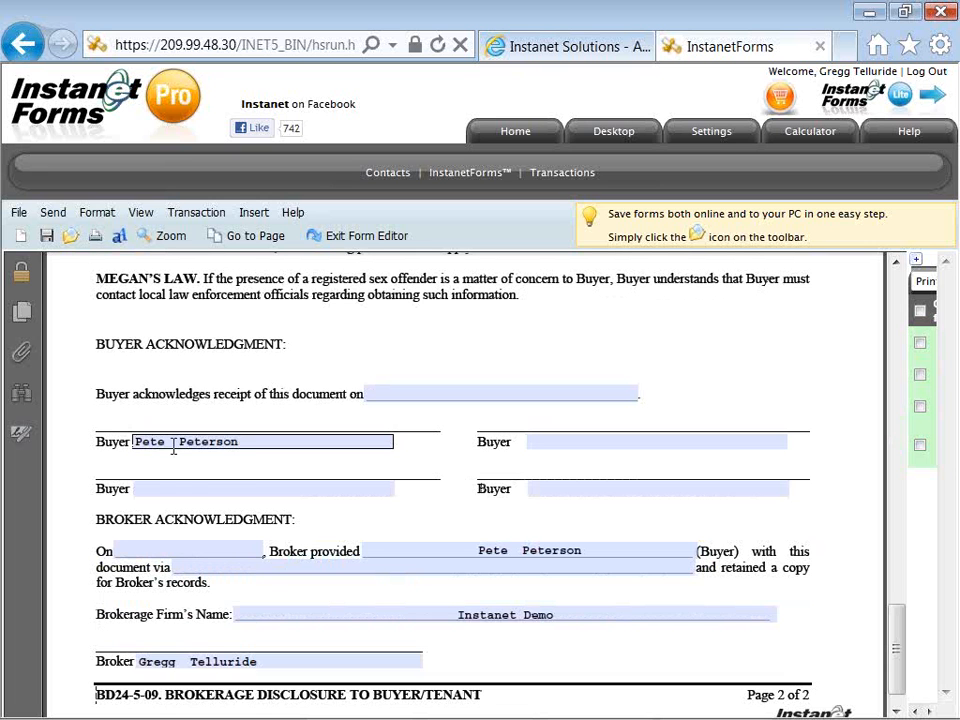
pyautogui.click(252, 443)
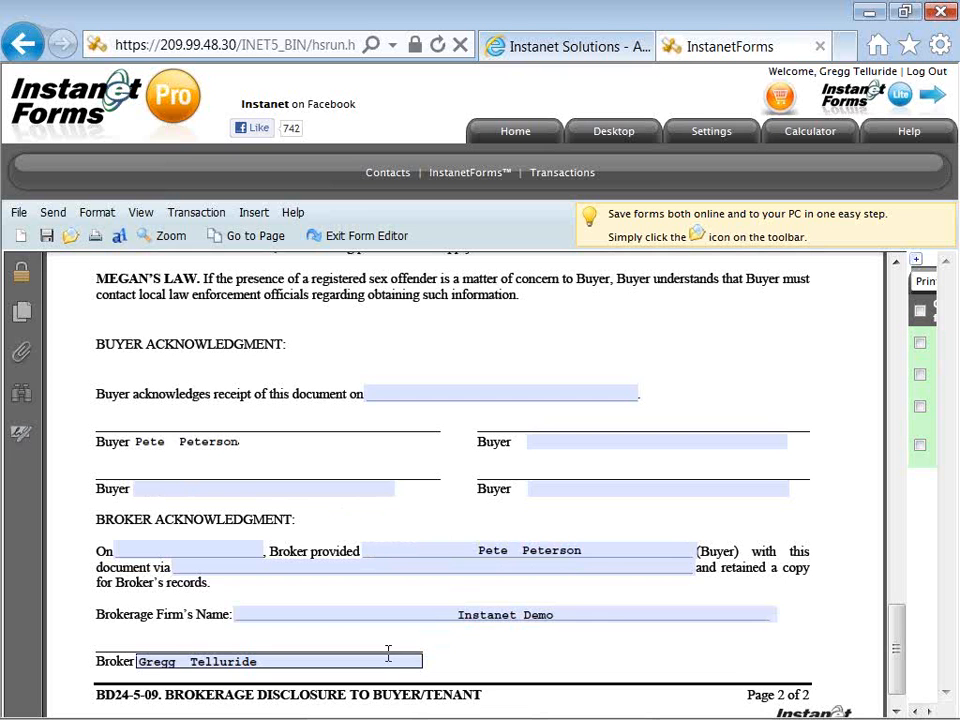
pyautogui.scroll(-1, 388, 651)
pyautogui.scroll(1, 388, 651)
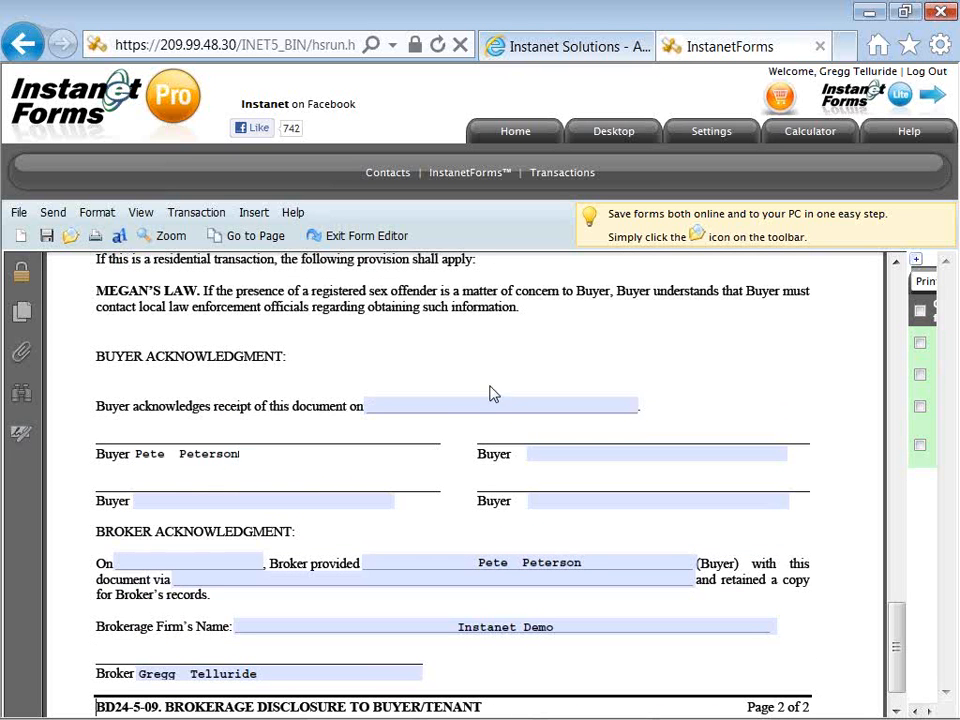
pyautogui.click(580, 360)
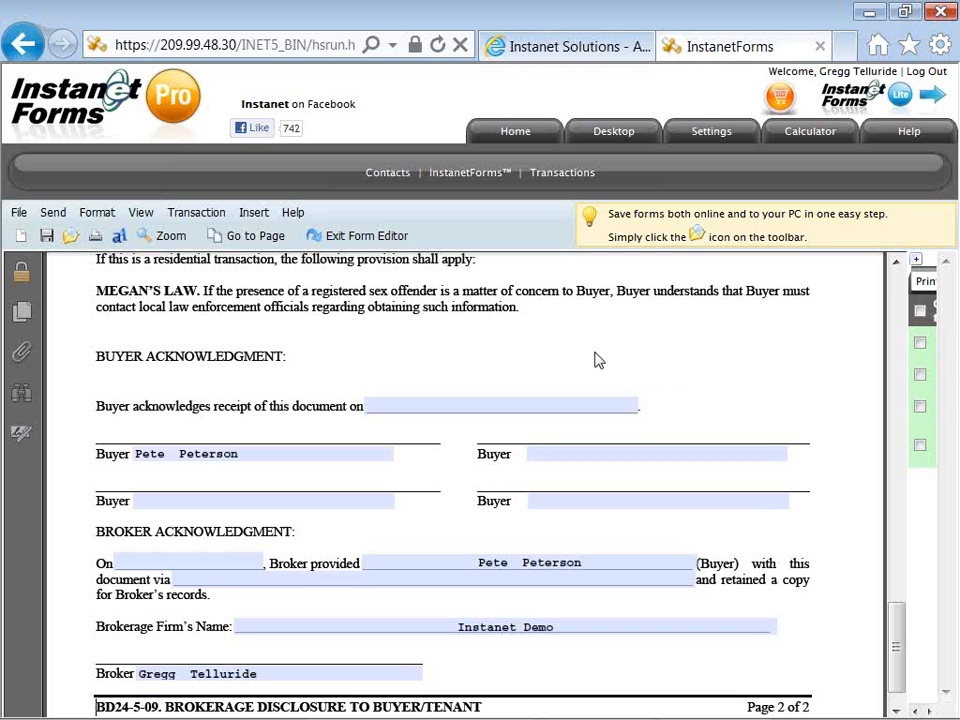
# Save the disclosure changes and switch to the Worksheet For Closing Statement form
pyautogui.click(917, 262)
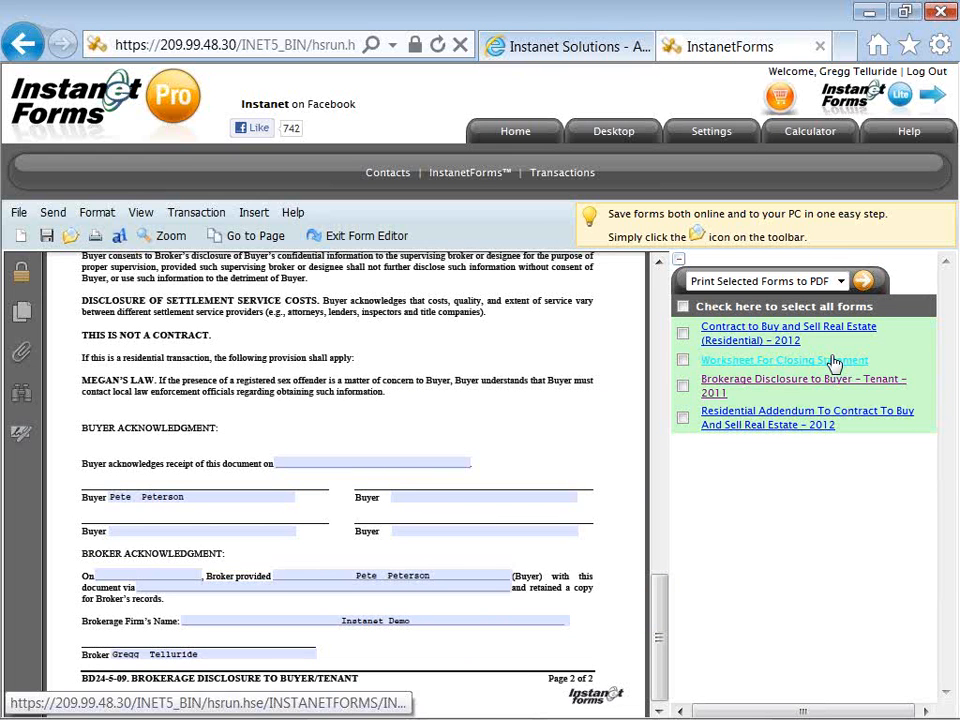
pyautogui.click(835, 361)
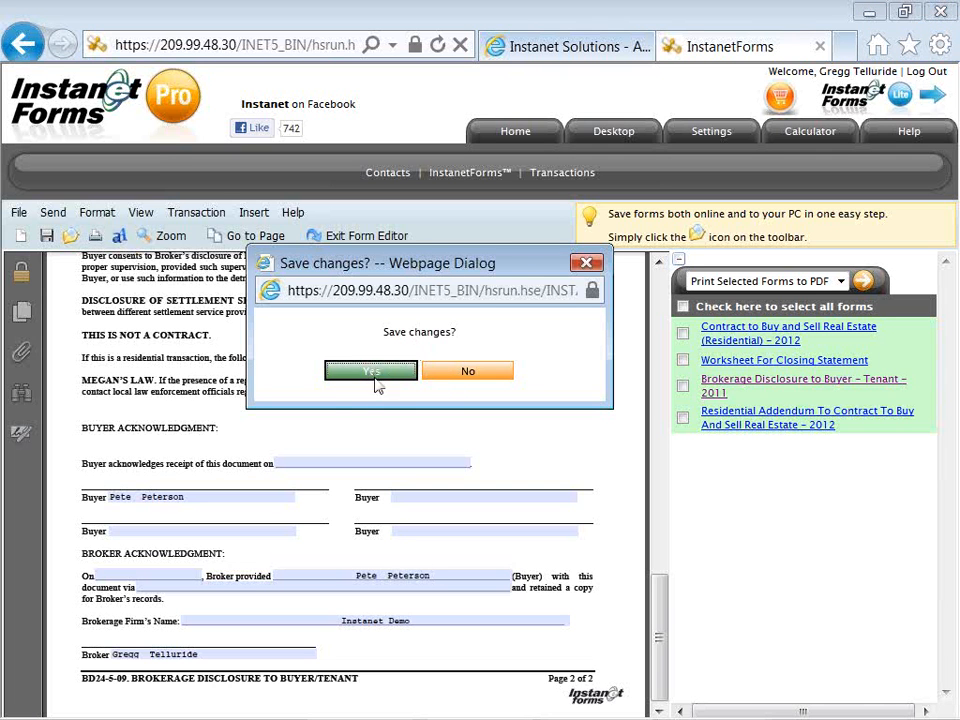
pyautogui.click(373, 375)
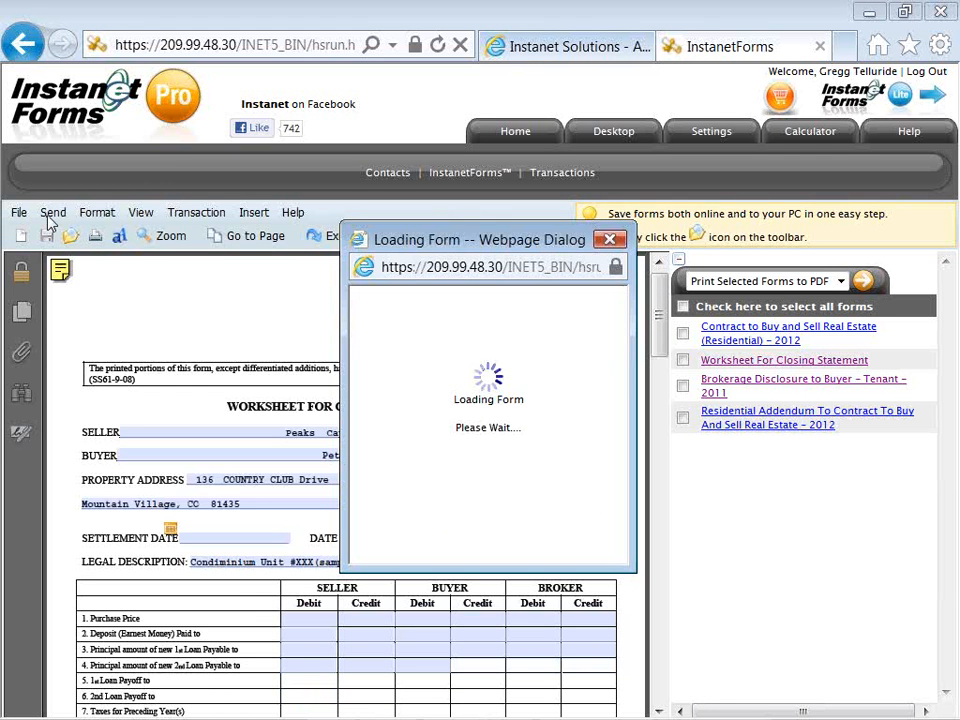
# Collapse the forms panel and scroll through the closing-statement worksheet back to the top
pyautogui.click(142, 216)
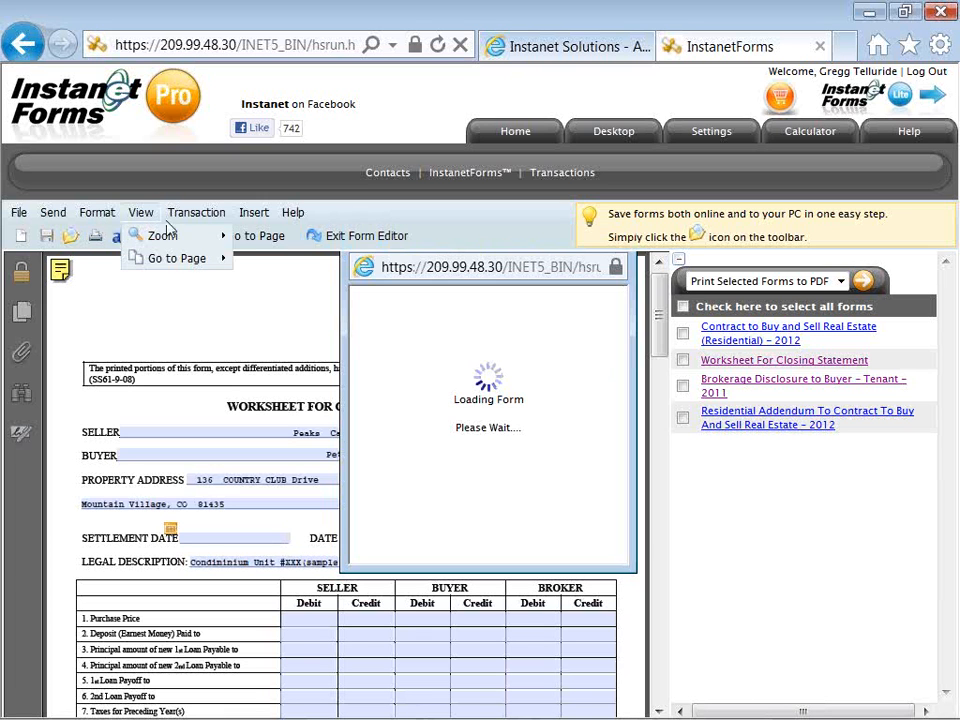
pyautogui.moveTo(187, 216)
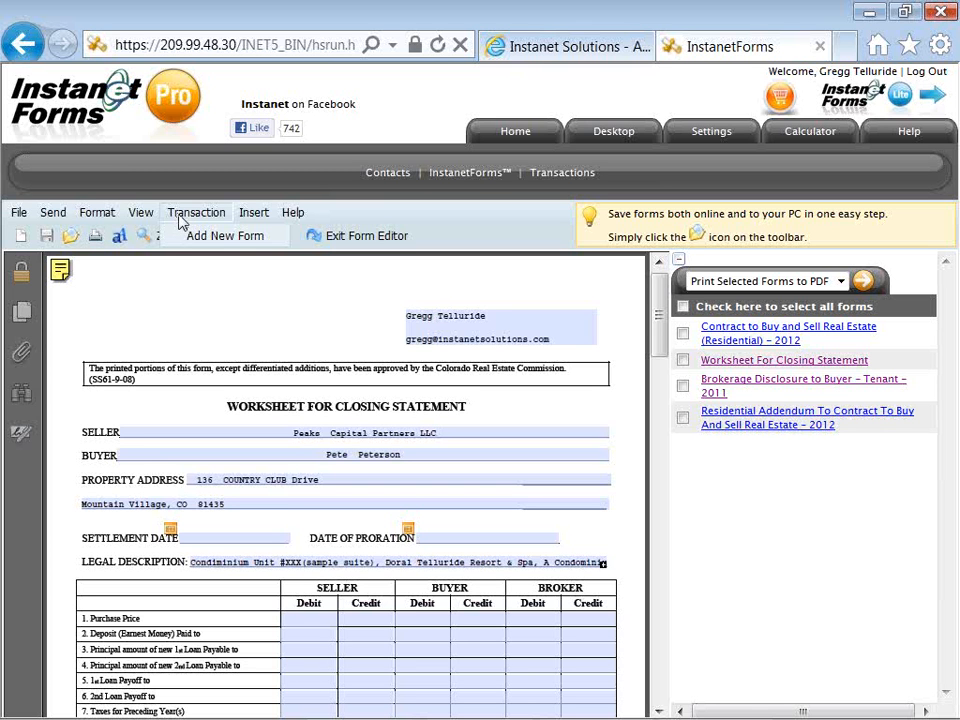
pyautogui.click(184, 238)
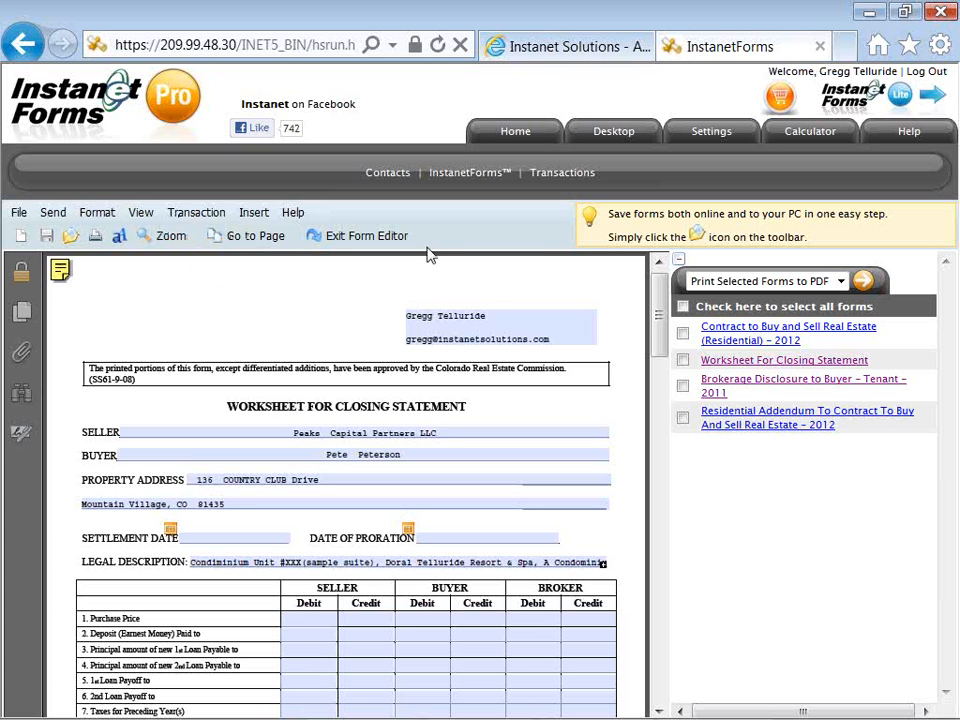
pyautogui.click(678, 262)
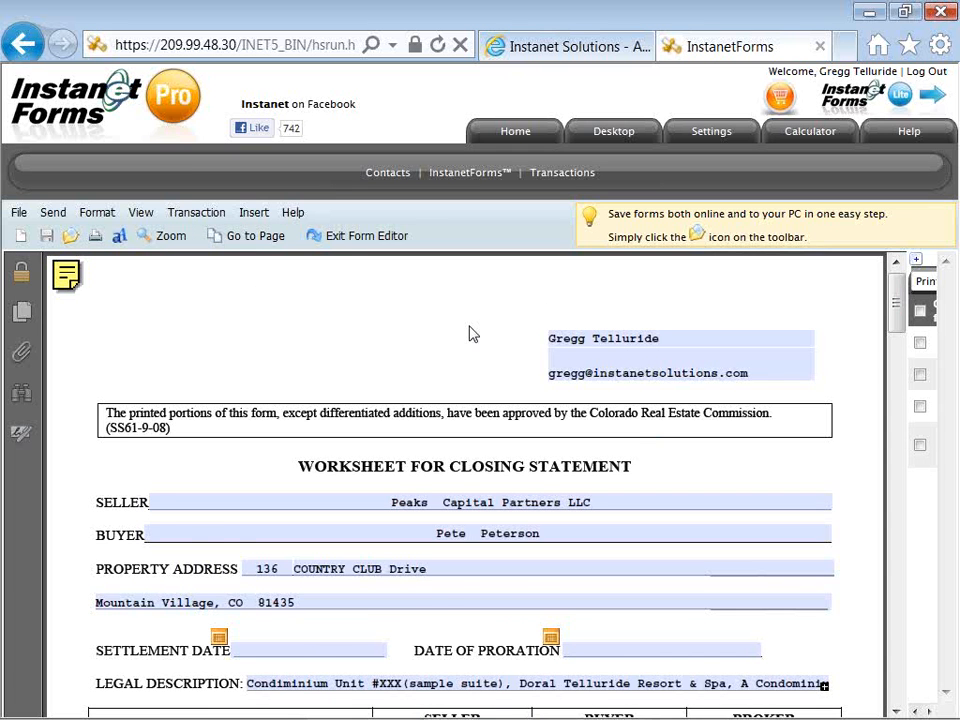
pyautogui.scroll(-1, 473, 334)
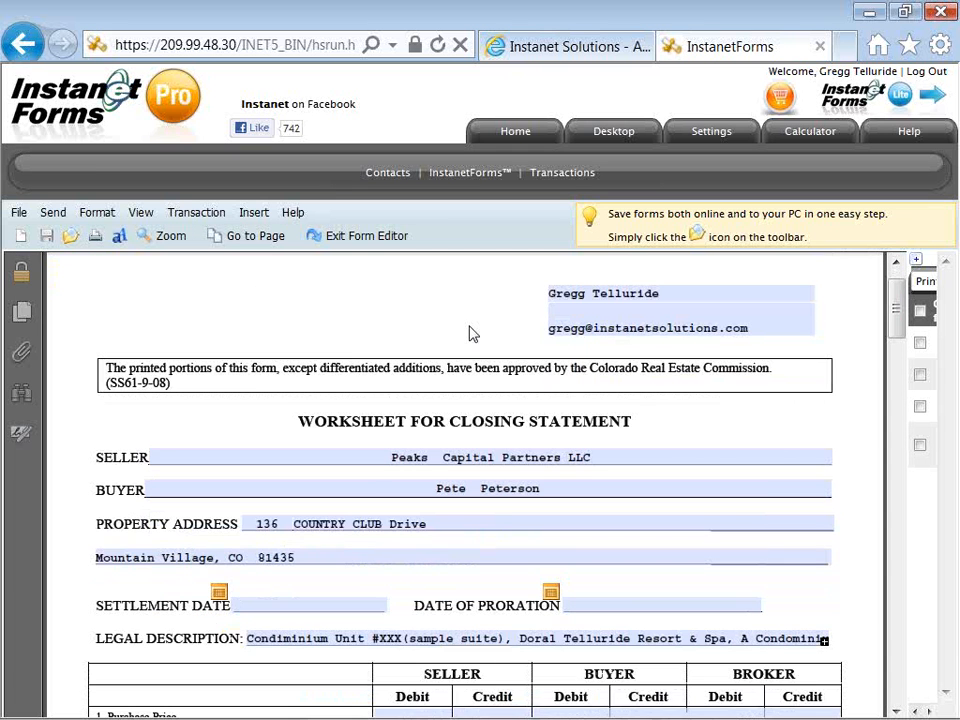
pyautogui.scroll(-5, 470, 330)
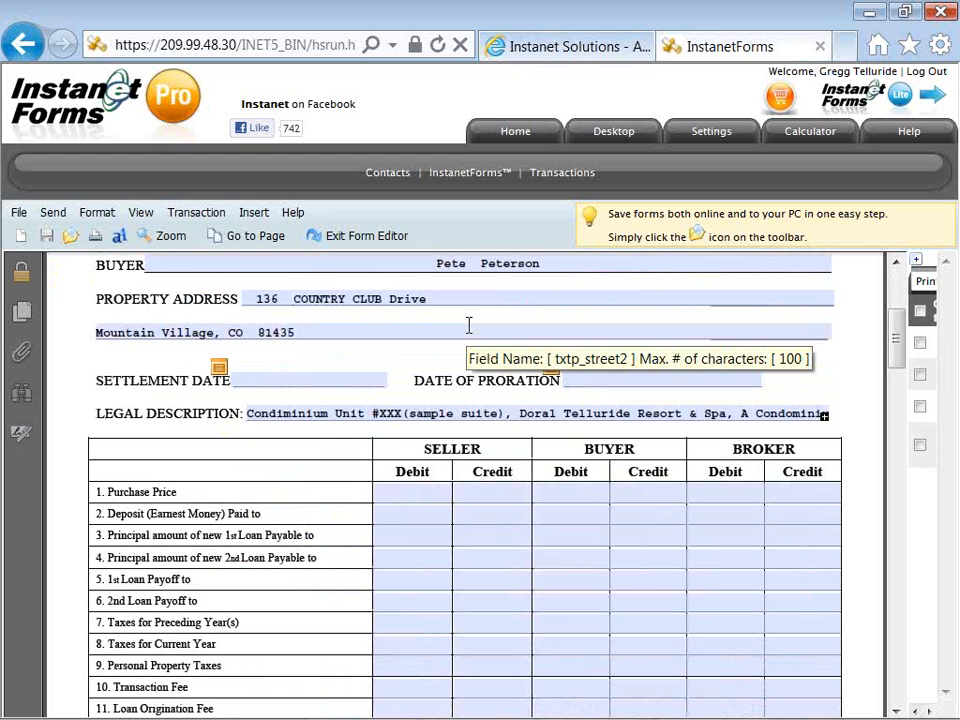
pyautogui.scroll(6, 468, 326)
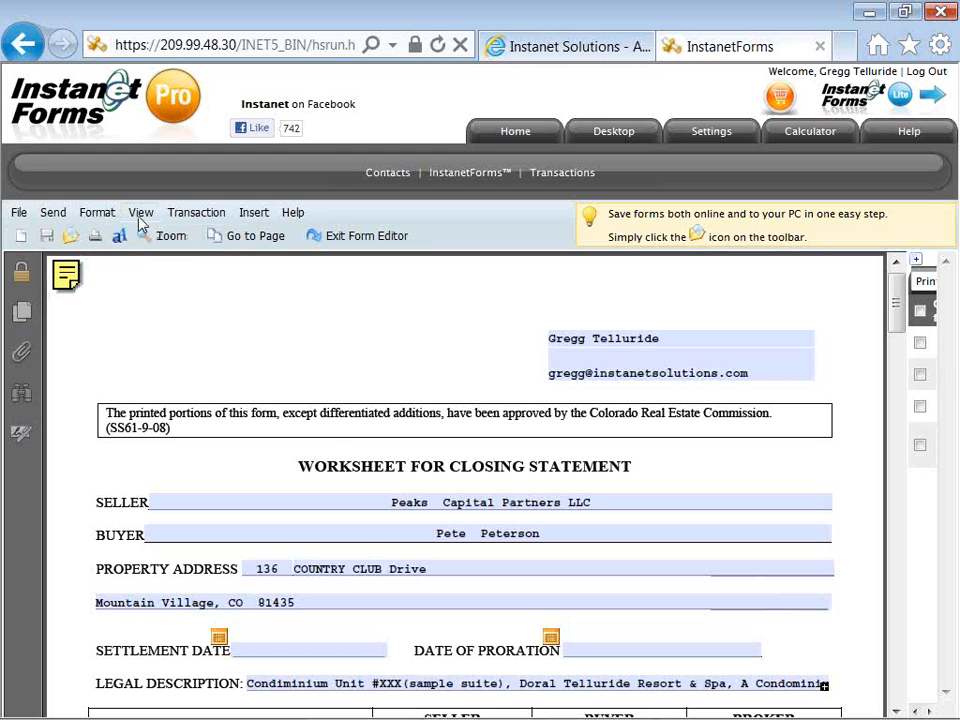
# Check the Brokerage Disclosure and Worksheet forms in the side panel, then return to the transaction page
pyautogui.moveTo(150, 216)
pyautogui.moveTo(178, 258)
pyautogui.click(914, 268)
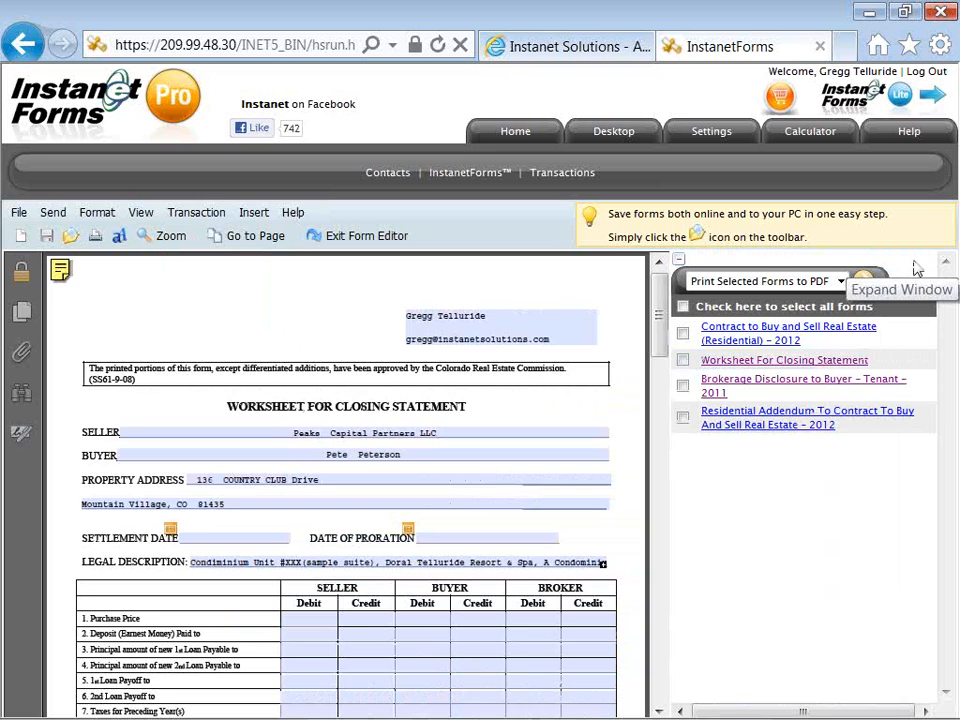
pyautogui.click(682, 387)
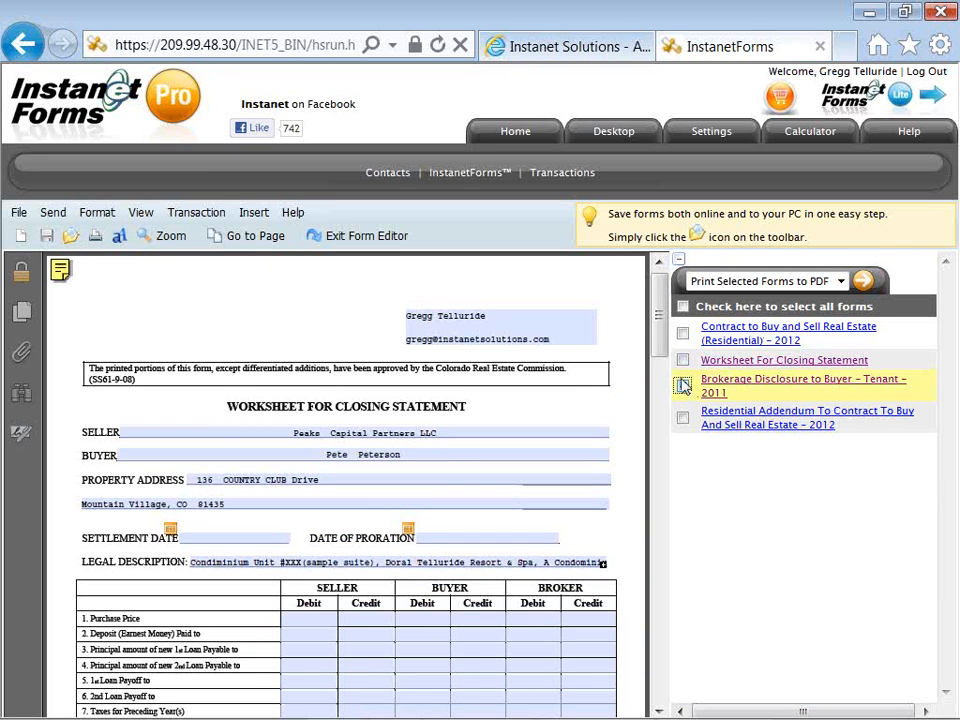
pyautogui.click(683, 361)
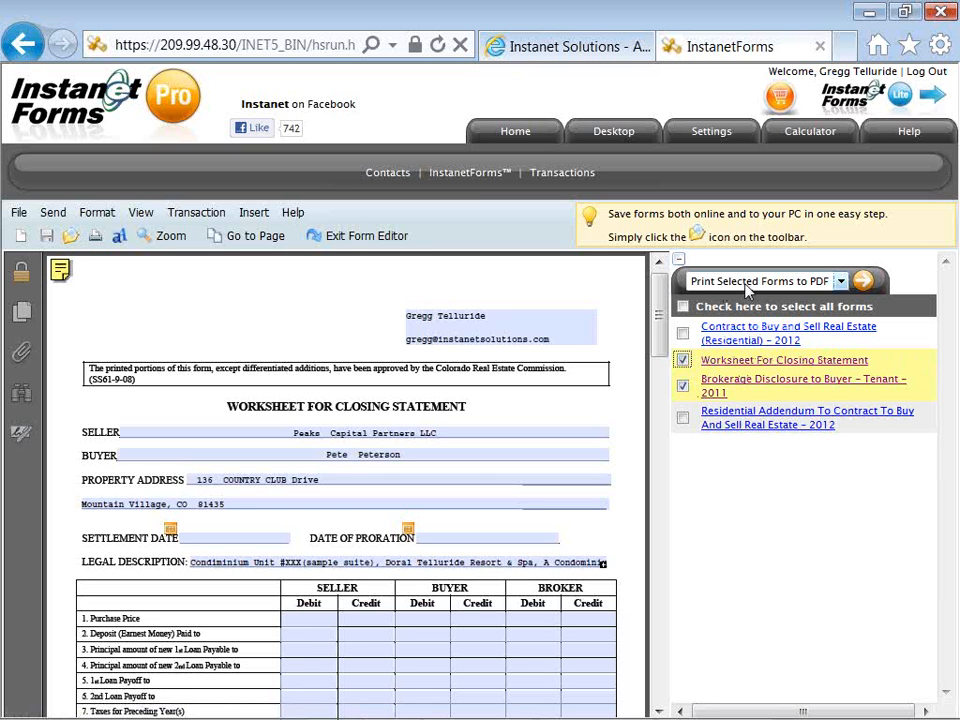
pyautogui.click(840, 284)
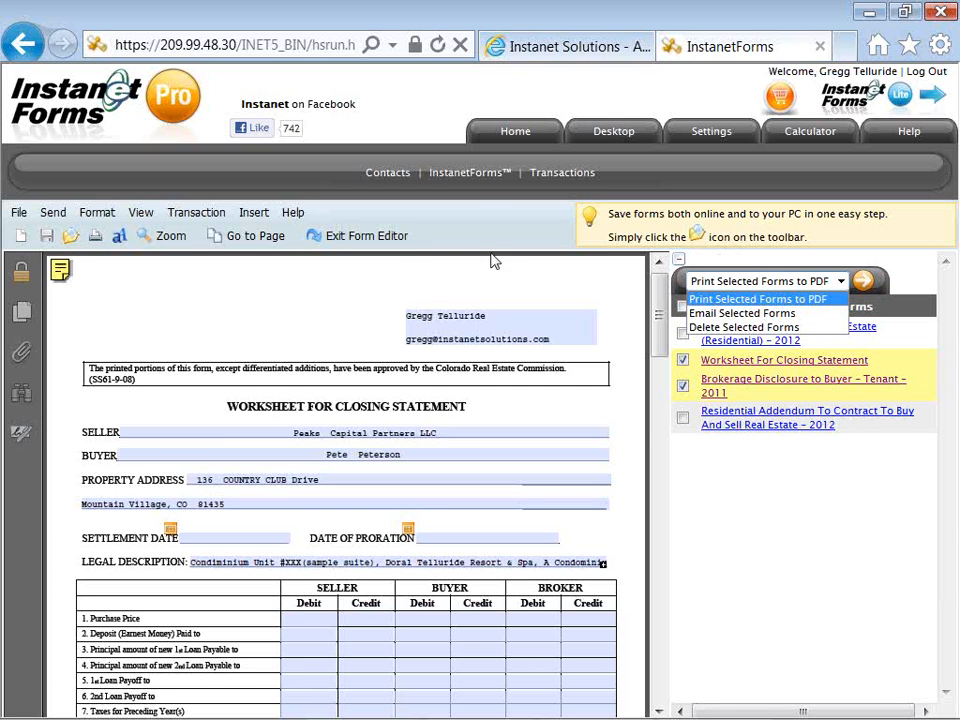
pyautogui.click(390, 238)
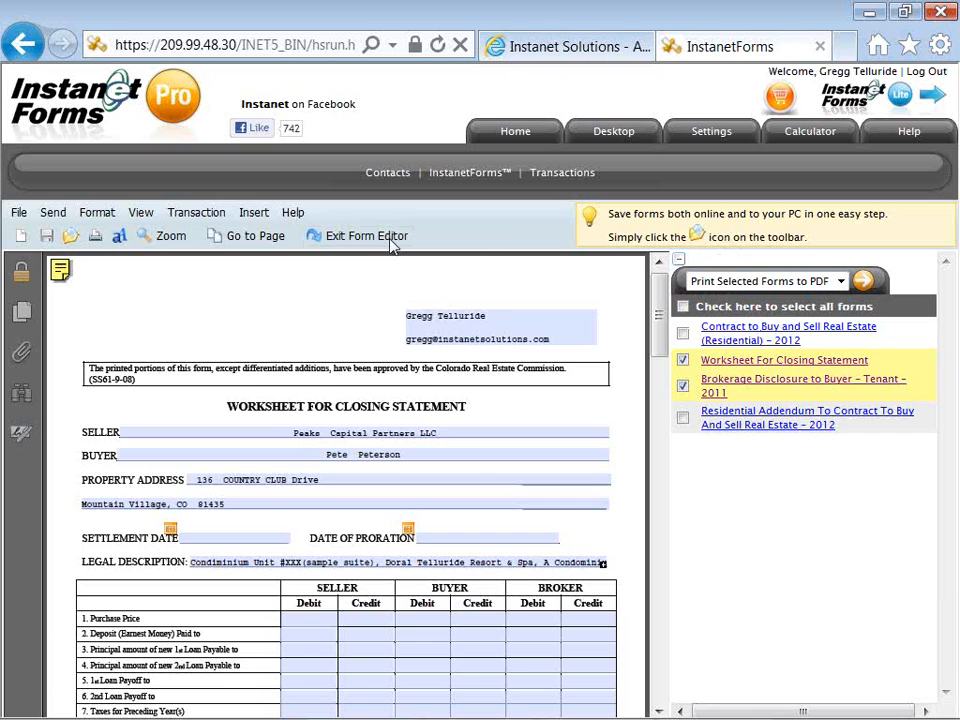
pyautogui.click(392, 240)
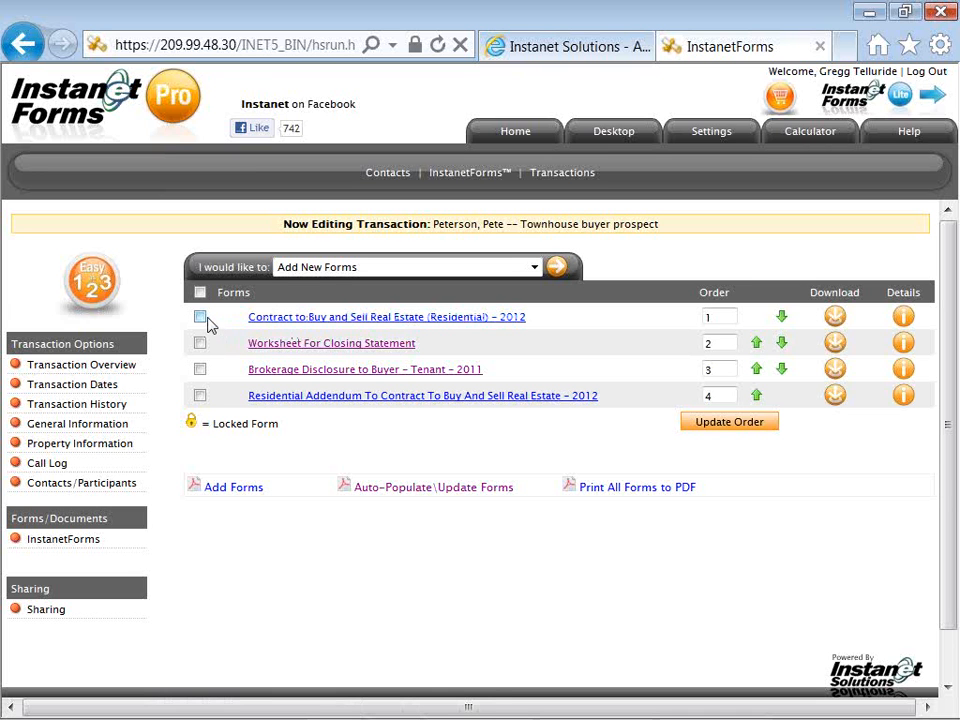
# Check both forms on the transaction page and run 'Print Selected Forms to PDF'
pyautogui.click(201, 370)
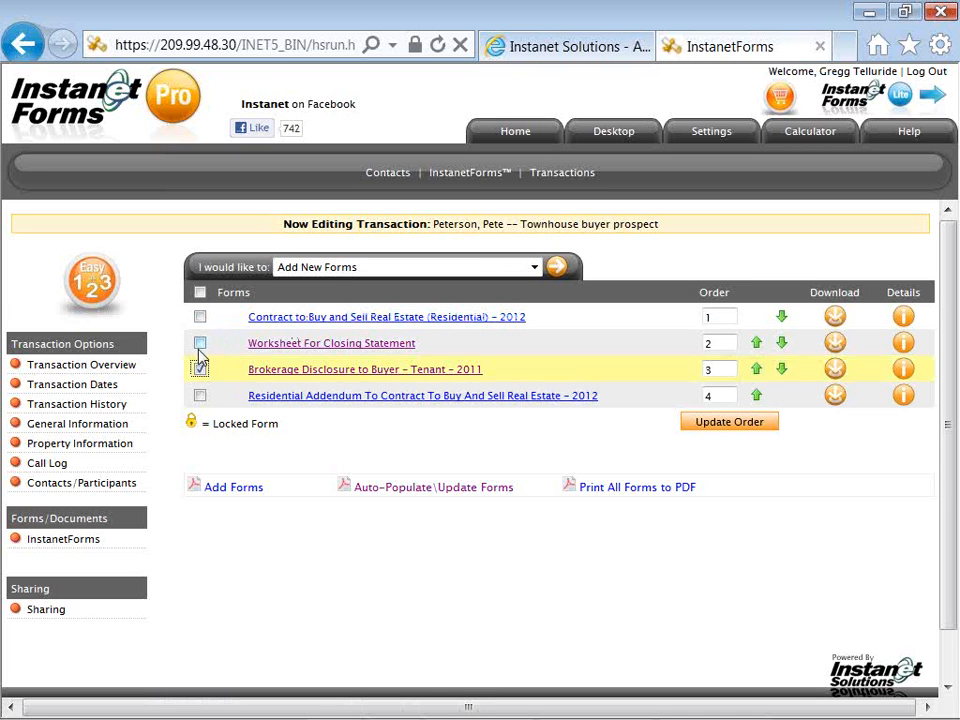
pyautogui.click(200, 344)
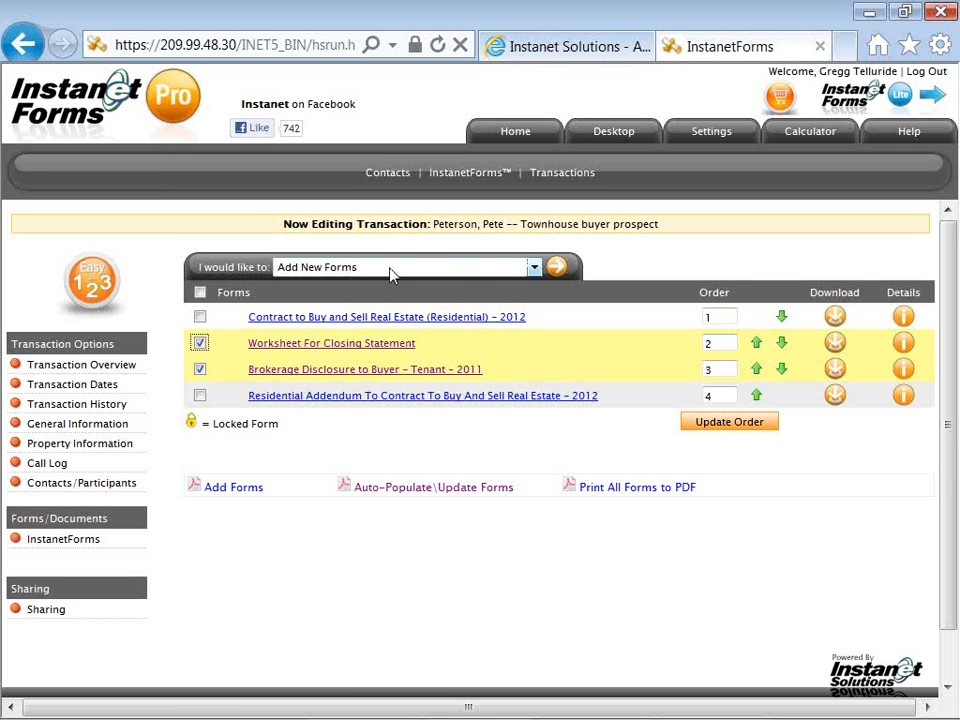
pyautogui.click(534, 268)
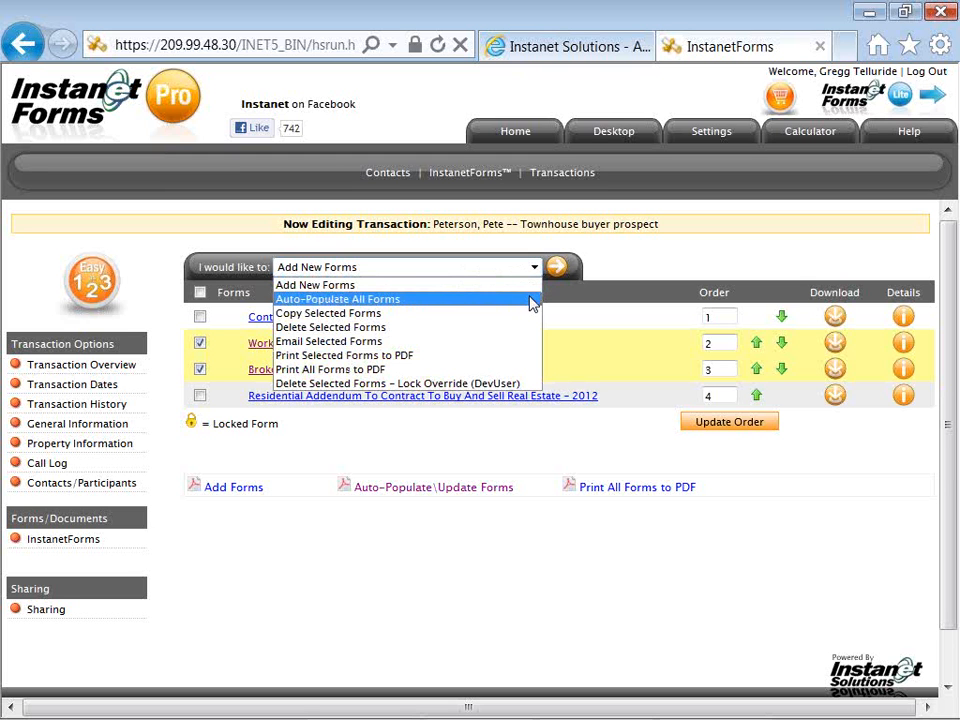
pyautogui.click(531, 360)
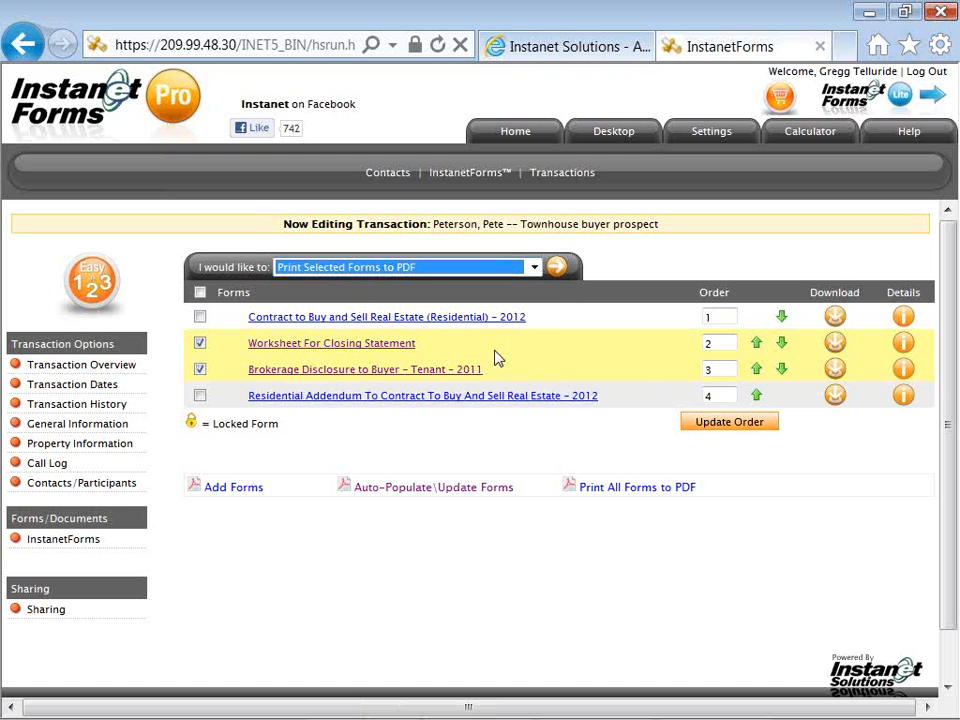
pyautogui.click(558, 272)
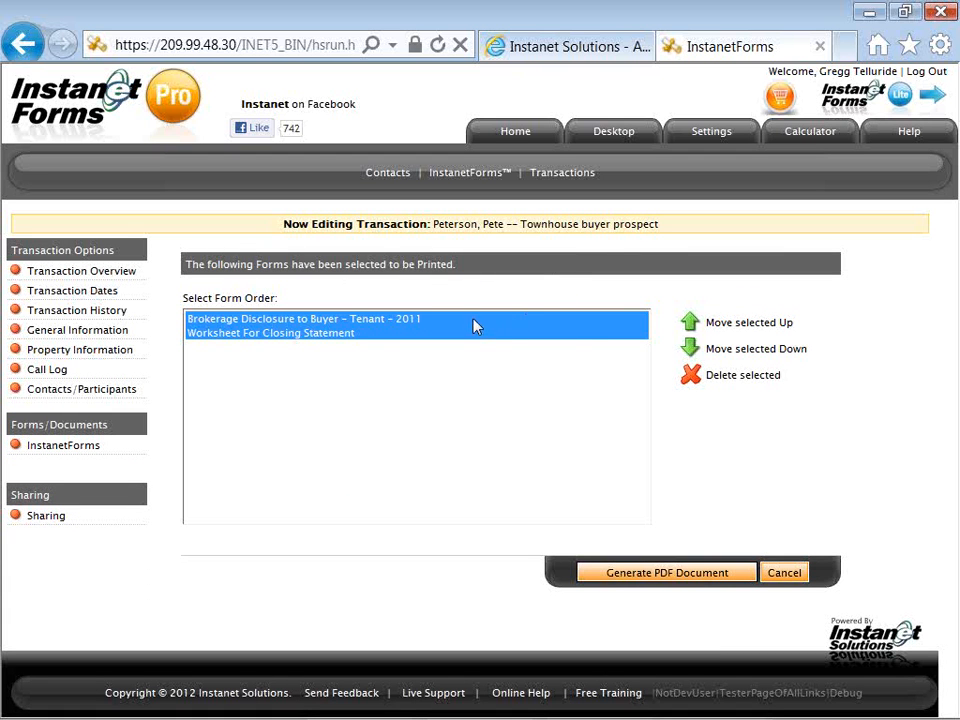
# Keep Brokerage Disclosure ahead of the Worksheet, generate DownloadForms.pdf, and dismiss the download prompt
pyautogui.click(612, 320)
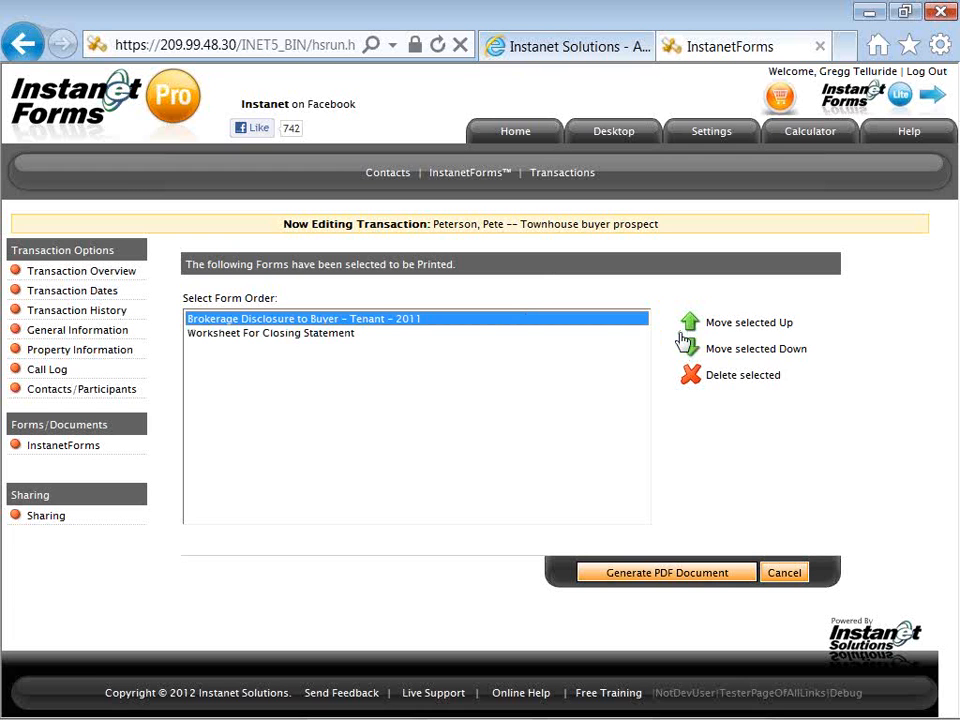
pyautogui.click(690, 348)
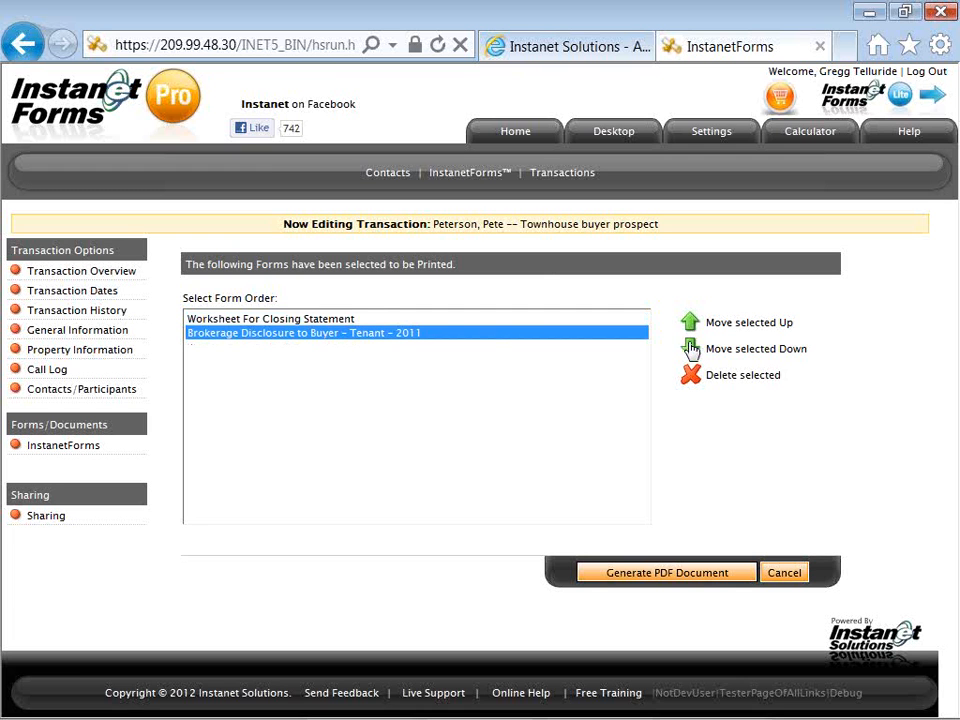
pyautogui.click(690, 322)
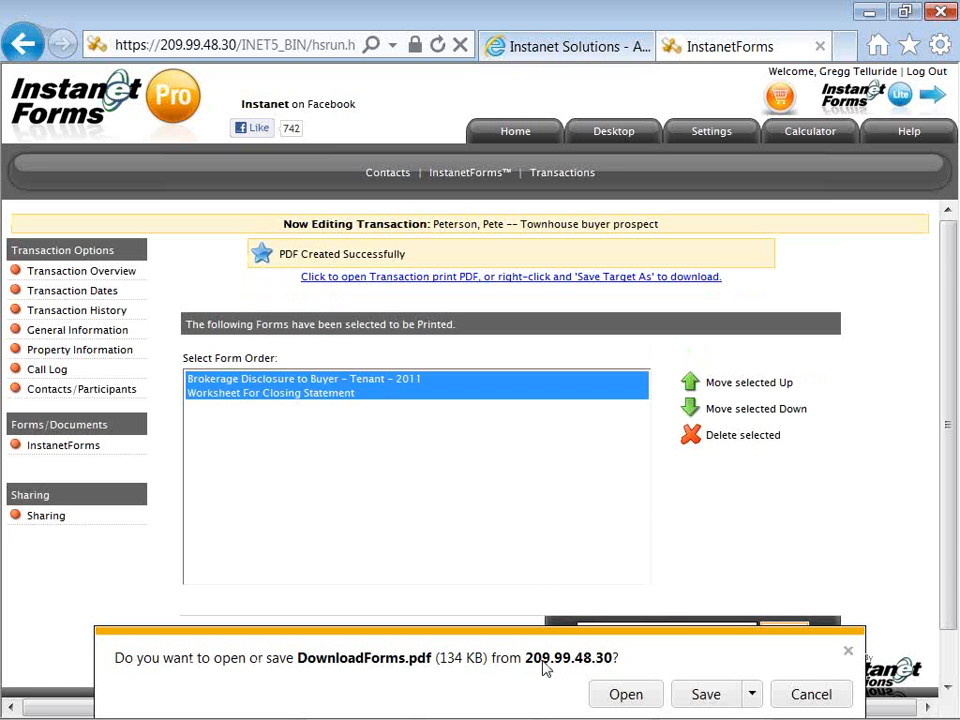
pyautogui.click(848, 653)
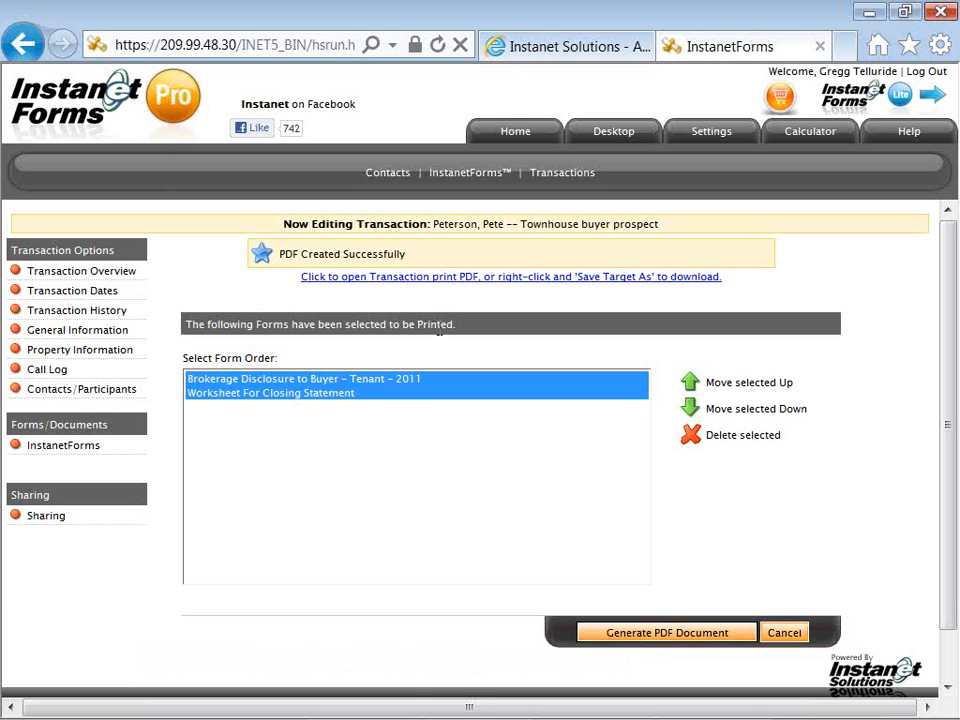
# View the generated 5-page transaction PDF in a new tab, then return to InstanetForms
pyautogui.click(440, 288)
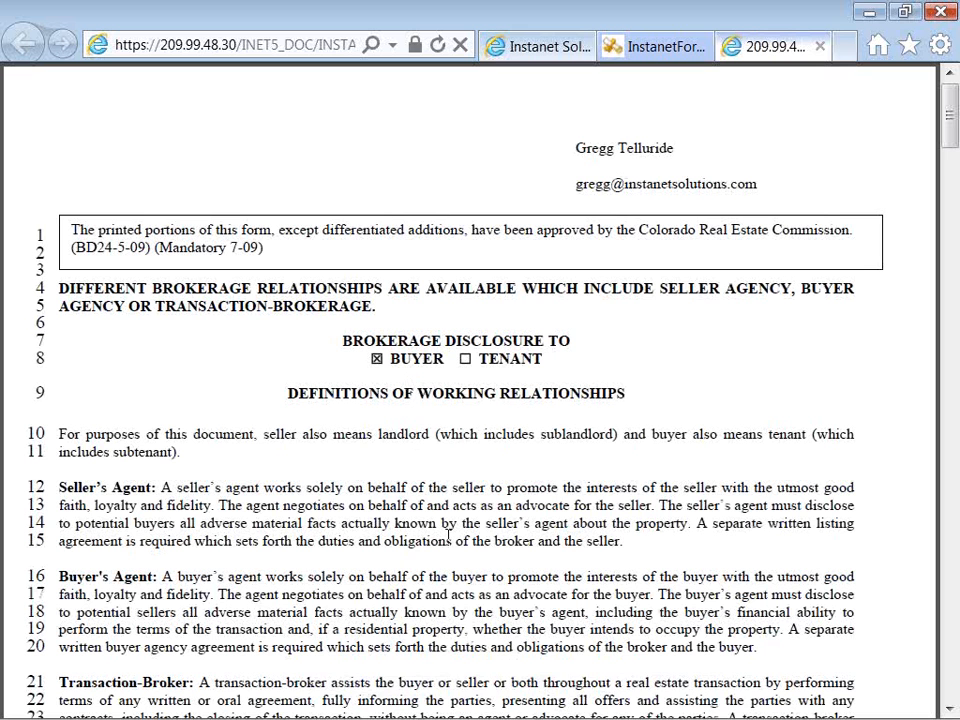
pyautogui.moveTo(475, 664)
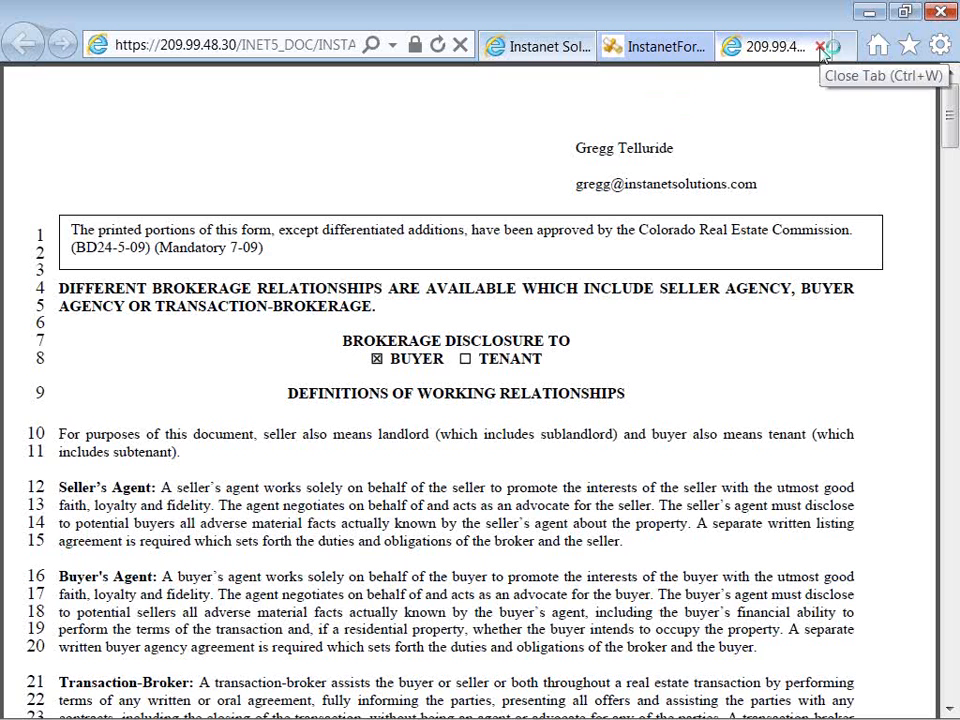
pyautogui.click(672, 47)
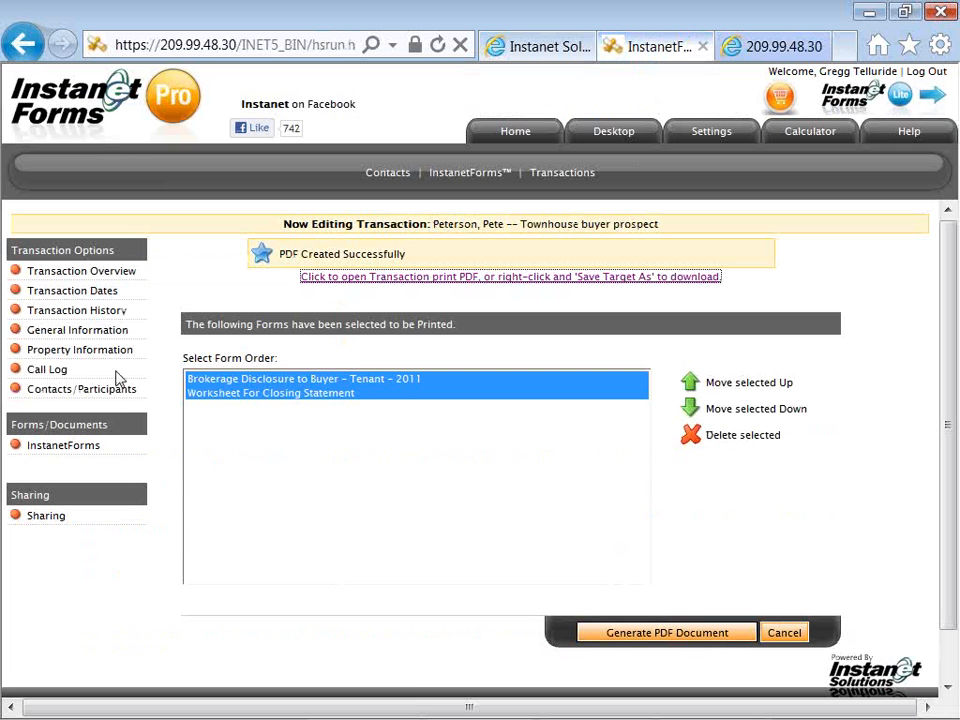
# Preview the transaction overview's 'I would like to' actions, return Home, and bring Notepad forward
pyautogui.click(127, 274)
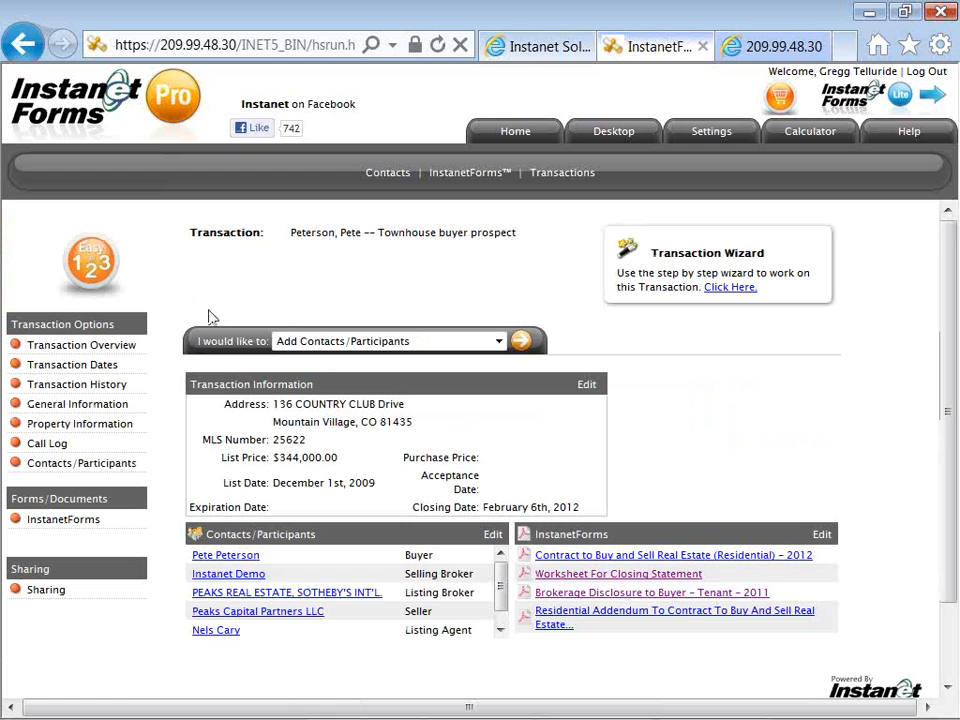
pyautogui.click(289, 345)
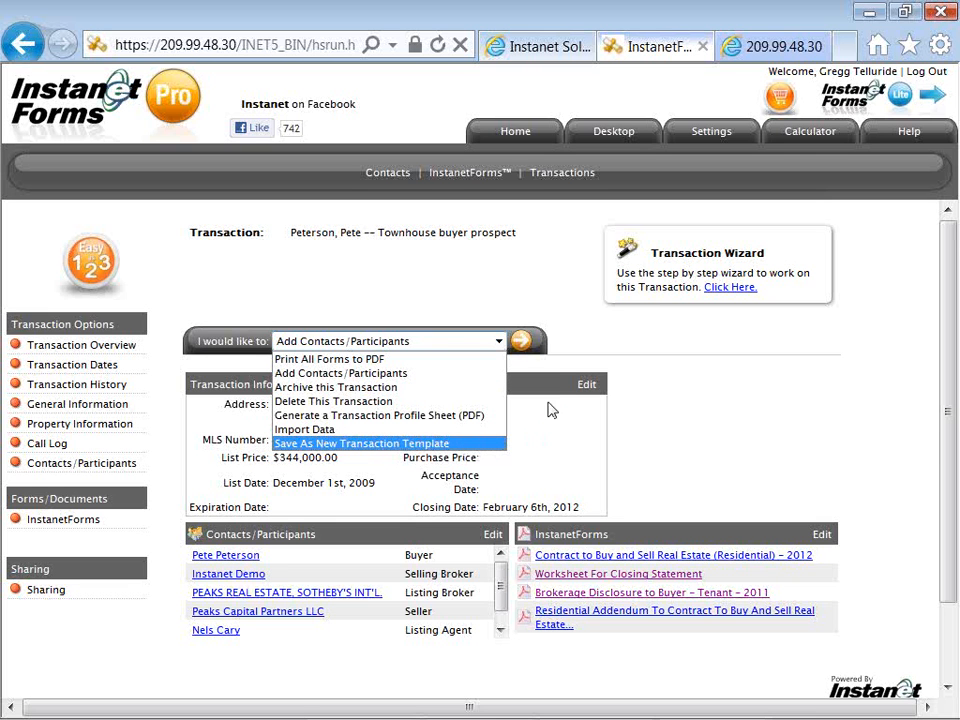
pyautogui.click(486, 261)
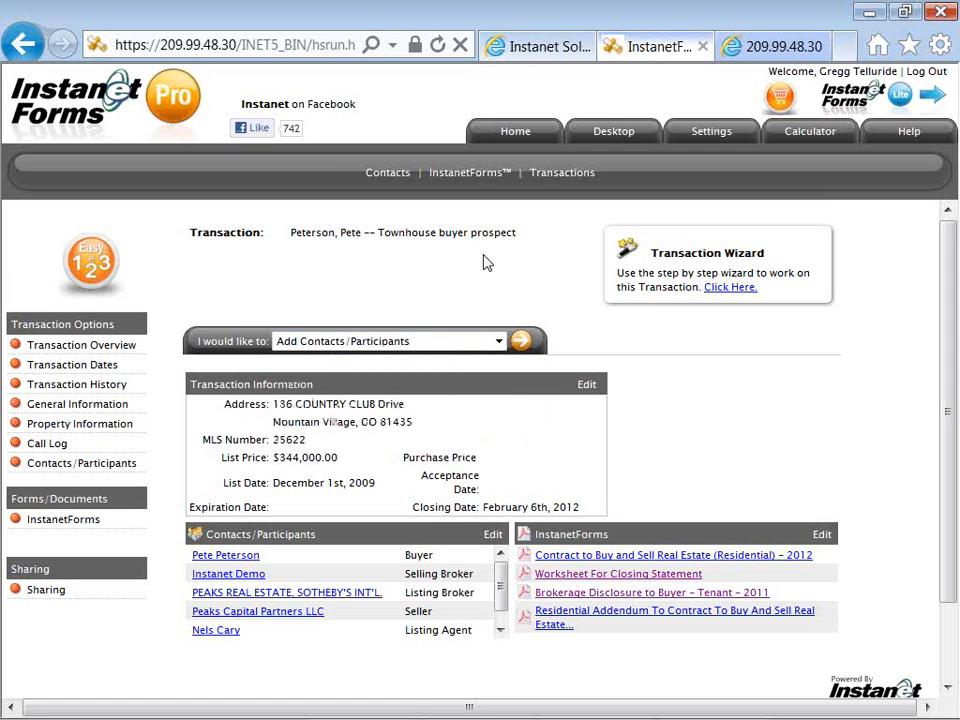
pyautogui.click(514, 140)
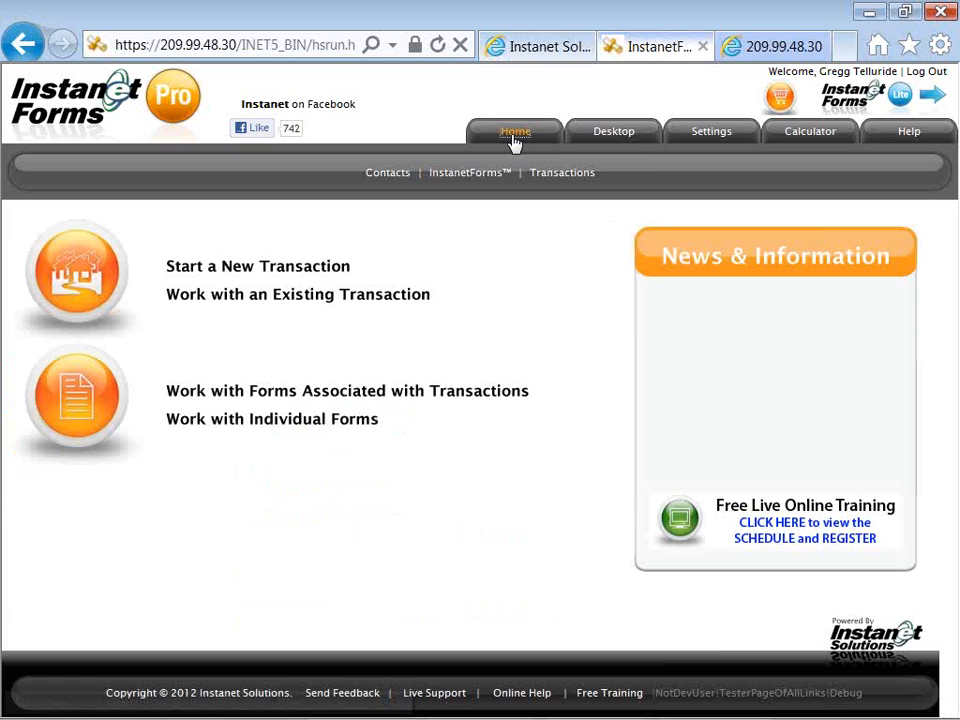
pyautogui.hotkey('alt', 'Tab')
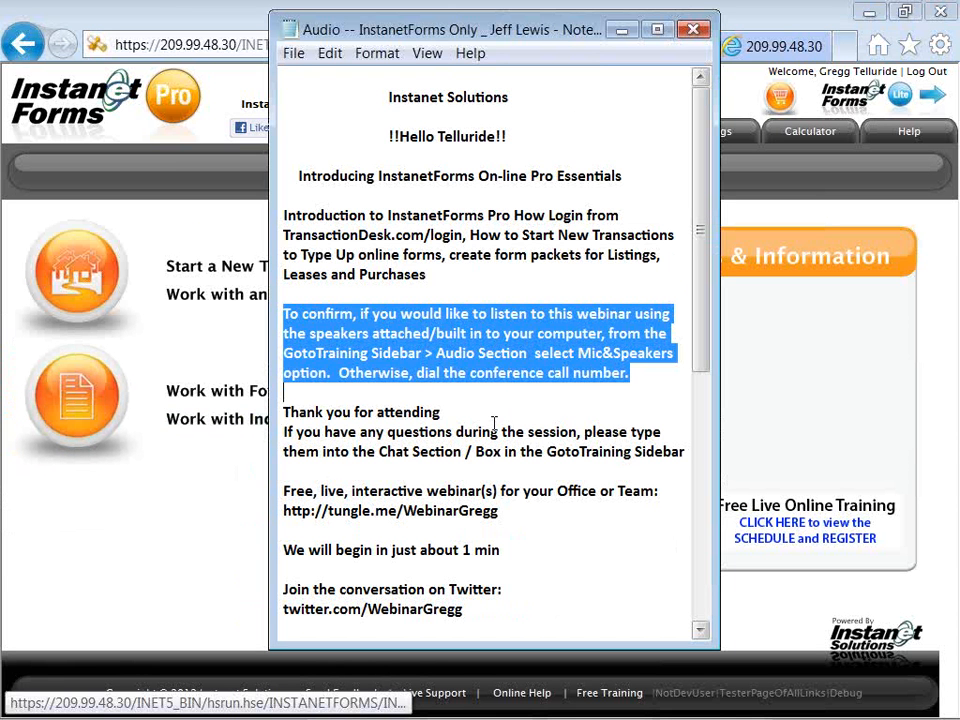
# Highlight the tungle.me webinar link, the Twitter link and the TransactionDesk login address in the notes
pyautogui.moveTo(699, 336); pyautogui.dragTo(707, 499)
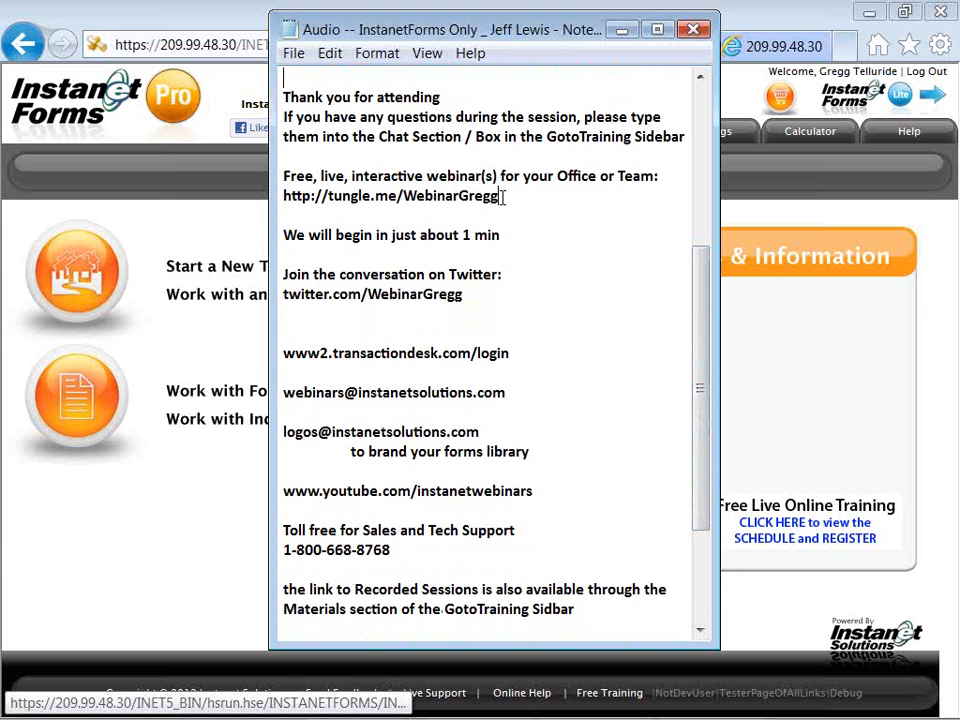
pyautogui.moveTo(503, 197); pyautogui.dragTo(364, 197)
pyautogui.click(439, 208)
pyautogui.click(306, 215)
pyautogui.moveTo(498, 196); pyautogui.dragTo(283, 198)
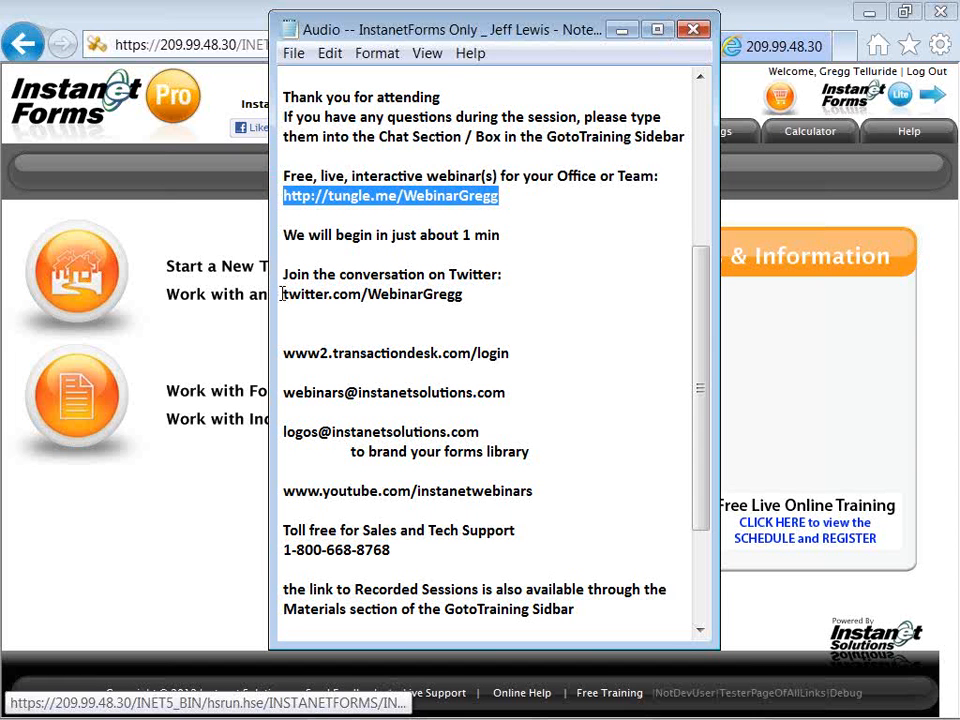
pyautogui.moveTo(282, 293); pyautogui.dragTo(425, 307)
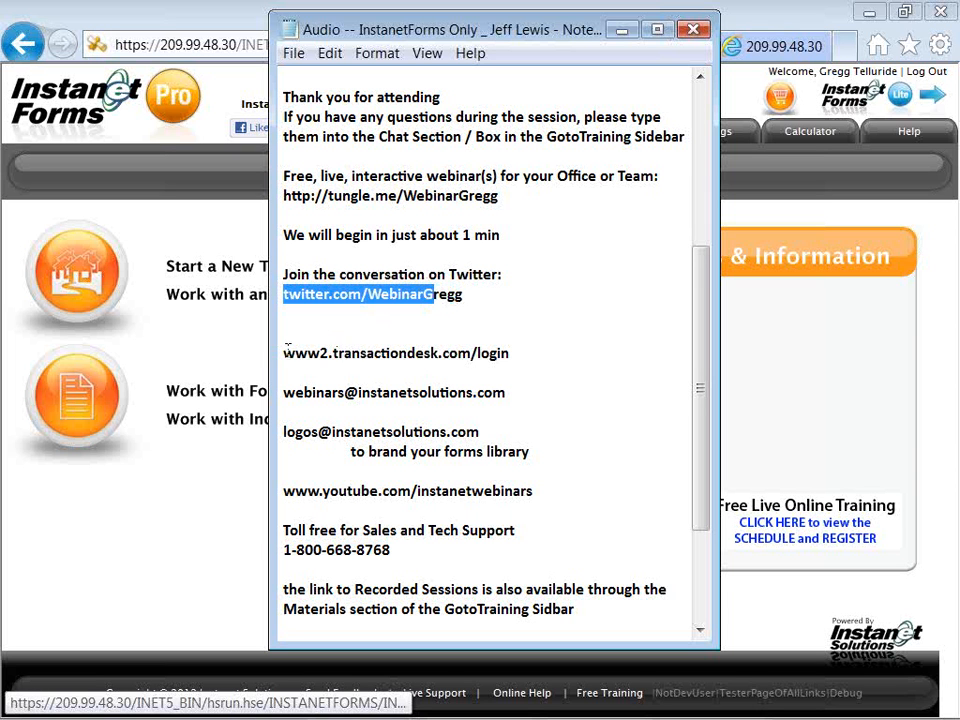
pyautogui.moveTo(284, 353); pyautogui.dragTo(523, 343)
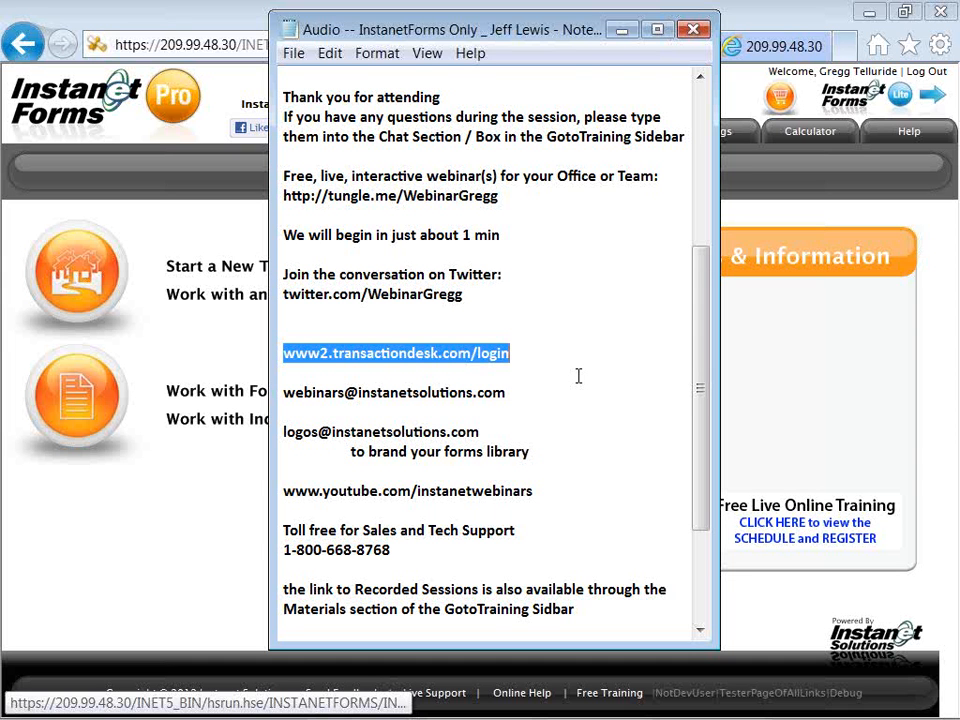
# Scroll down and highlight the webinars e-mail, toll-free support number, YouTube channel and logo-branding note
pyautogui.scroll(-1, 578, 375)
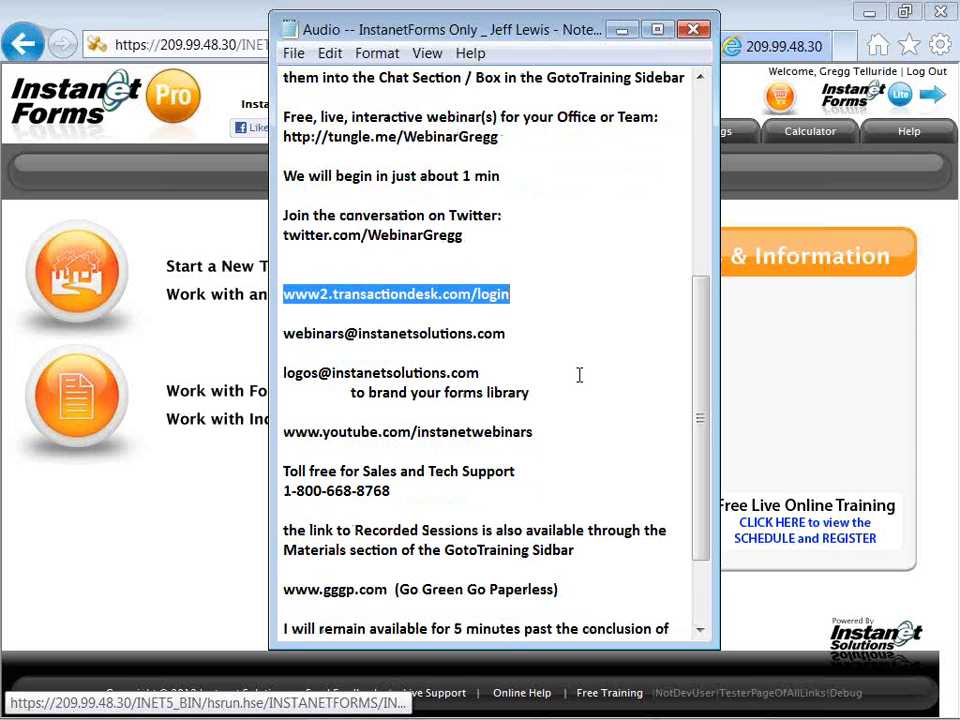
pyautogui.scroll(-1, 578, 375)
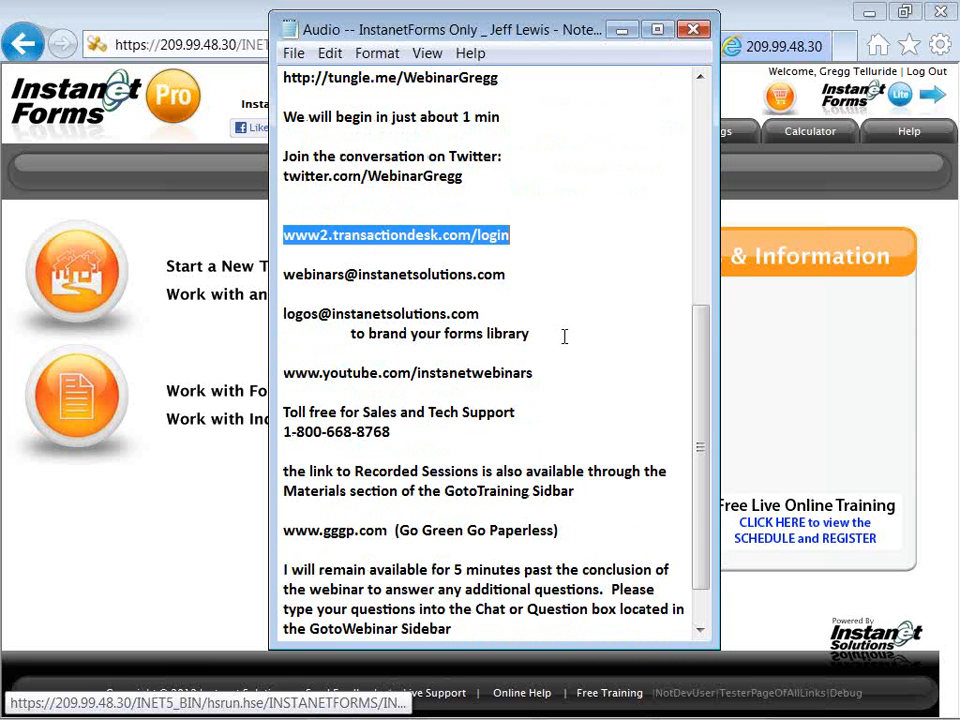
pyautogui.click(508, 274)
pyautogui.moveTo(508, 274); pyautogui.dragTo(286, 280)
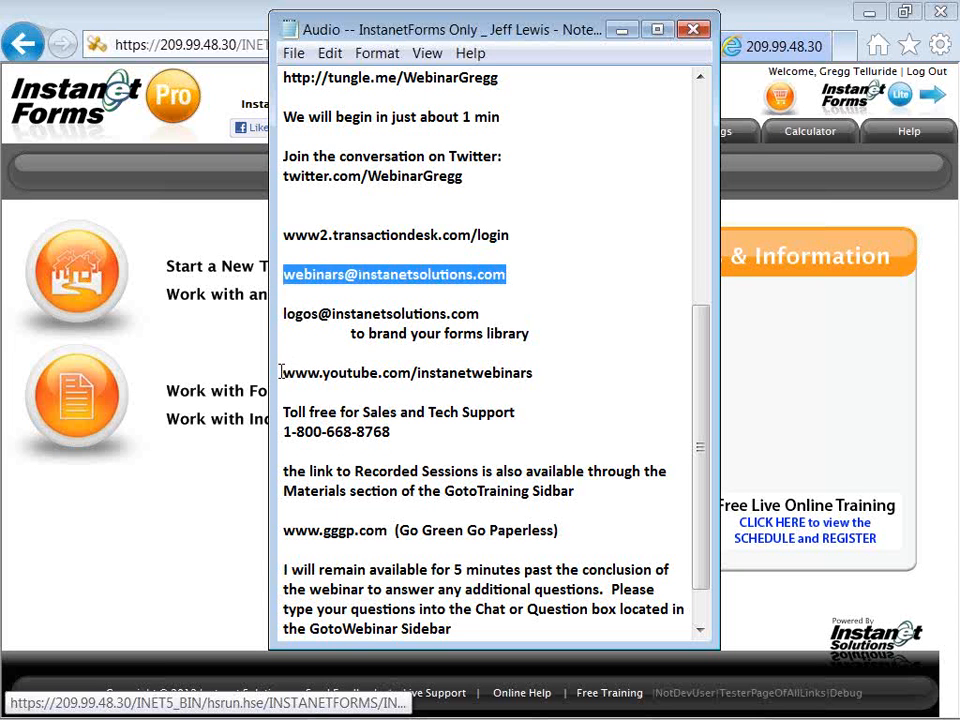
pyautogui.moveTo(285, 432); pyautogui.dragTo(395, 428)
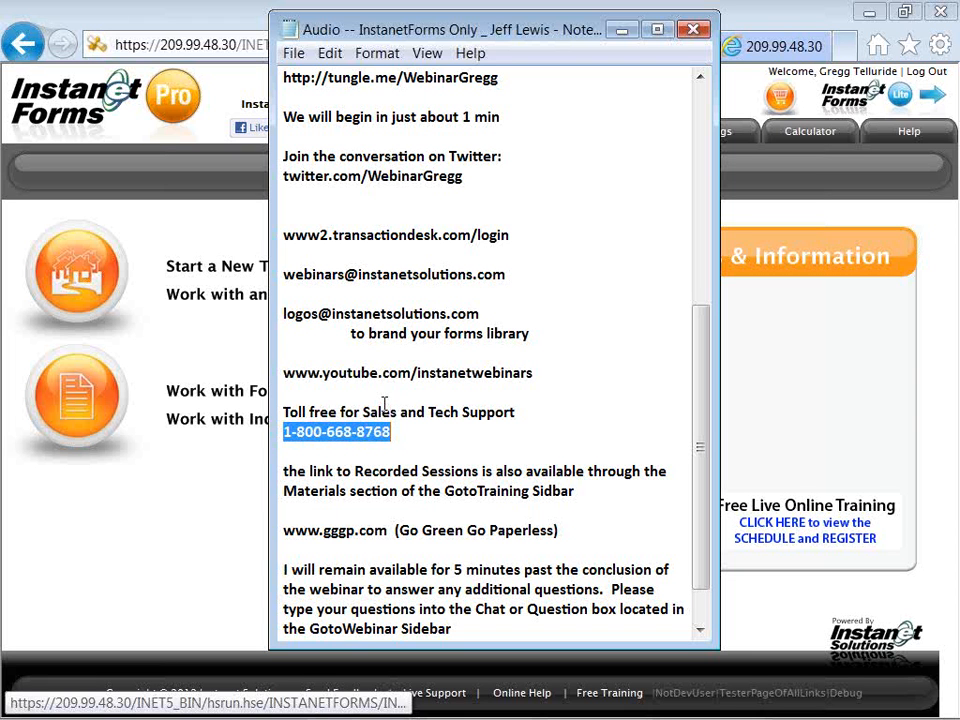
pyautogui.moveTo(281, 371); pyautogui.dragTo(534, 372)
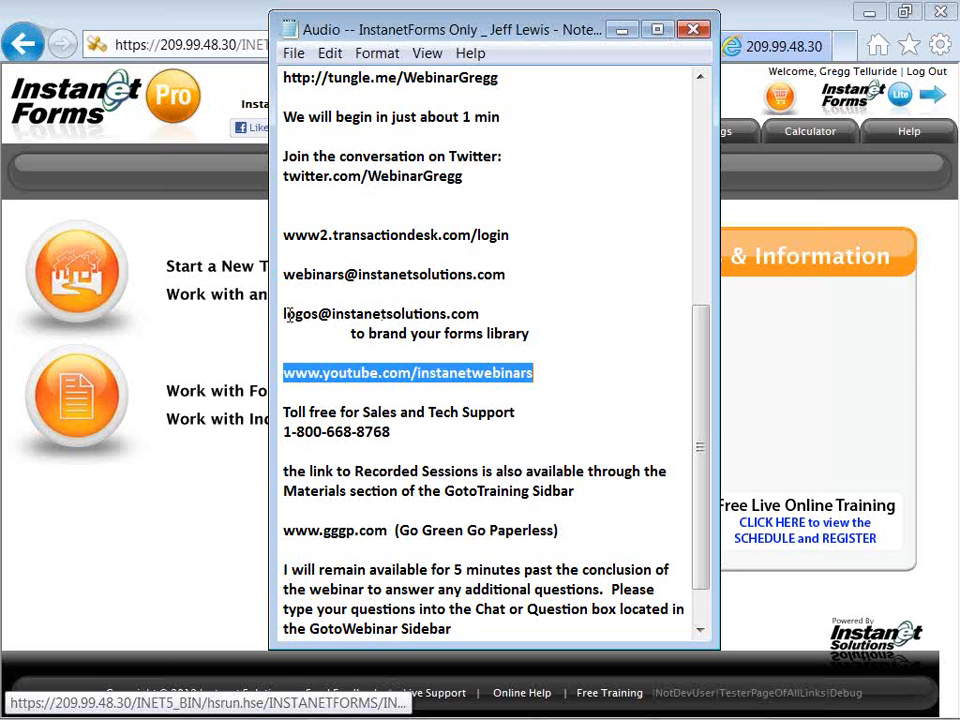
pyautogui.moveTo(287, 315); pyautogui.dragTo(533, 337)
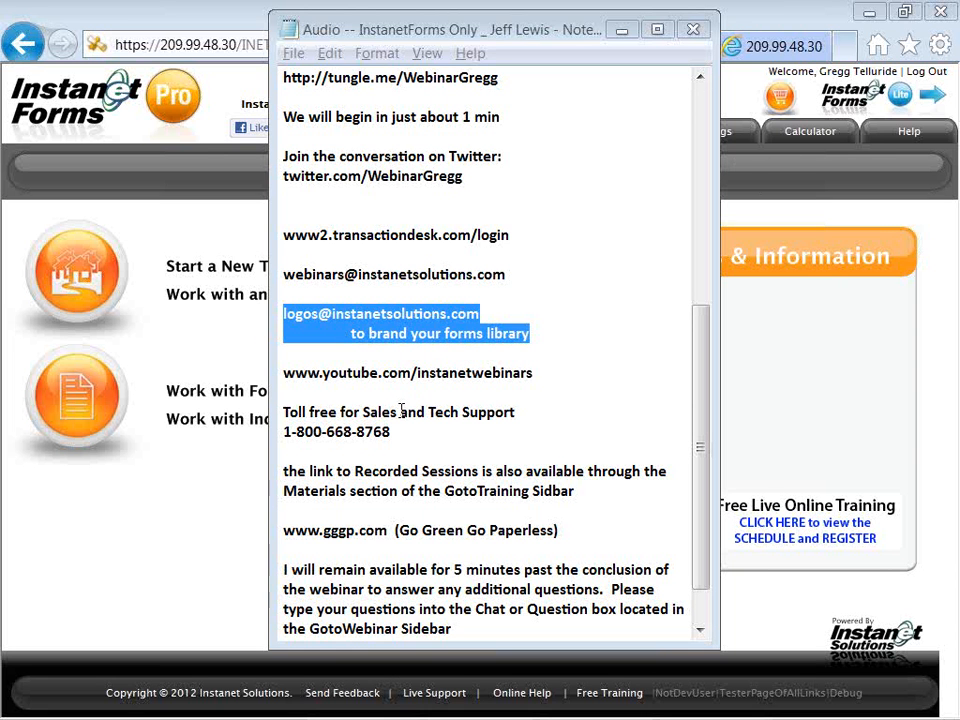
pyautogui.moveTo(390, 431); pyautogui.dragTo(283, 430)
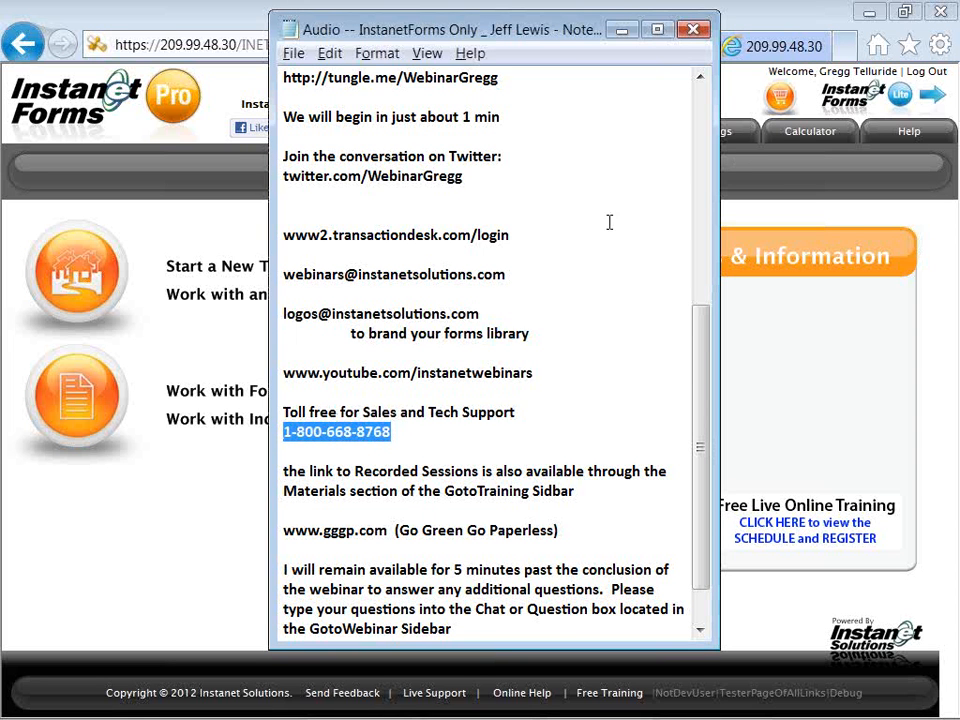